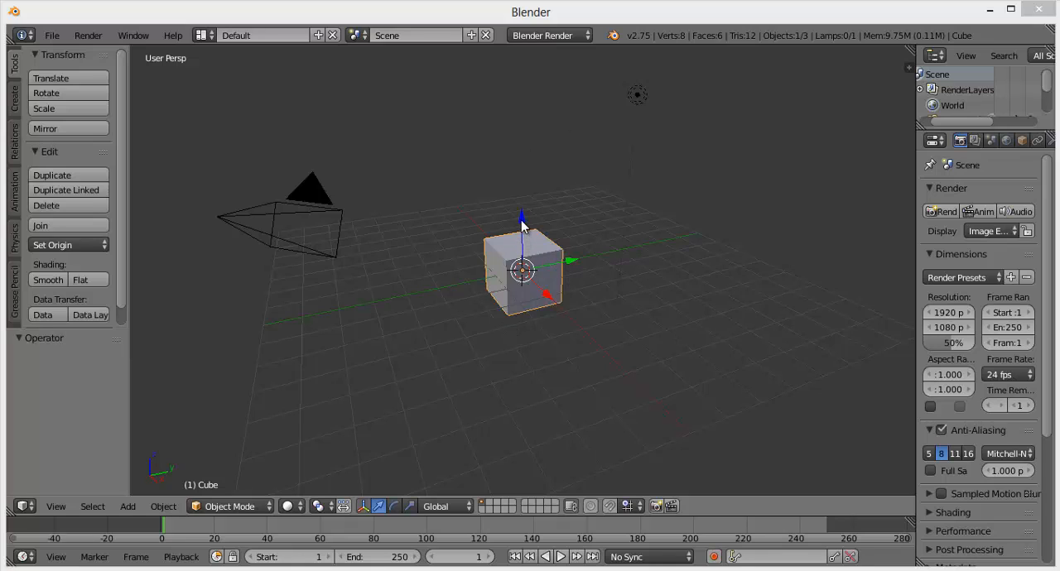
# Step: Move the default cube up along the Z axis by about 1.11 units
pyautogui.press('g')
pyautogui.press('z')
pyautogui.click(531, 239)
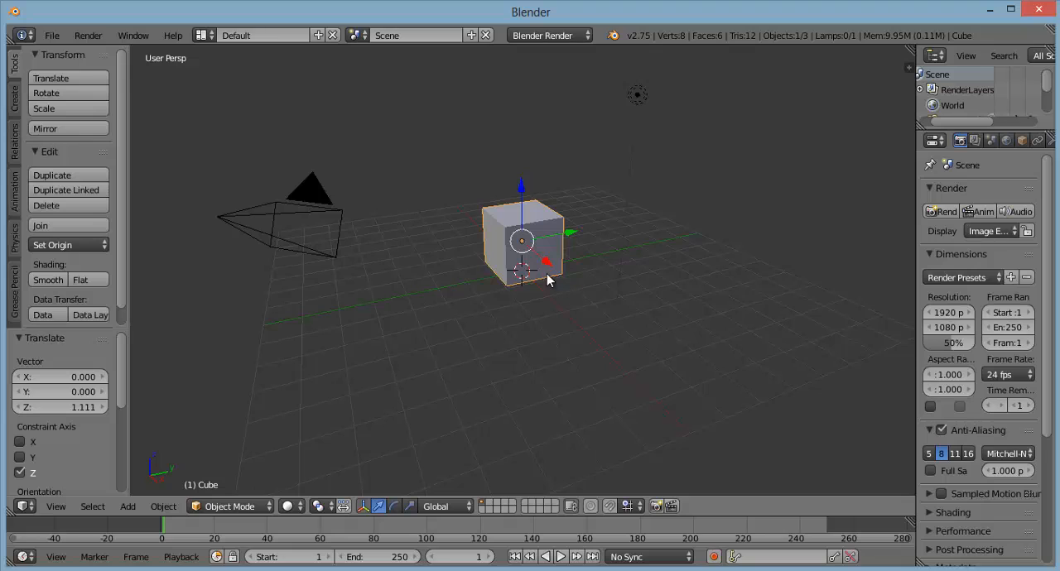
# Step: Delete the default cube and add a text object at the scene's origin
pyautogui.press('x')
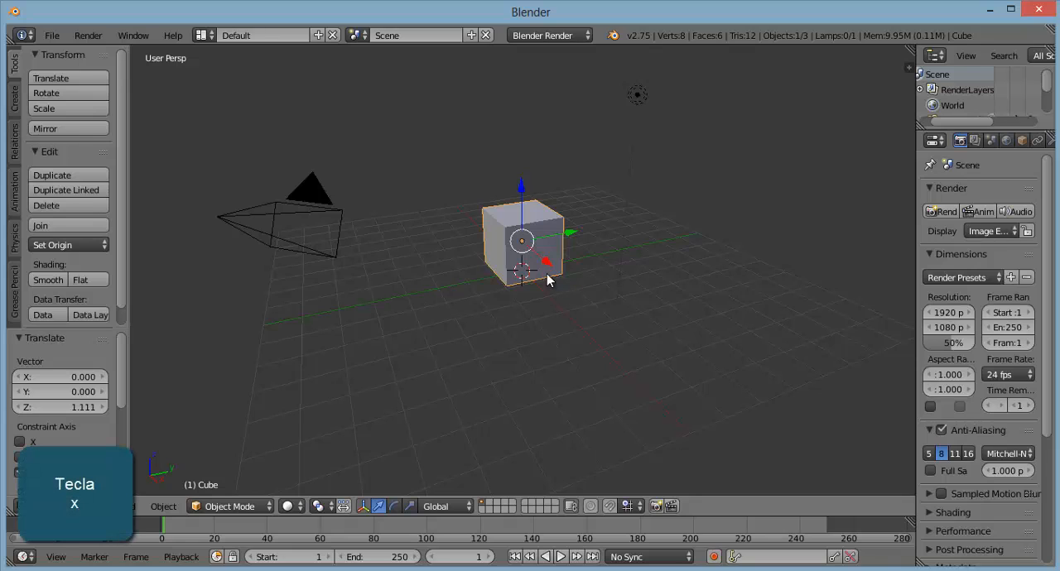
pyautogui.click(548, 273)
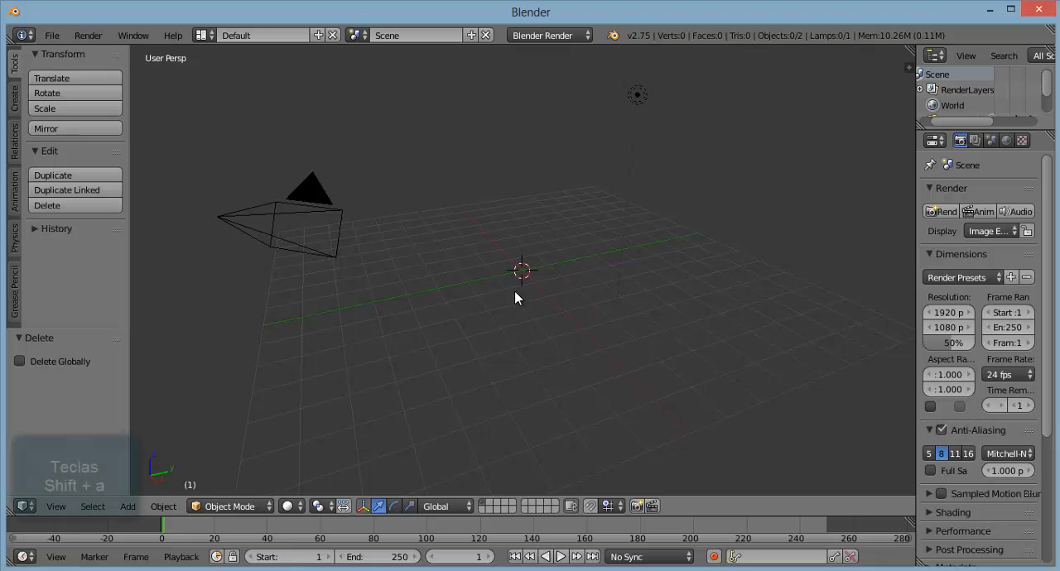
pyautogui.hotkey('shift', 'a')
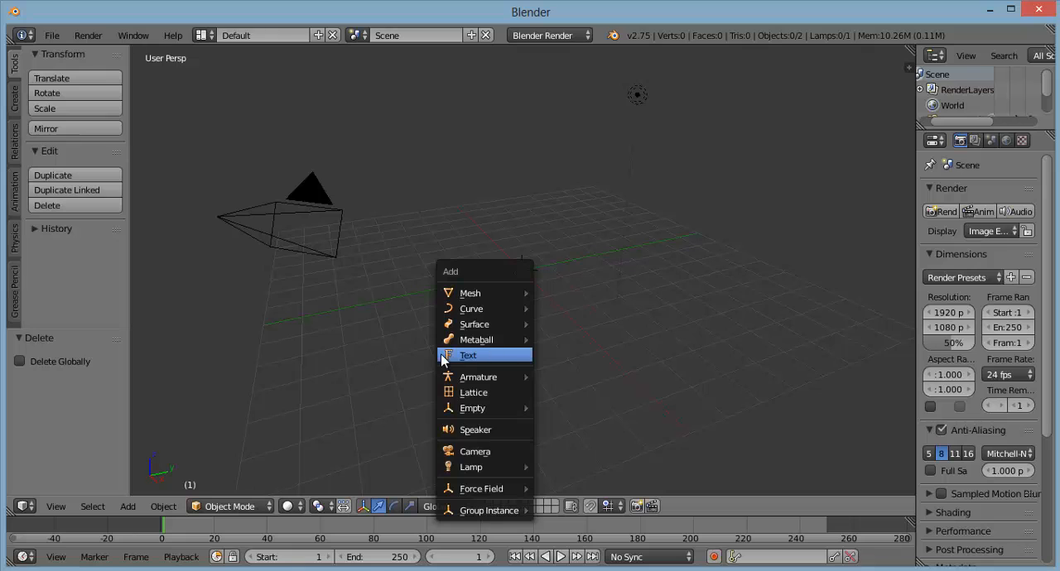
pyautogui.click(478, 358)
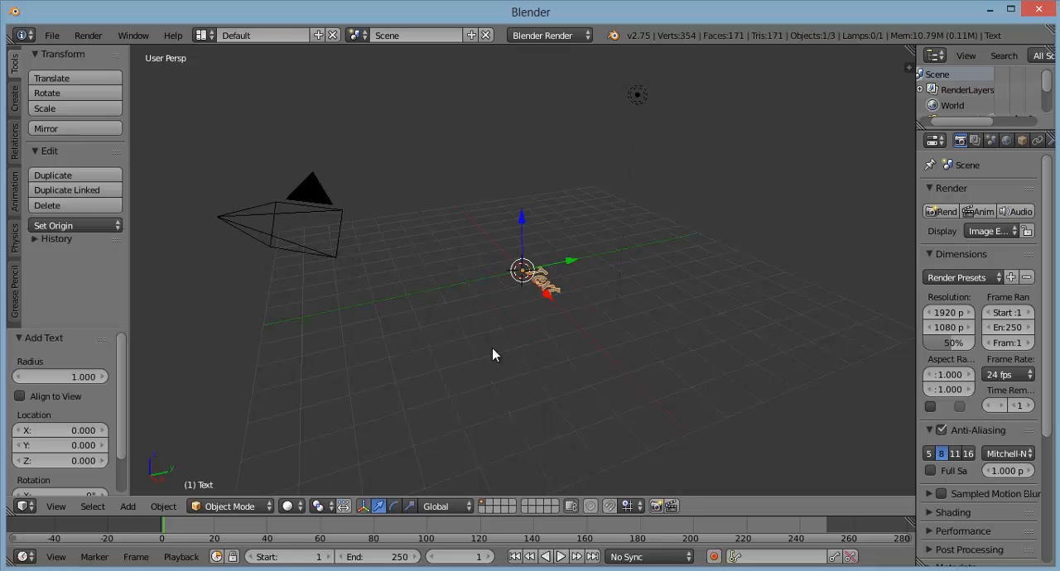
# Step: Replace the text object's default wording with "A2D3DDW" and return to Object Mode
pyautogui.moveTo(529, 333); pyautogui.dragTo(616, 327, button='middle')
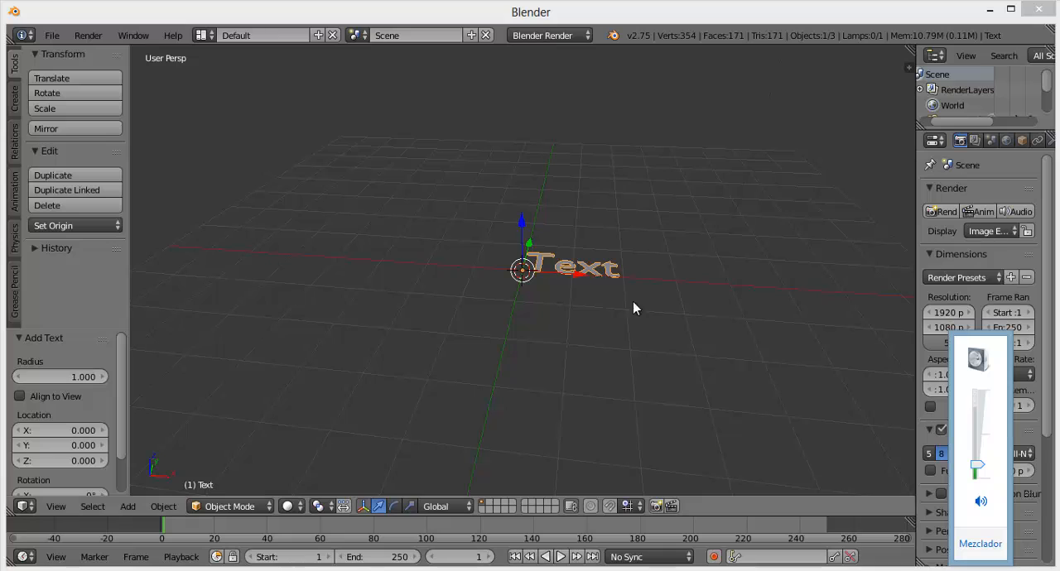
pyautogui.click(604, 282)
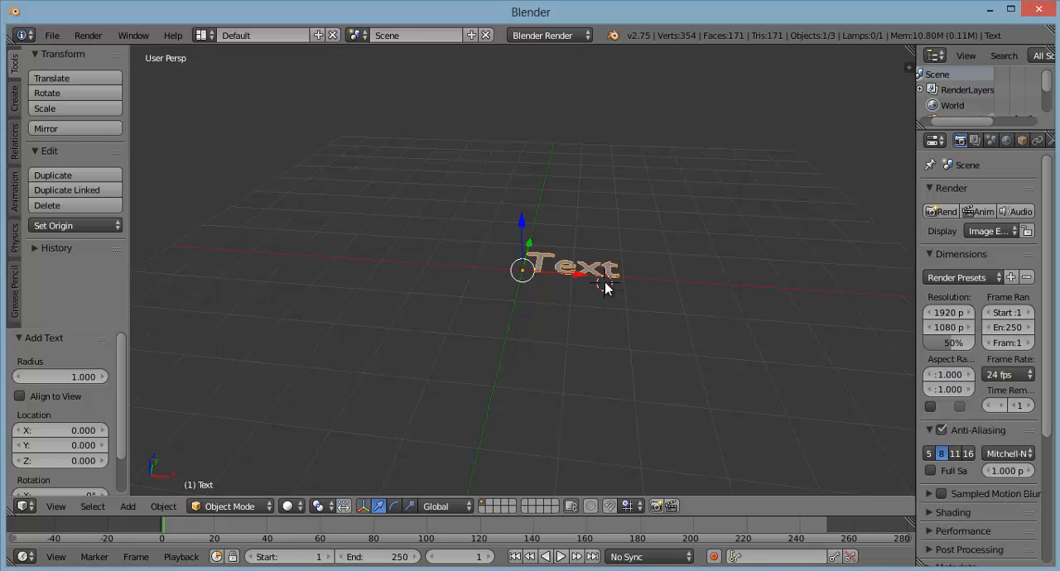
pyautogui.press('Tab')
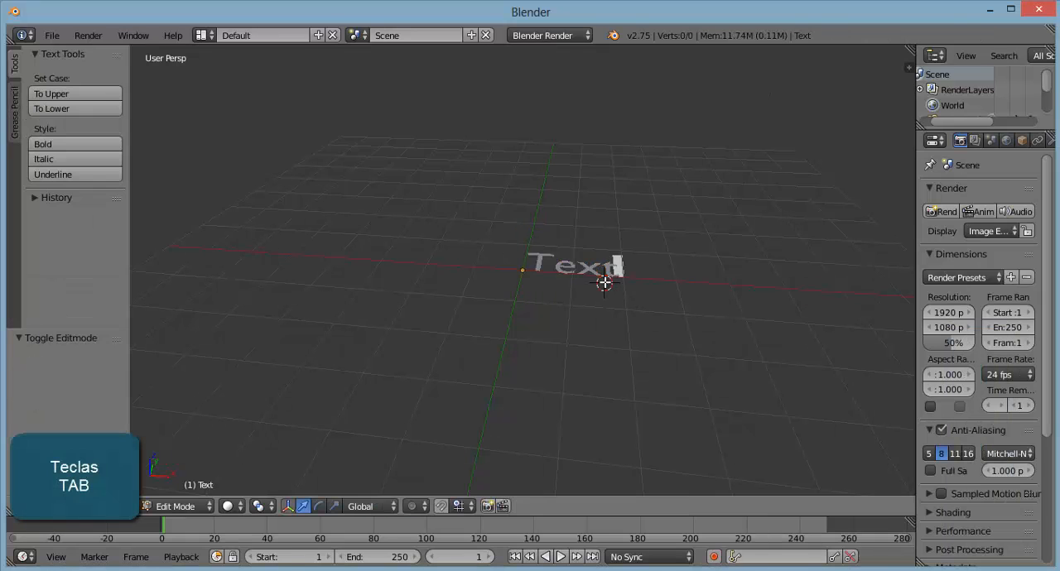
pyautogui.click(184, 510)
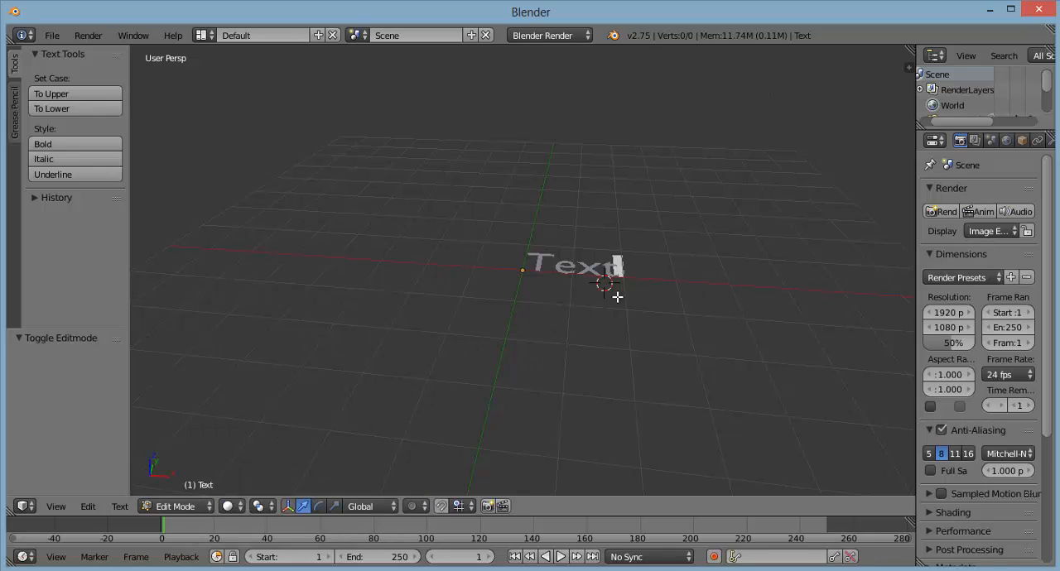
pyautogui.hotkey('shift', 'Home')
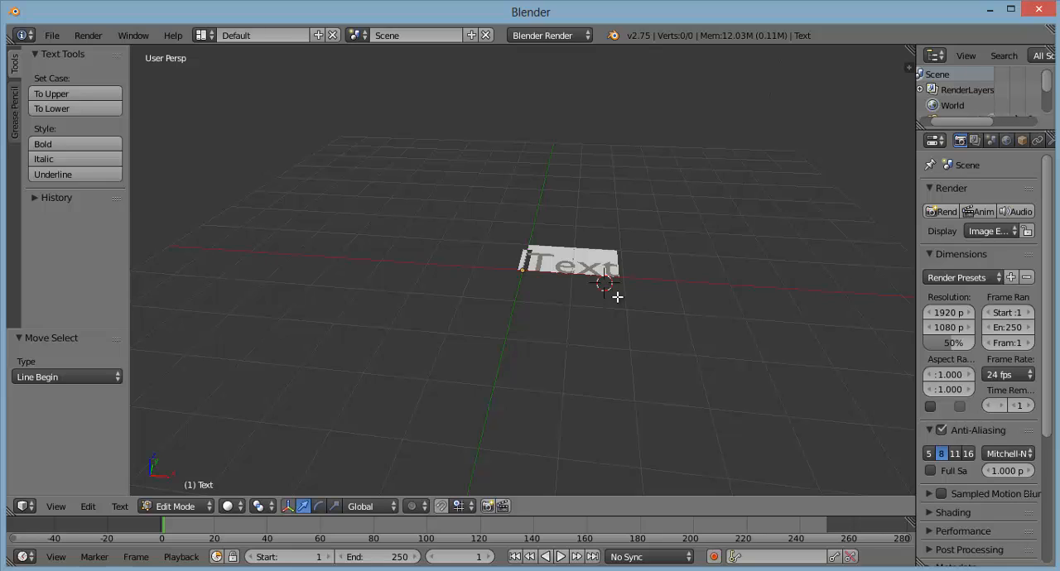
pyautogui.write('A')
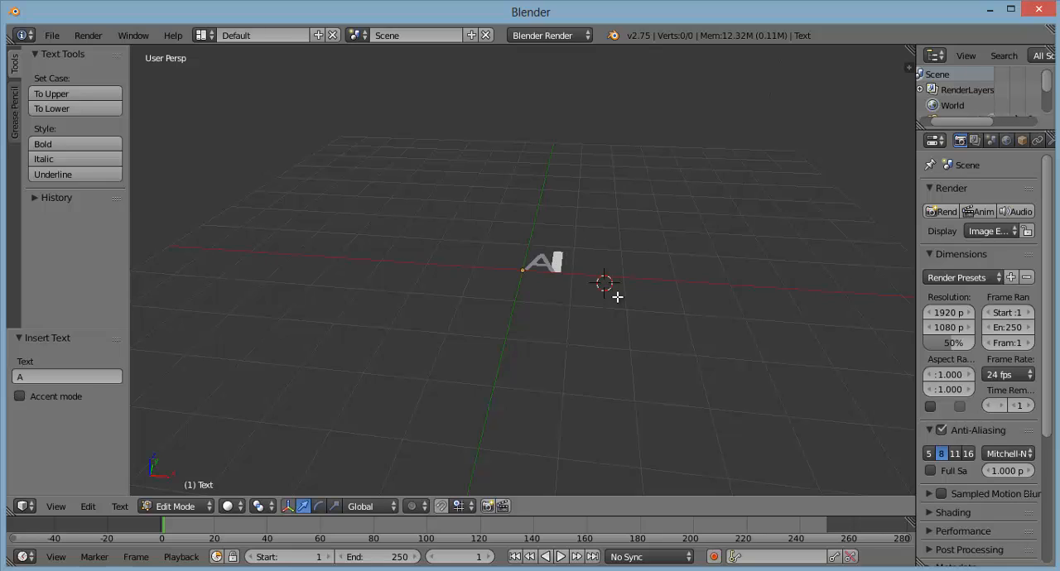
pyautogui.write('2D3DDW')
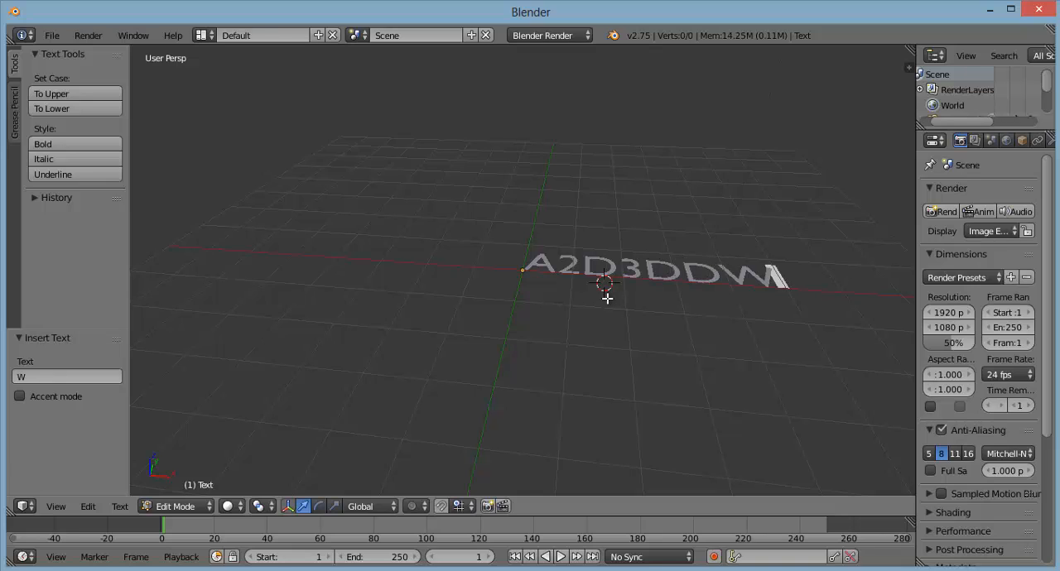
pyautogui.press('Tab')
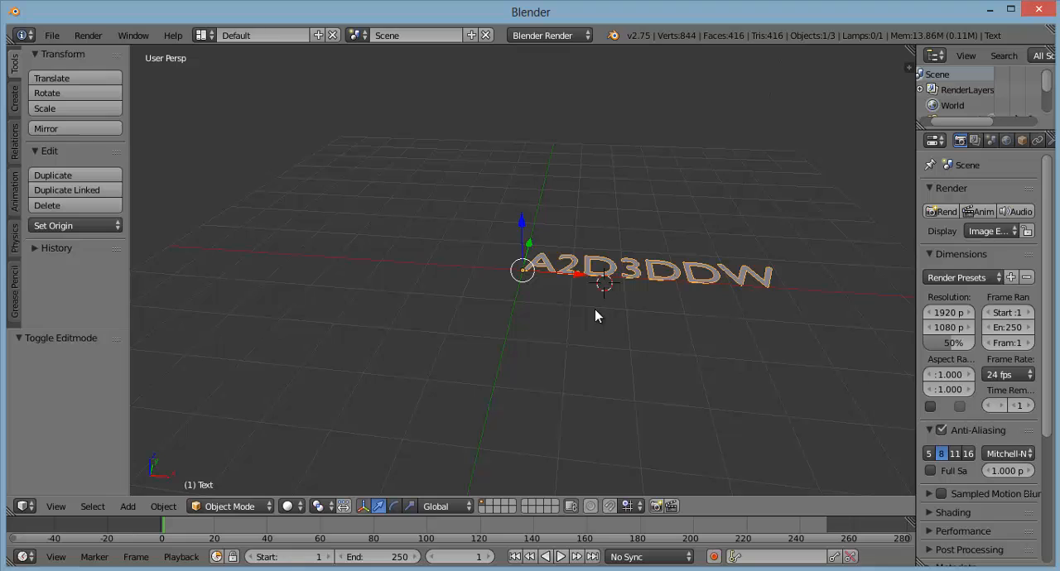
# Step: Rotate the text 90° about the global X axis so that it stands upright
pyautogui.press('r')
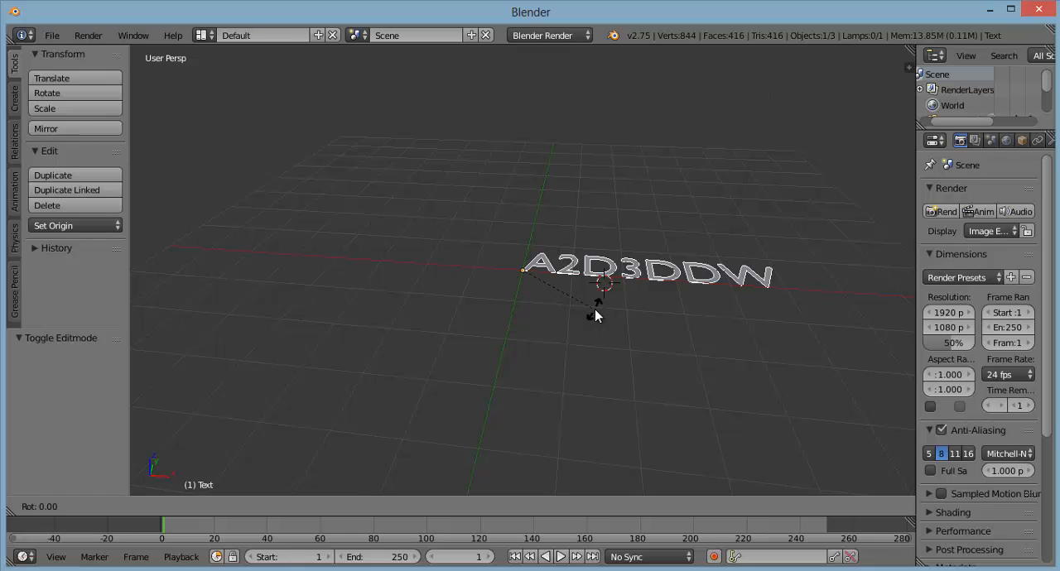
pyautogui.press('x')
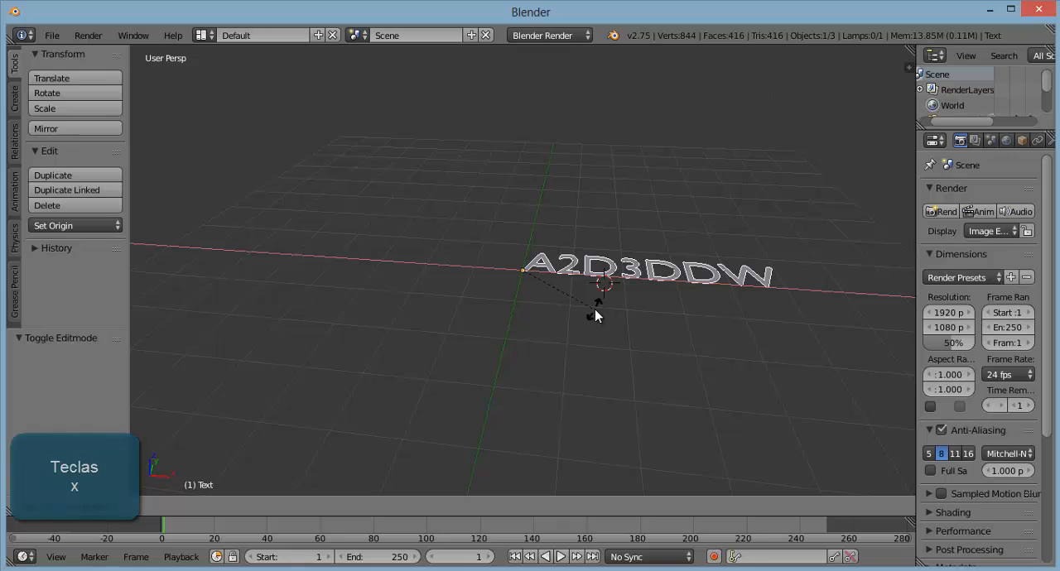
pyautogui.write('90')
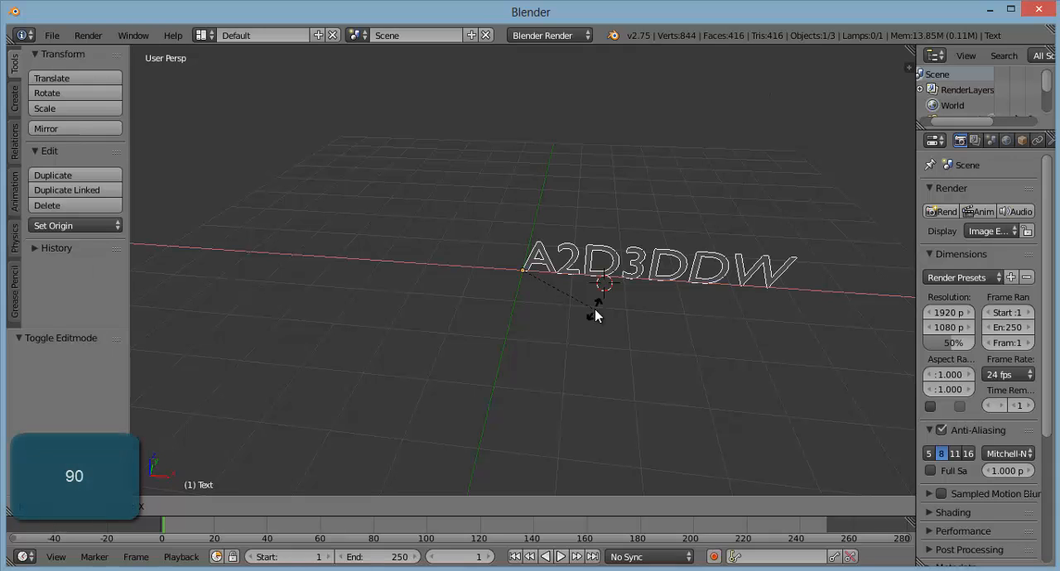
pyautogui.press('Return')
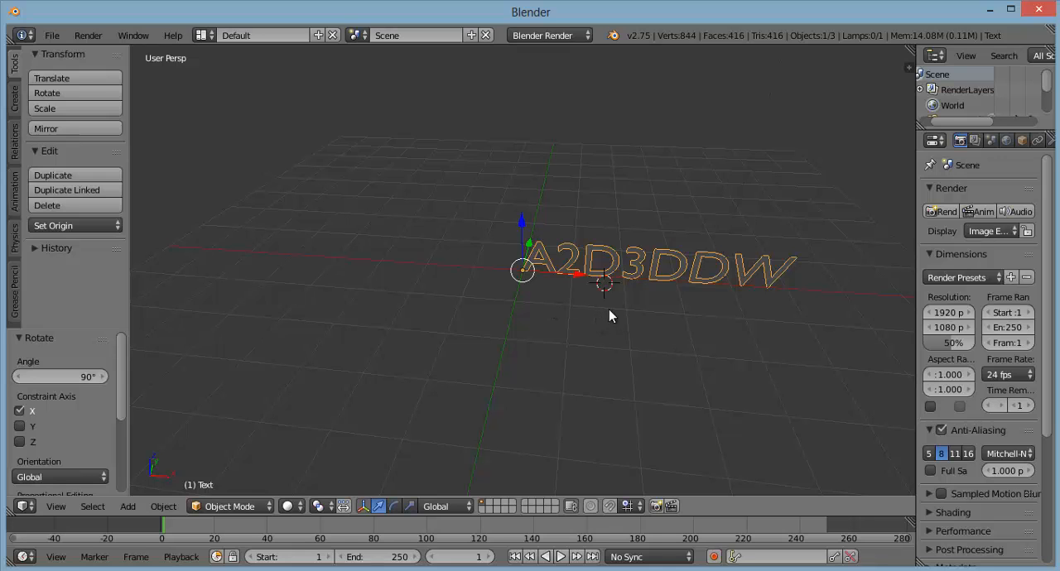
# Step: Examine the upright text from several viewing angles
pyautogui.moveTo(609, 311); pyautogui.dragTo(610, 290, button='middle')
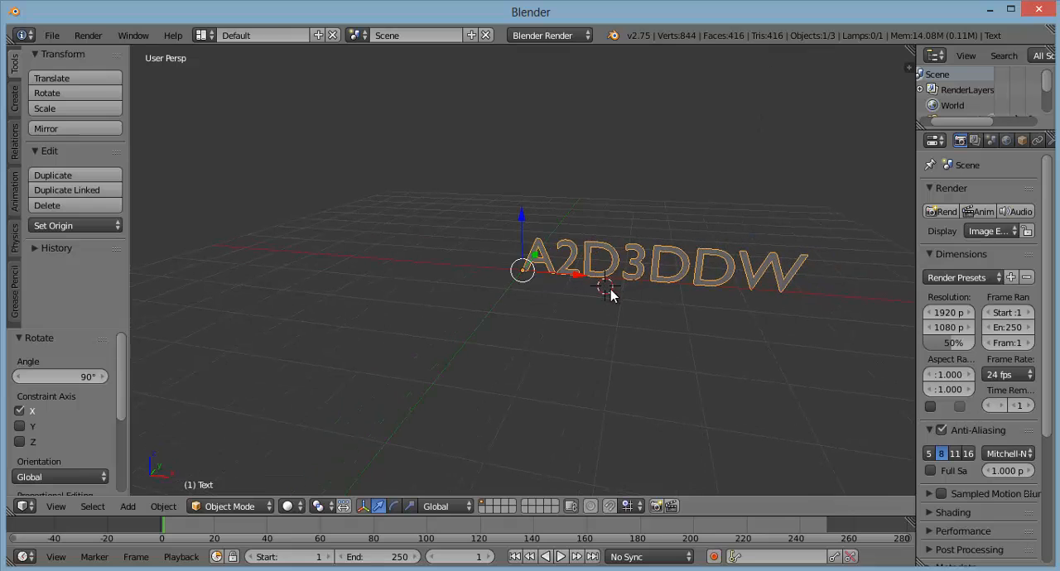
pyautogui.moveTo(551, 307); pyautogui.dragTo(559, 318, button='middle')
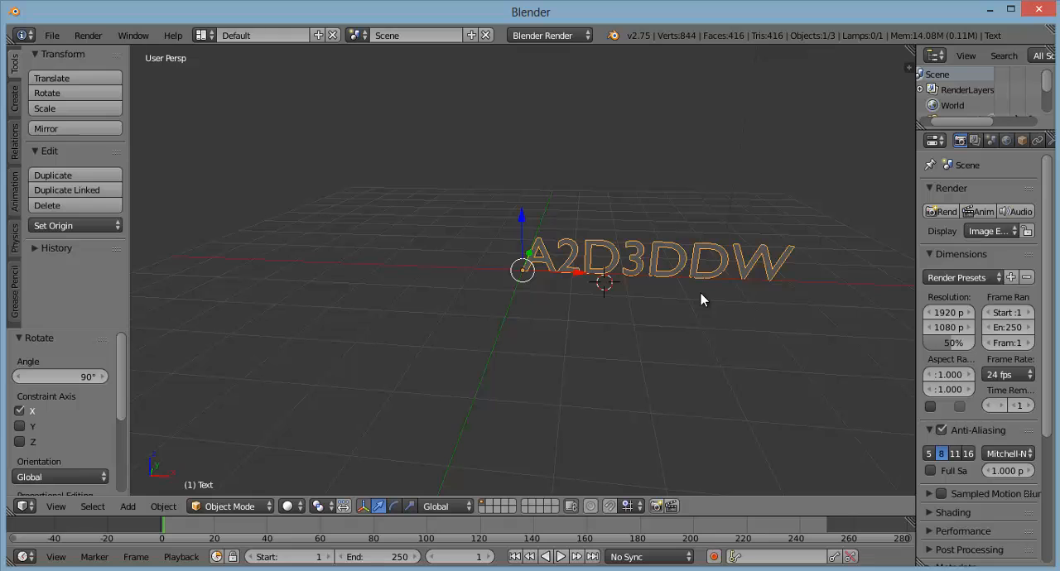
pyautogui.moveTo(695, 293)
pyautogui.mouseDown(button='middle')
pyautogui.moveTo(683, 293)
pyautogui.moveTo(701, 299)
pyautogui.mouseUp(button='middle')
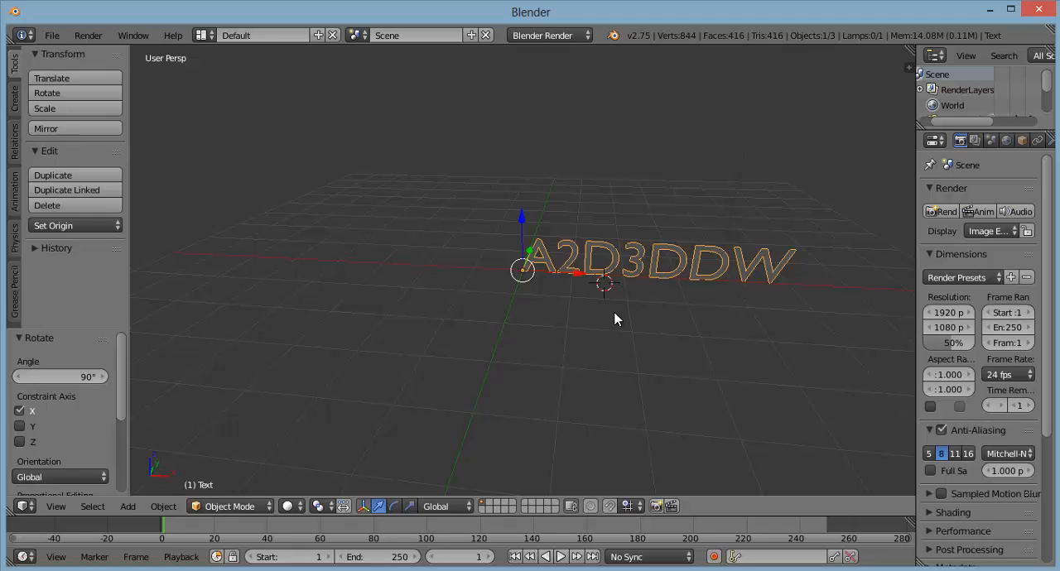
pyautogui.moveTo(616, 318); pyautogui.dragTo(491, 274, button='middle')
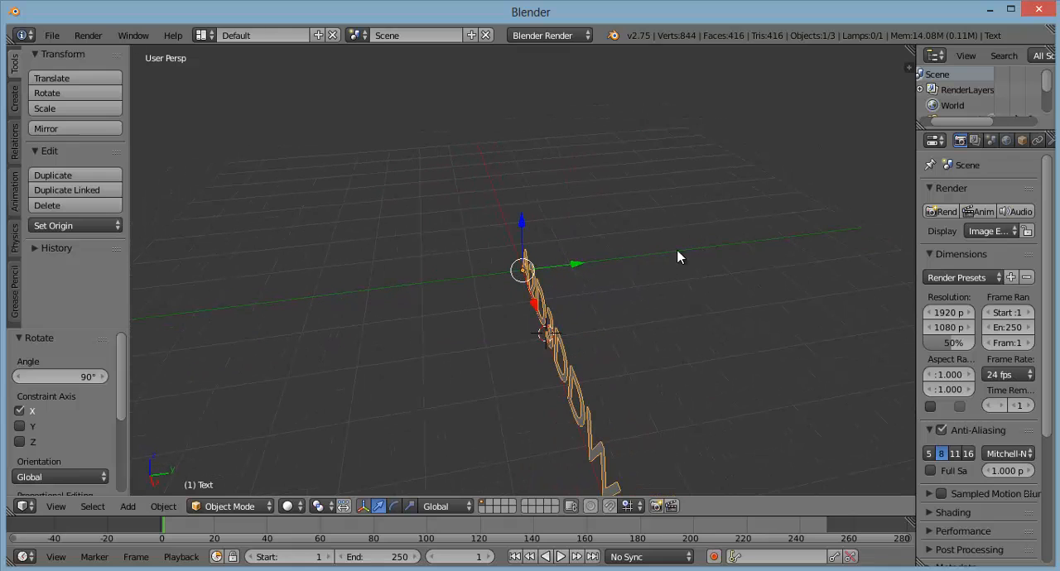
pyautogui.moveTo(685, 343); pyautogui.dragTo(753, 355, button='middle')
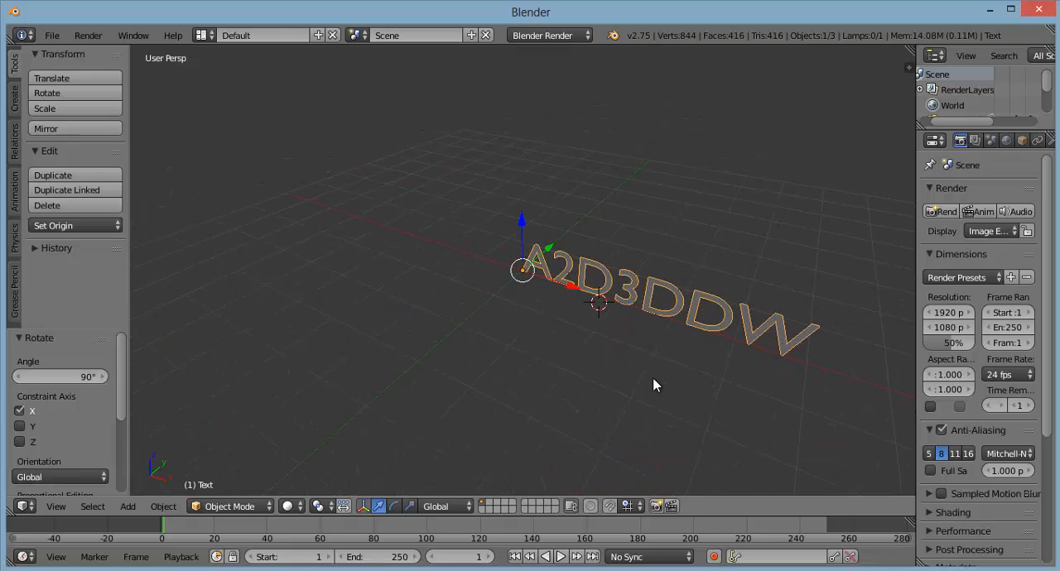
pyautogui.moveTo(653, 382); pyautogui.dragTo(720, 387, button='middle')
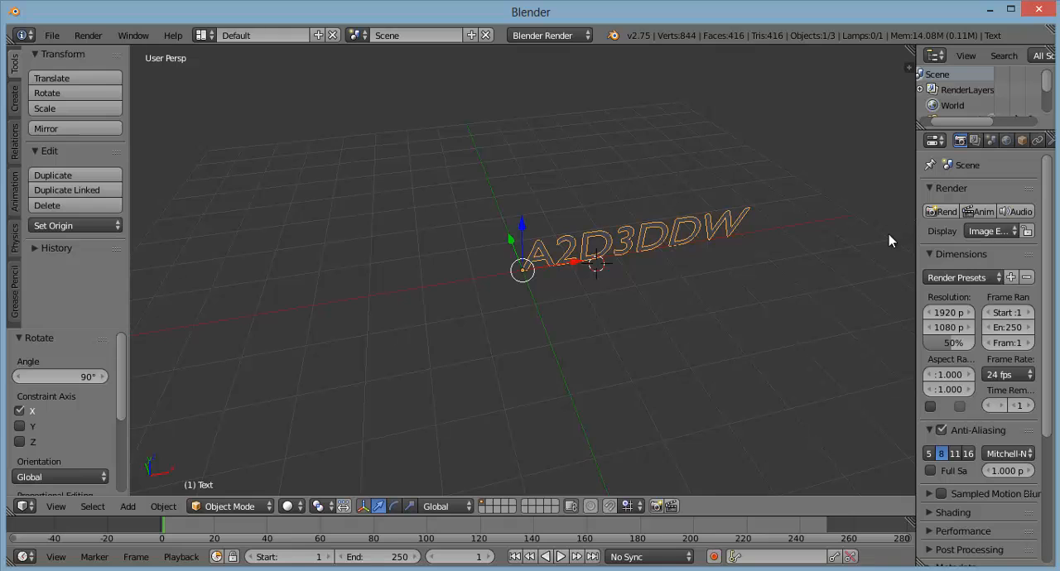
pyautogui.moveTo(672, 297); pyautogui.dragTo(737, 277, button='middle')
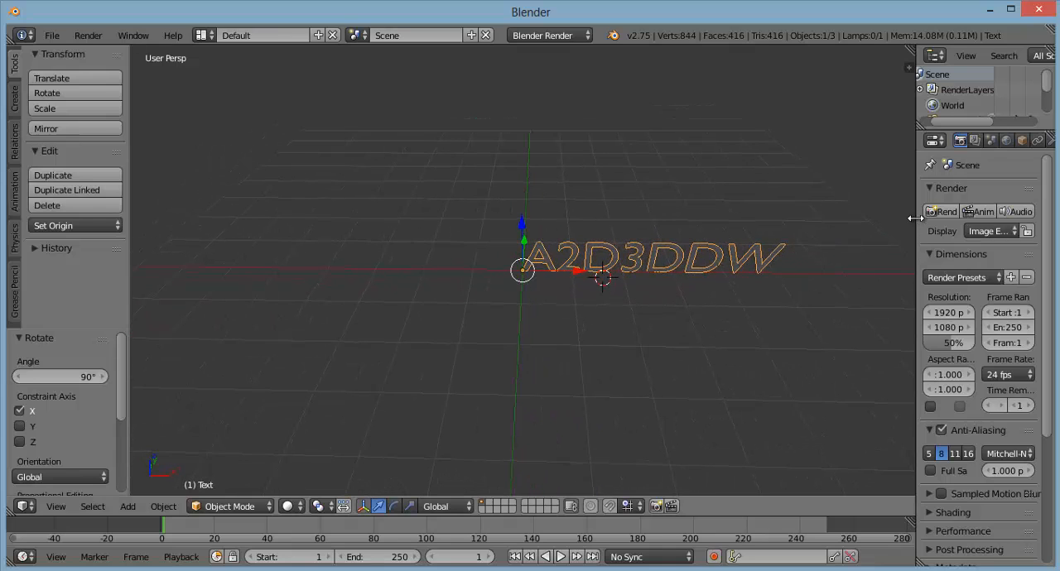
# Step: Widen the properties area and set the text's paragraph alignment to Center in its object data
pyautogui.moveTo(913, 221); pyautogui.dragTo(844, 225)
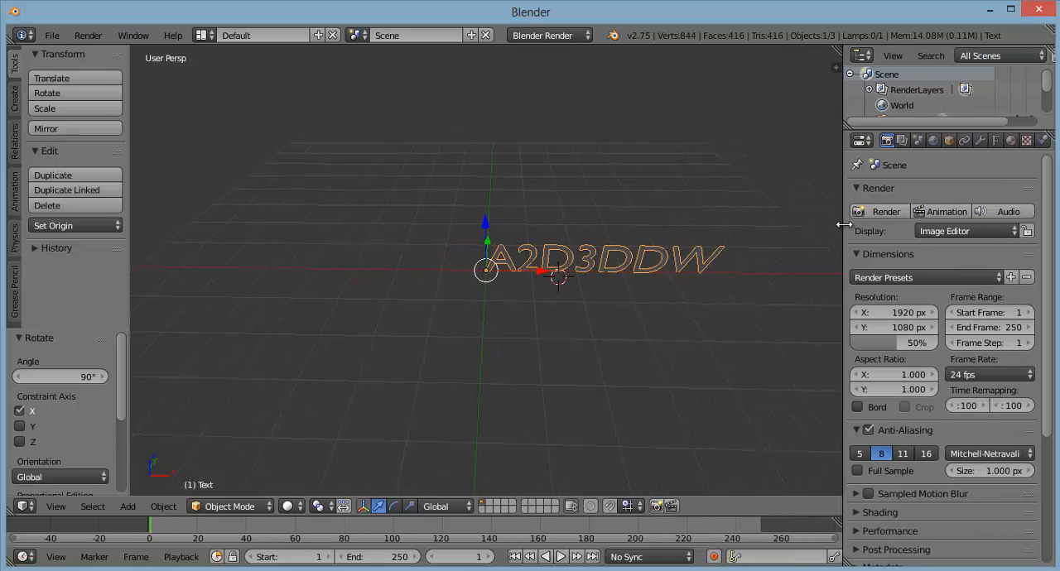
pyautogui.click(996, 141)
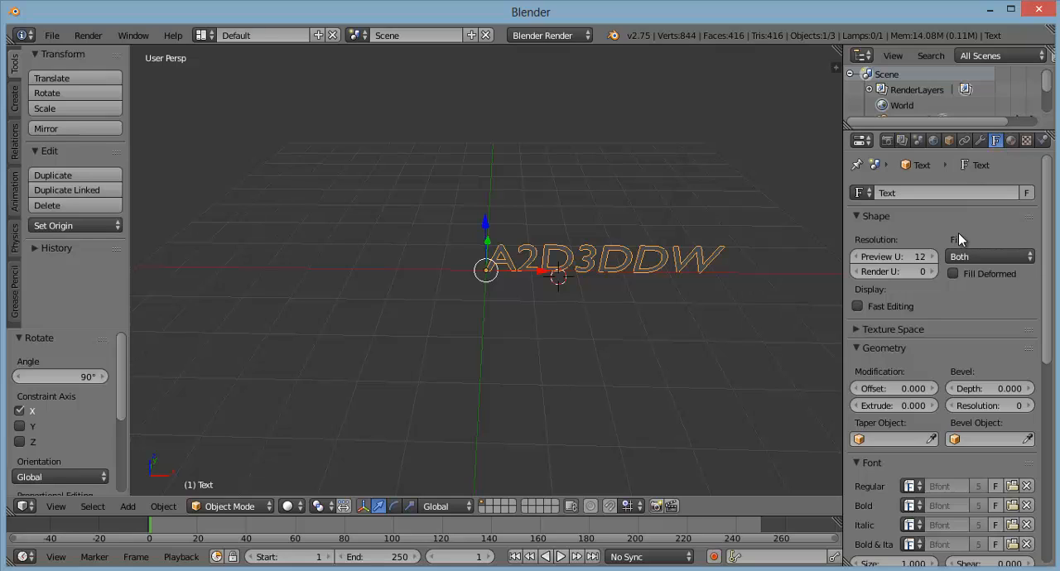
pyautogui.scroll(-3, 952, 240)
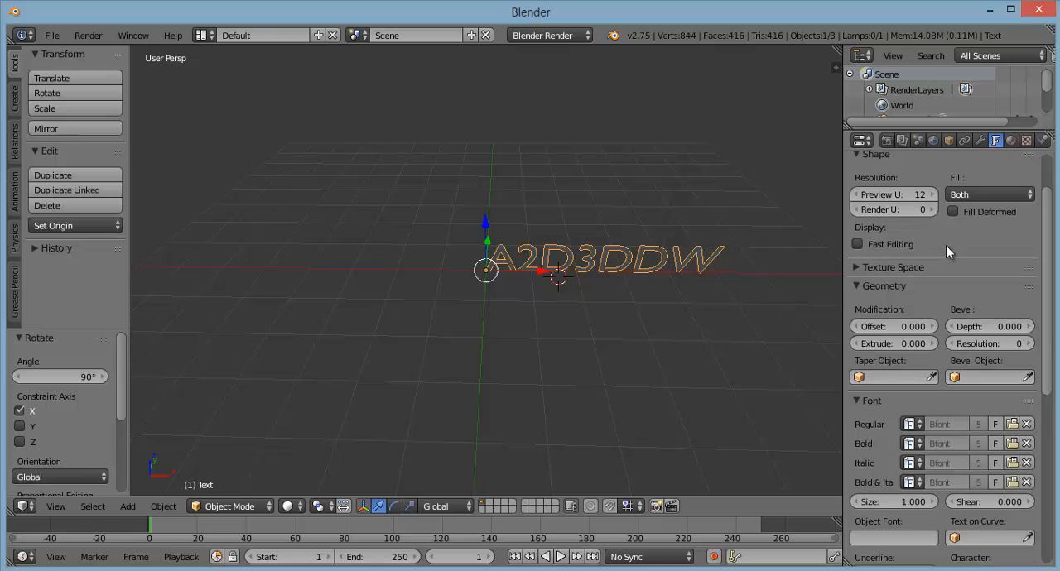
pyautogui.scroll(-8, 936, 256)
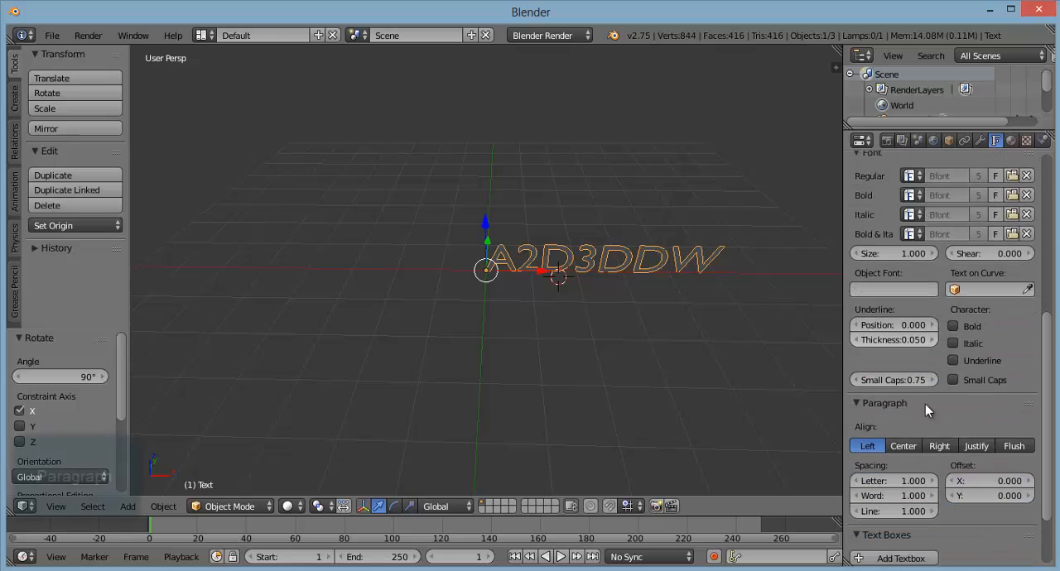
pyautogui.click(900, 446)
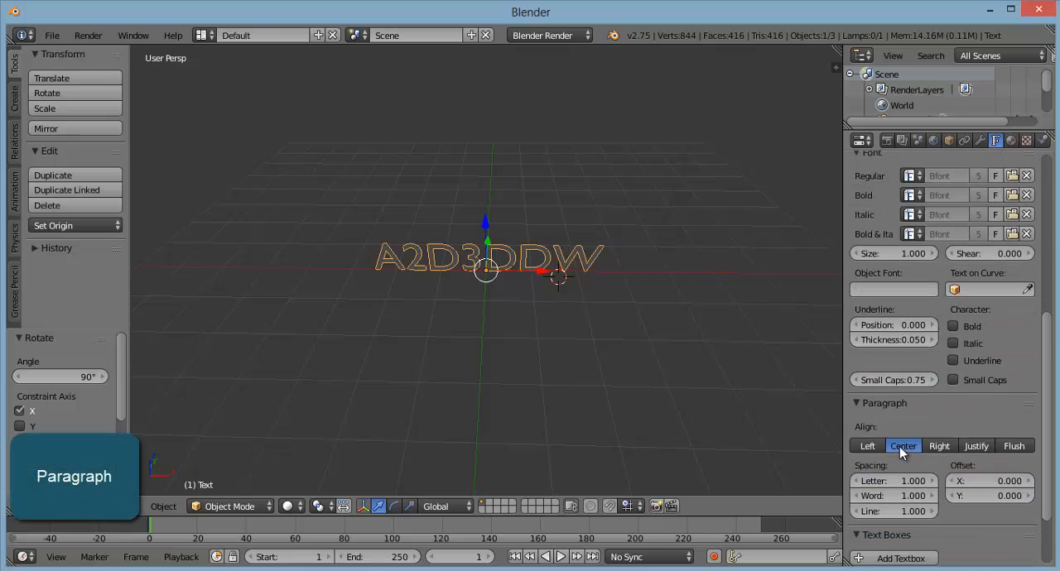
# Step: Set the text's geometry Extrude value to 0.2
pyautogui.scroll(6, 909, 386)
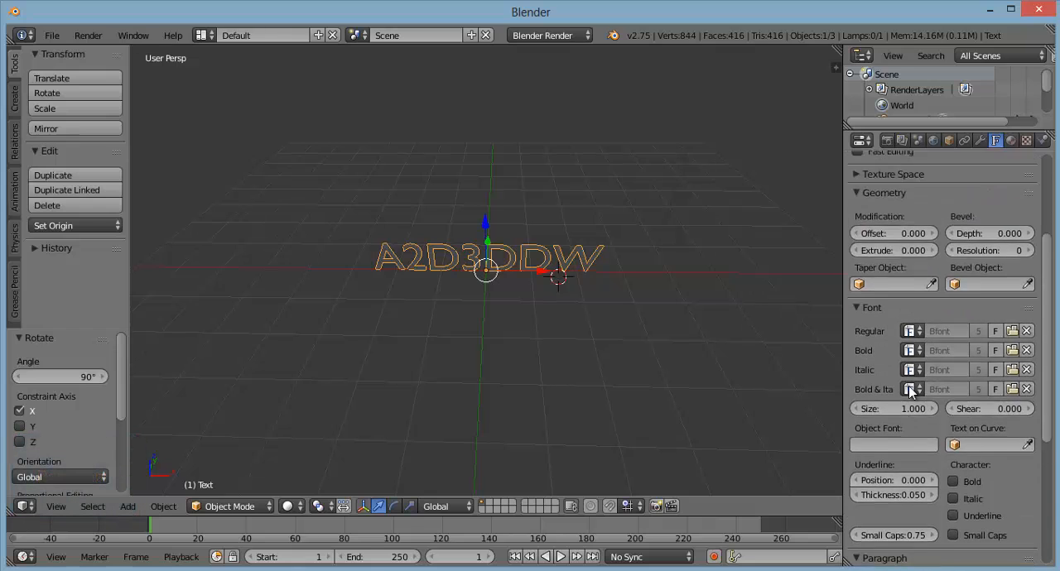
pyautogui.scroll(6, 908, 389)
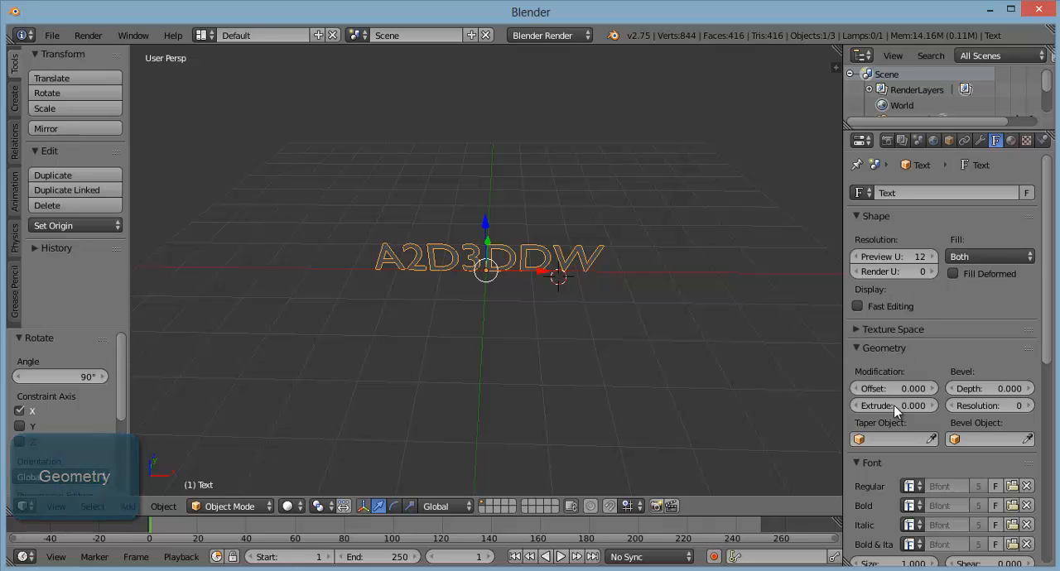
pyautogui.click(919, 406)
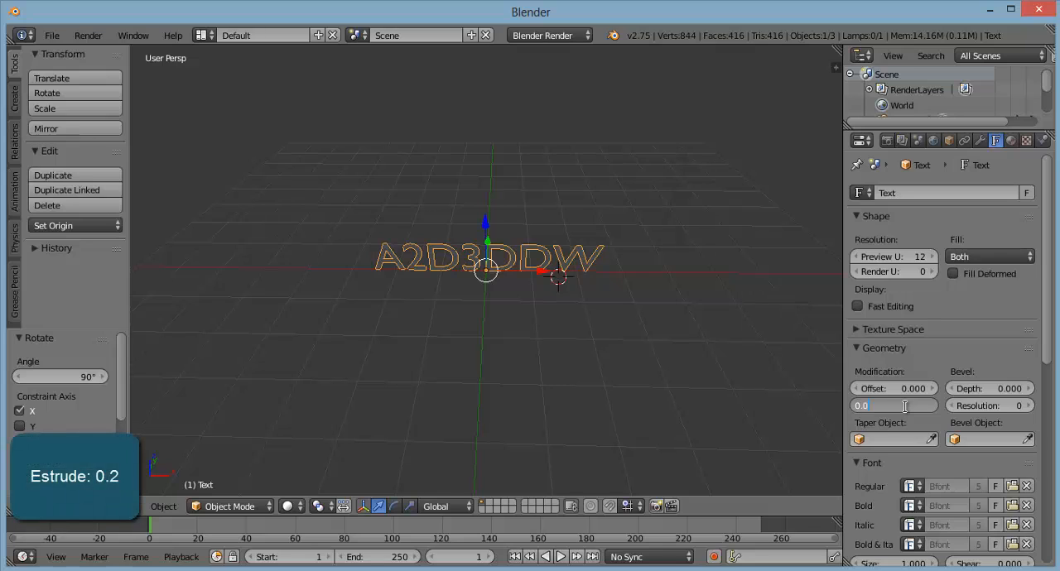
pyautogui.press('BackSpace')
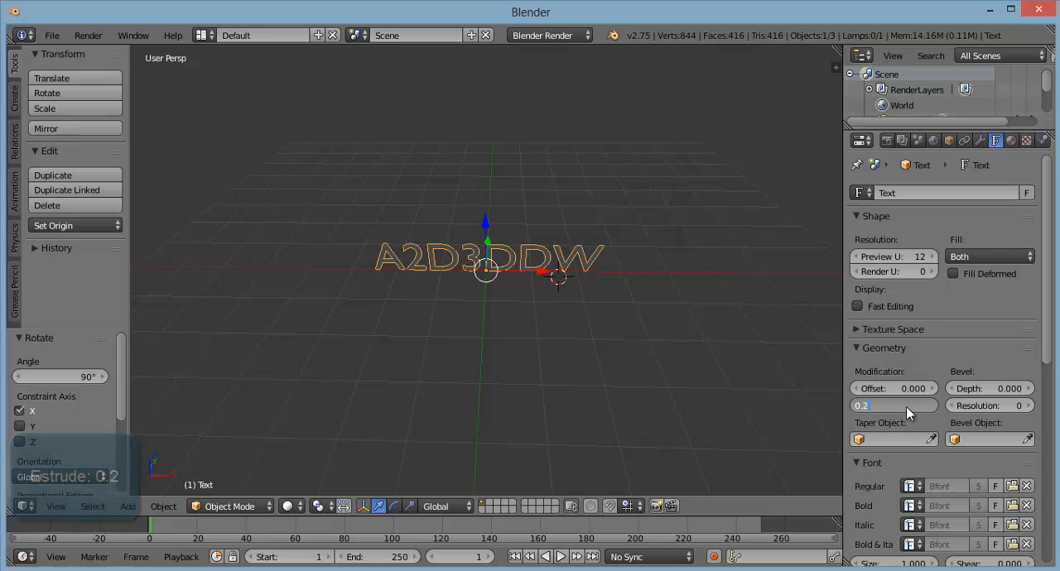
pyautogui.write('2')
pyautogui.press('Return')
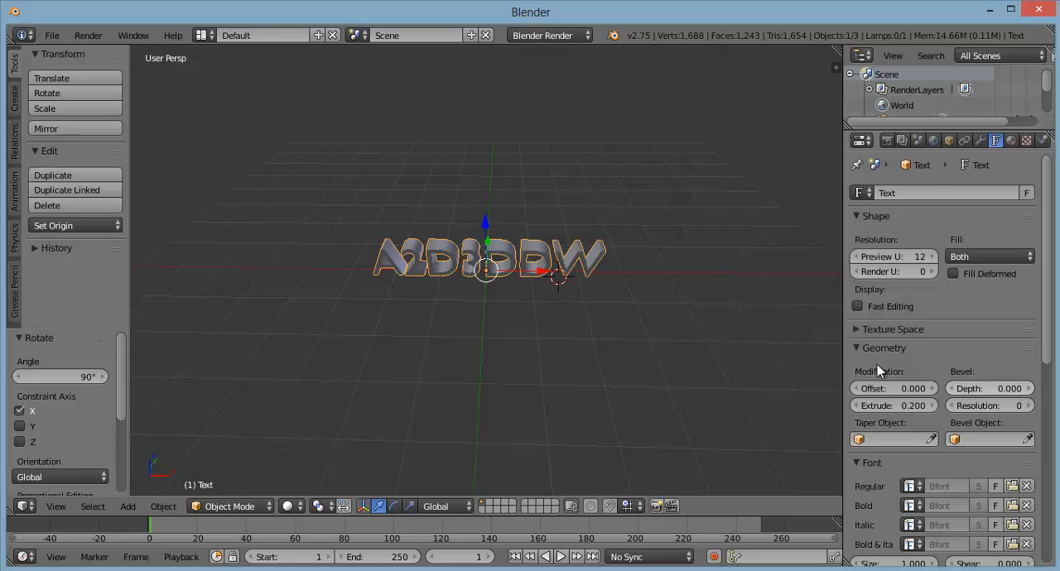
# Step: Examine the extruded letters up close and from a different angle
pyautogui.scroll(5, 554, 278)
pyautogui.scroll(5, 555, 278)
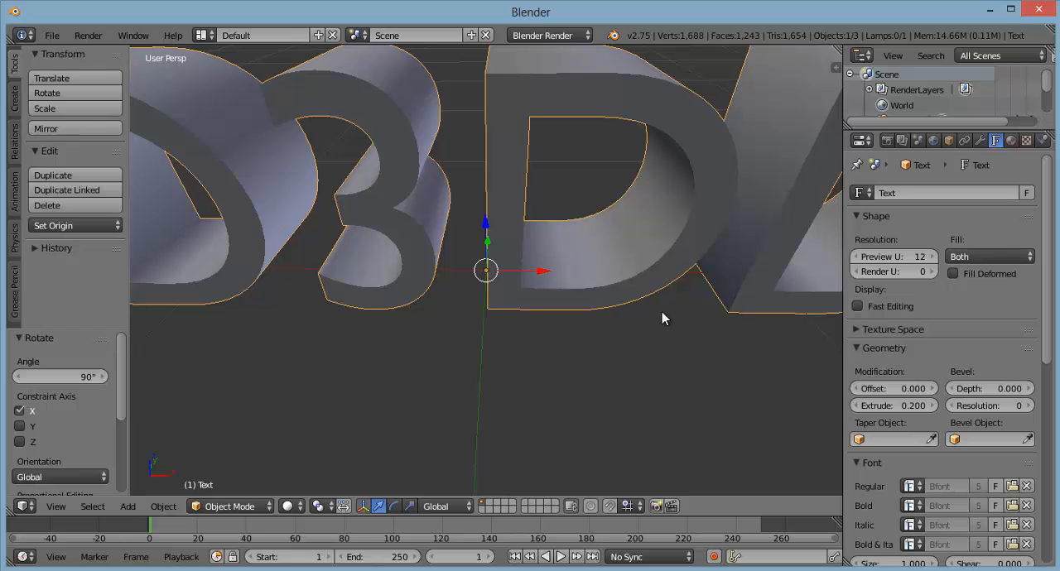
pyautogui.scroll(-2, 662, 311)
pyautogui.moveTo(738, 231); pyautogui.dragTo(585, 267, button='middle')
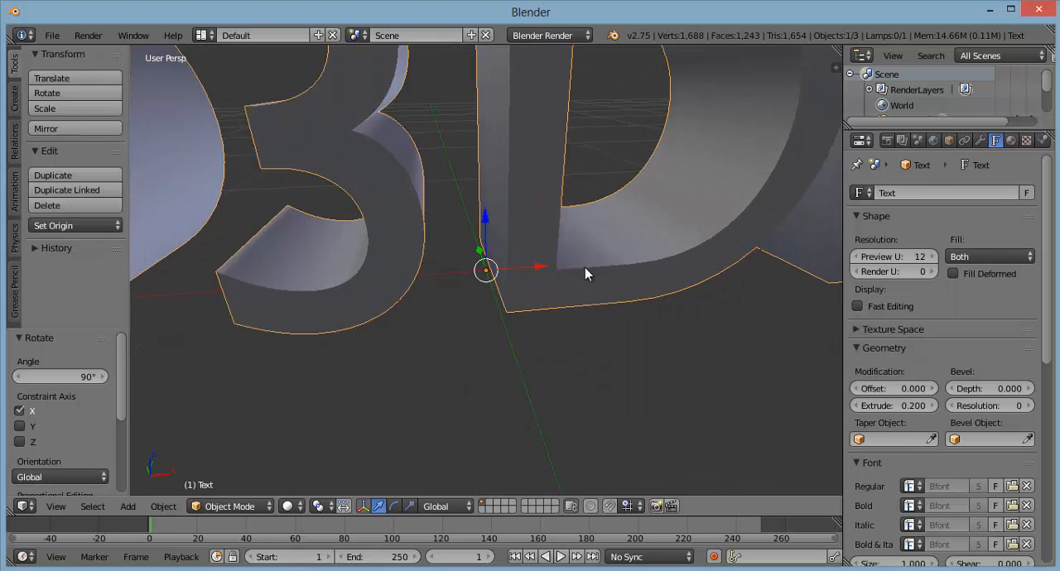
# Step: Set the text's bevel Depth to 0.006
pyautogui.scroll(6, 538, 325)
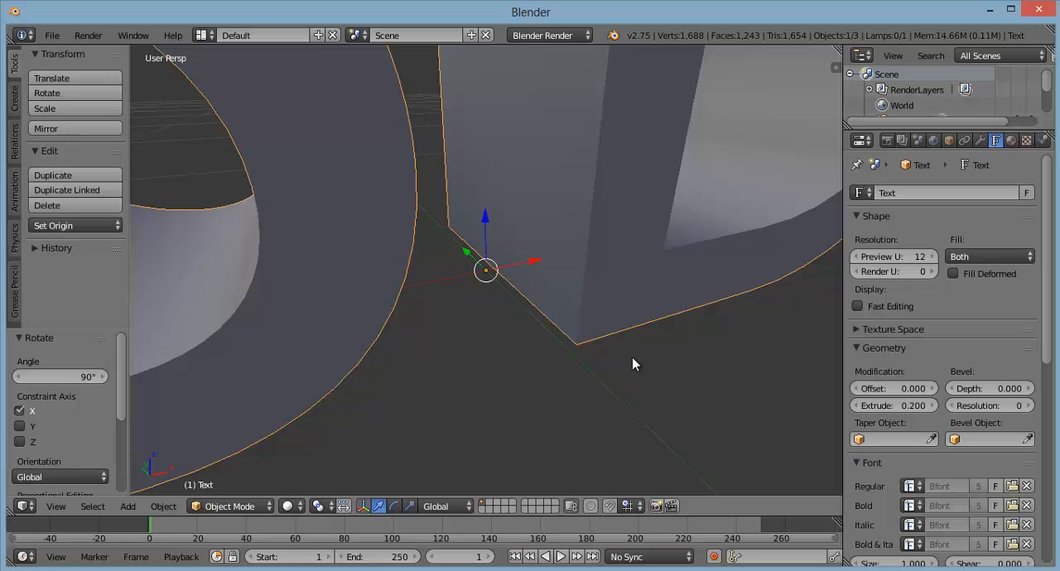
pyautogui.moveTo(633, 359); pyautogui.dragTo(618, 360, button='middle')
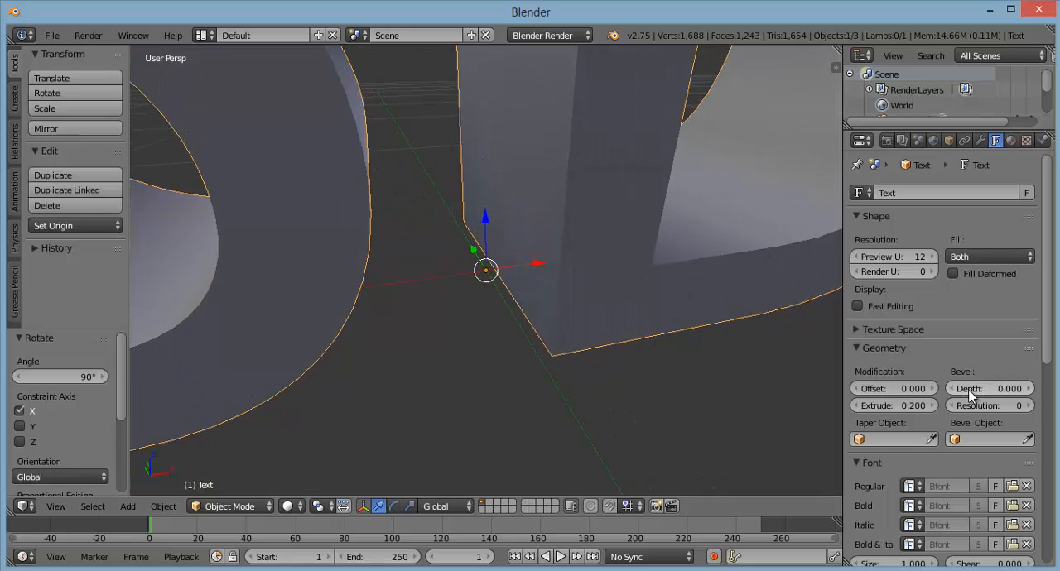
pyautogui.click(1031, 389)
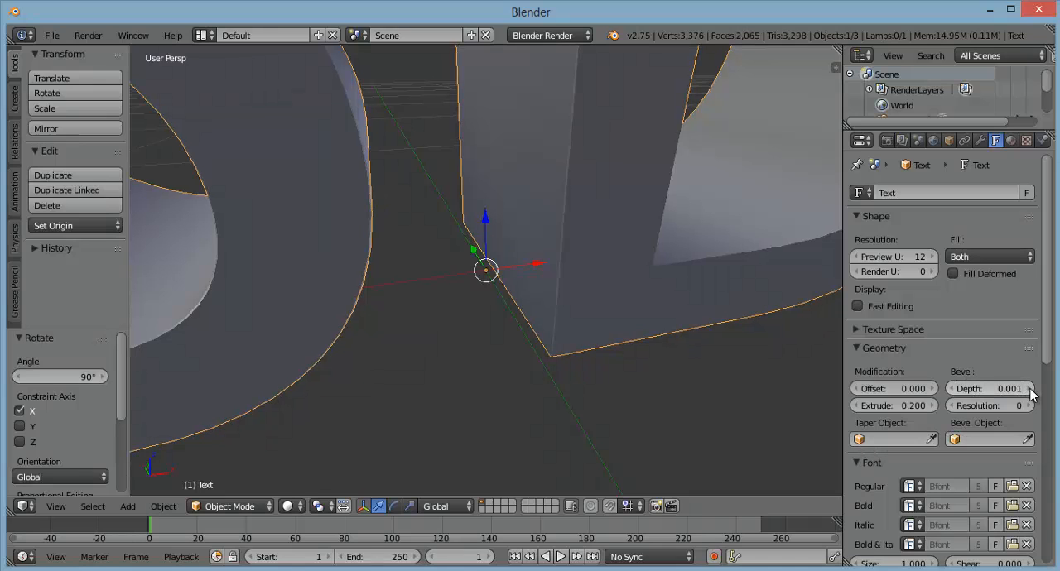
pyautogui.click(1030, 389)
pyautogui.click(1031, 389)
pyautogui.click(1030, 389)
pyautogui.click(1031, 389)
pyautogui.click(1031, 389)
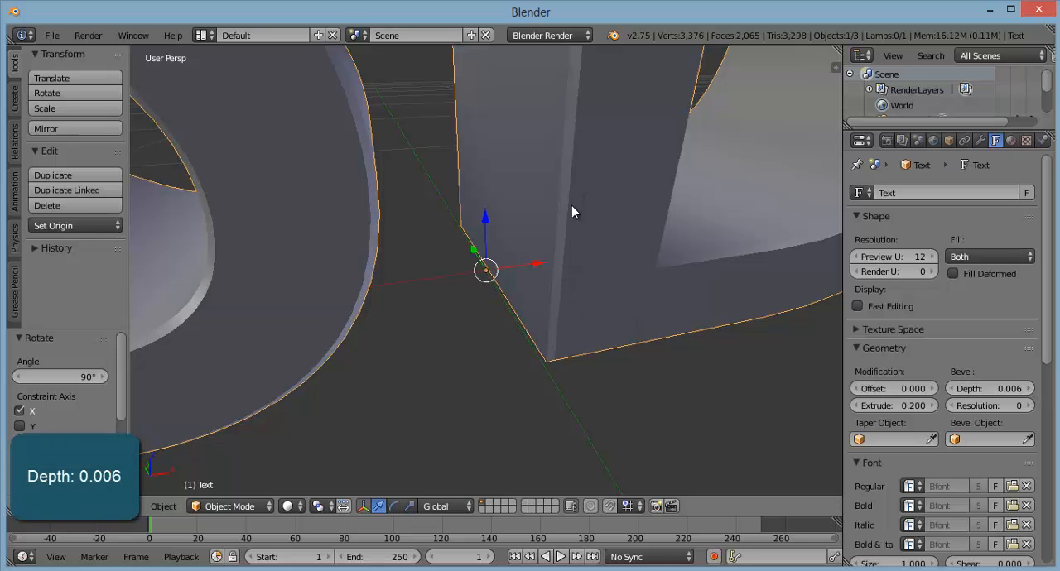
# Step: Check the bevelled letter edges and set the text's bevel Resolution to 2
pyautogui.moveTo(570, 370)
pyautogui.mouseDown(button='middle')
pyautogui.moveTo(525, 380)
pyautogui.moveTo(461, 360)
pyautogui.moveTo(583, 381)
pyautogui.mouseUp(button='middle')
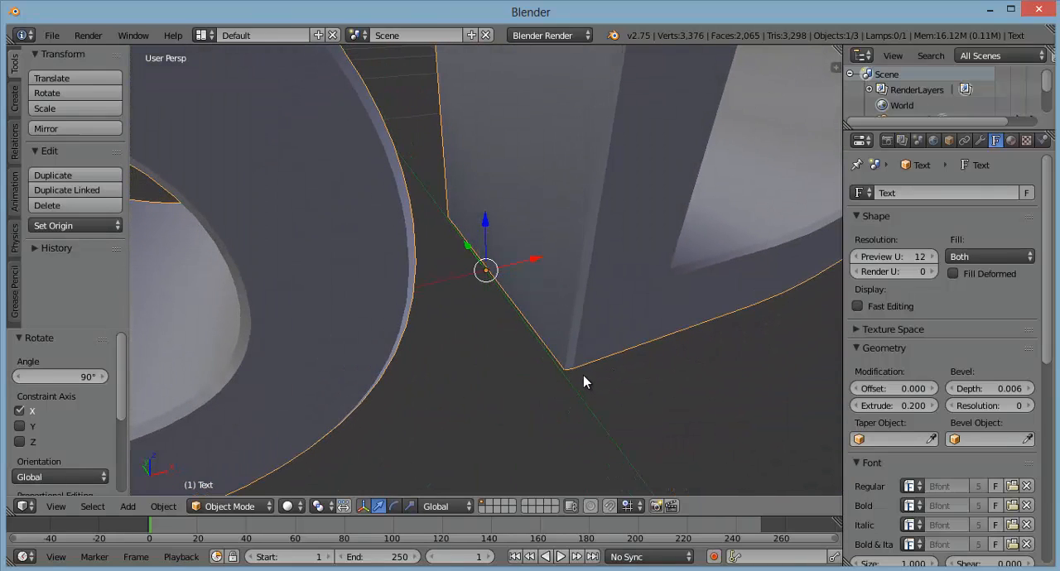
pyautogui.moveTo(651, 383); pyautogui.dragTo(605, 383, button='middle')
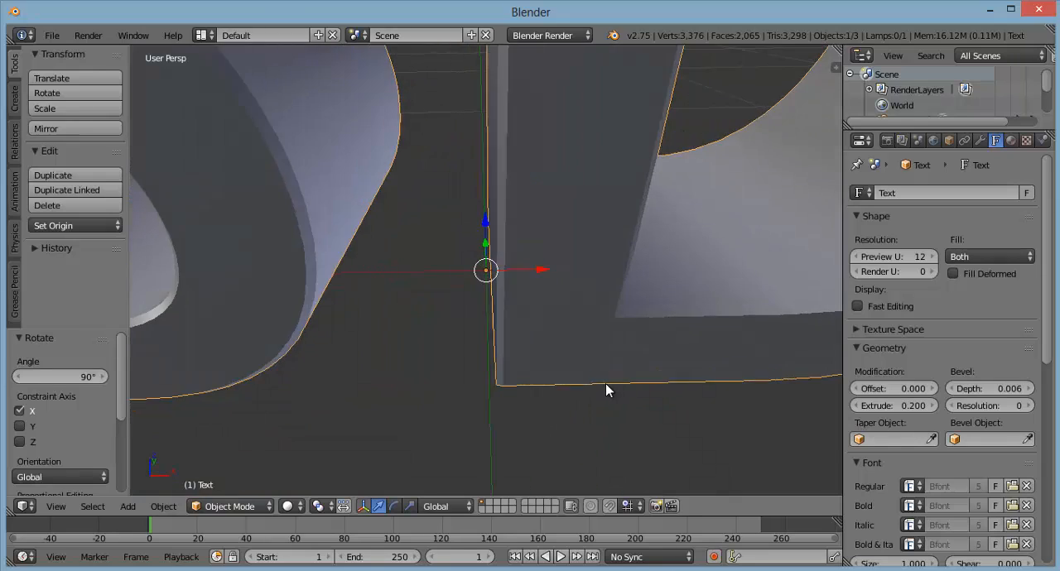
pyautogui.scroll(-5, 546, 310)
pyautogui.scroll(2, 581, 334)
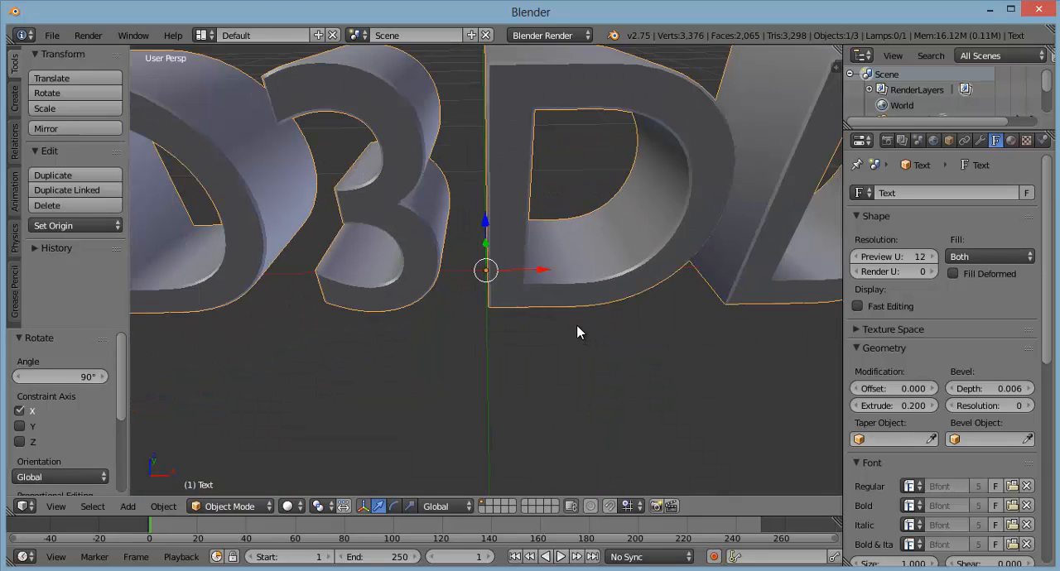
pyautogui.click(1030, 406)
pyautogui.click(1030, 405)
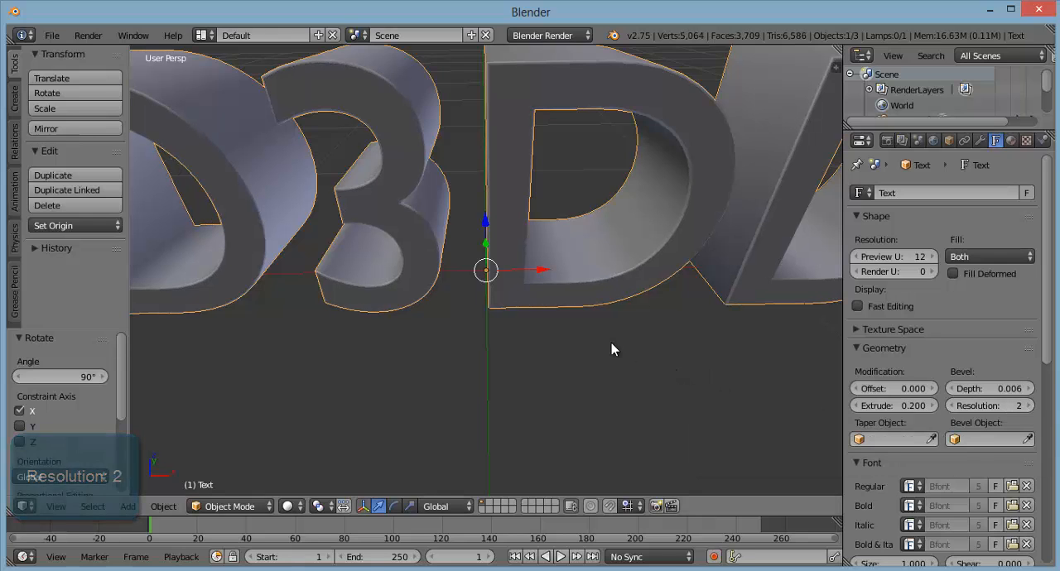
# Step: Load KozGoPr6N-Bold.otf from C:\Windows\Fonts as the text's Regular font
pyautogui.moveTo(626, 350); pyautogui.dragTo(645, 310, button='middle')
pyautogui.scroll(-3, 551, 315)
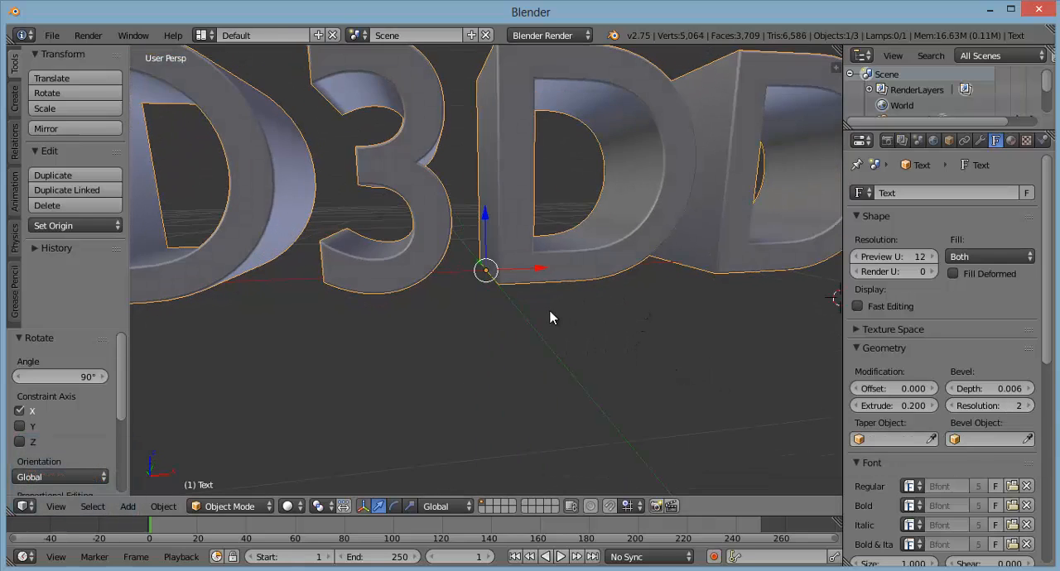
pyautogui.scroll(-3, 593, 323)
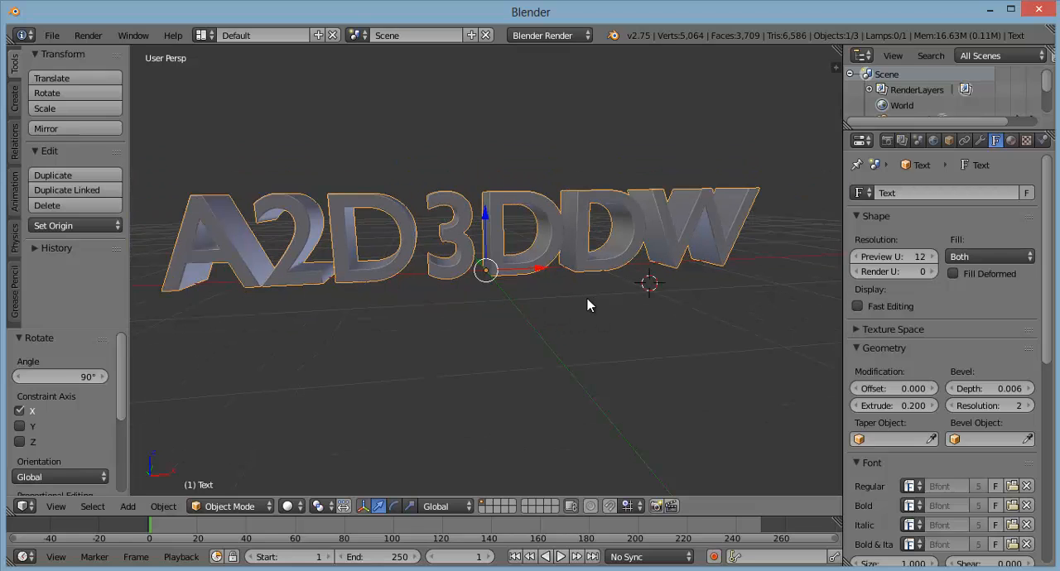
pyautogui.scroll(-1, 1002, 361)
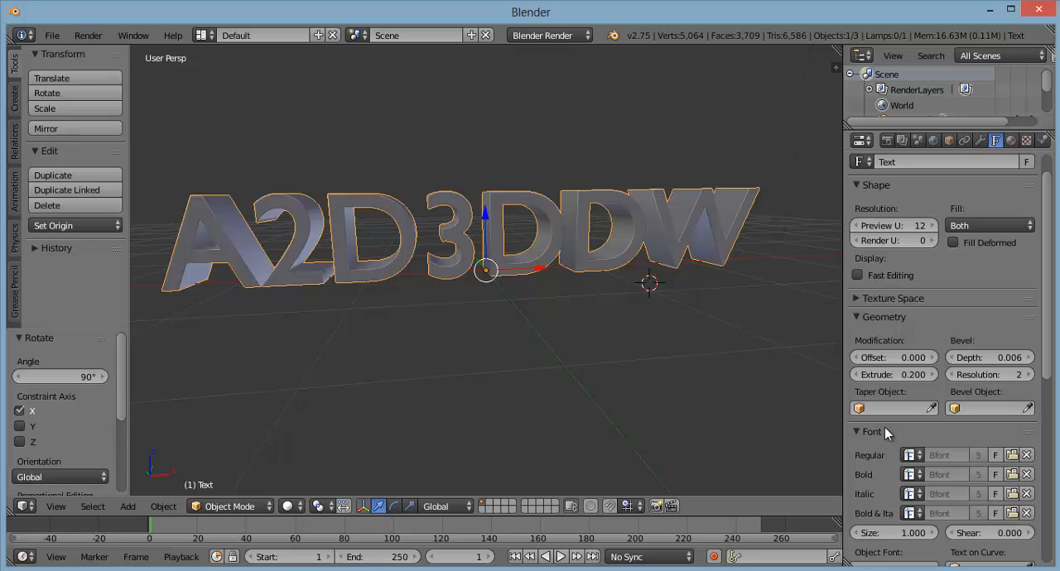
pyautogui.click(1012, 456)
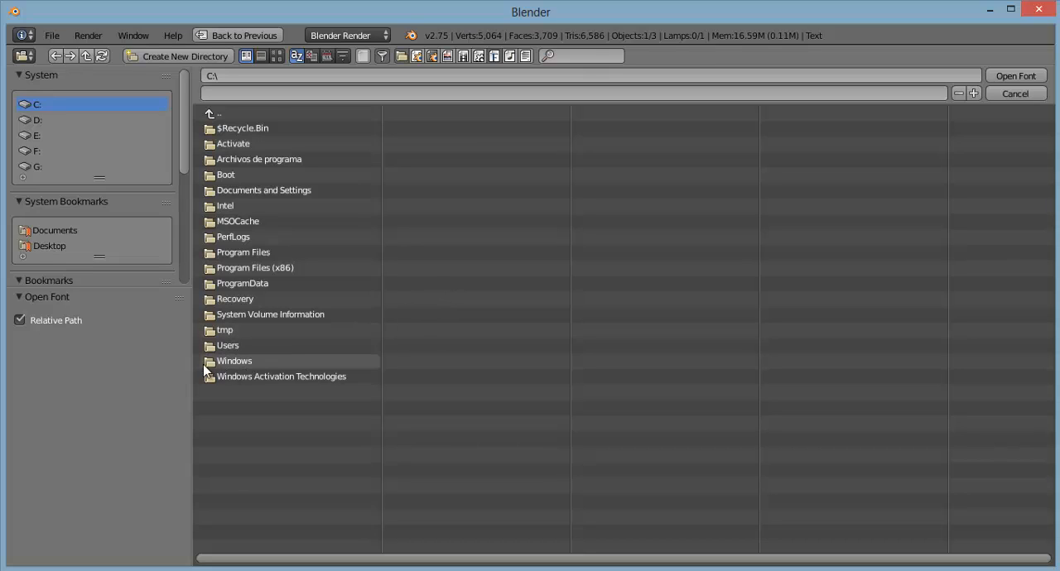
pyautogui.click(242, 362)
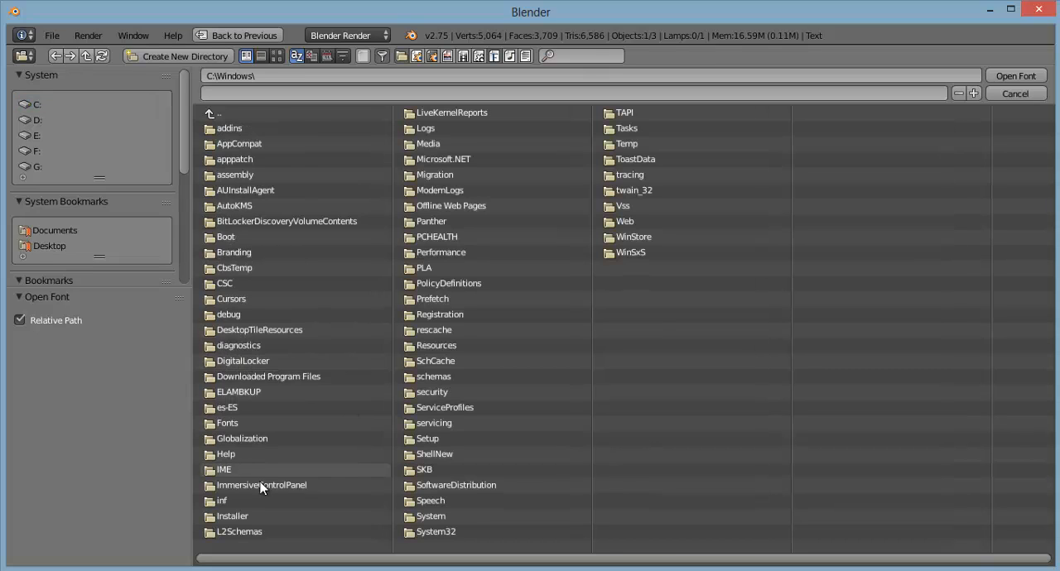
pyautogui.doubleClick(273, 425)
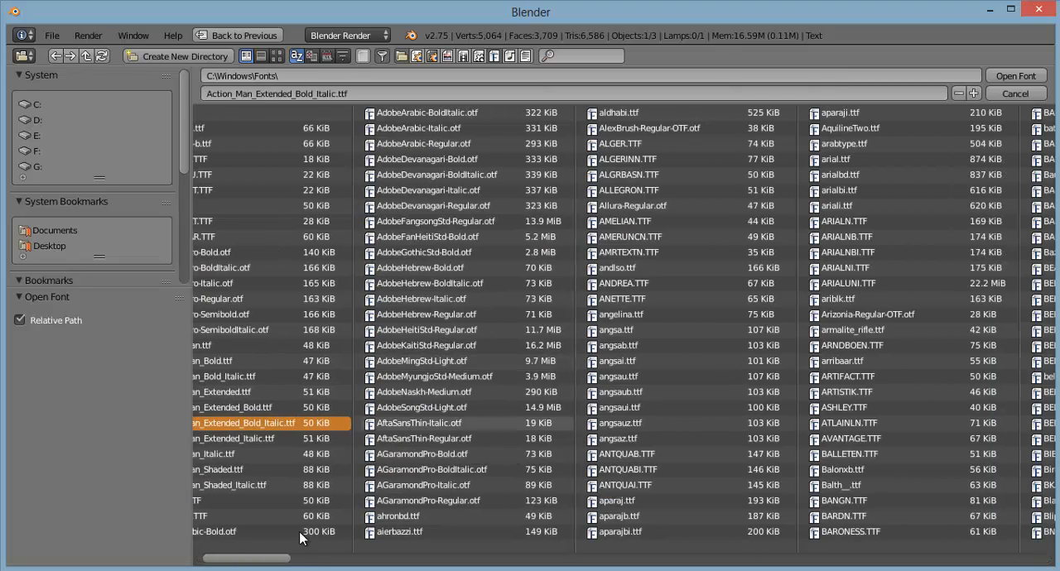
pyautogui.moveTo(279, 559); pyautogui.dragTo(674, 568)
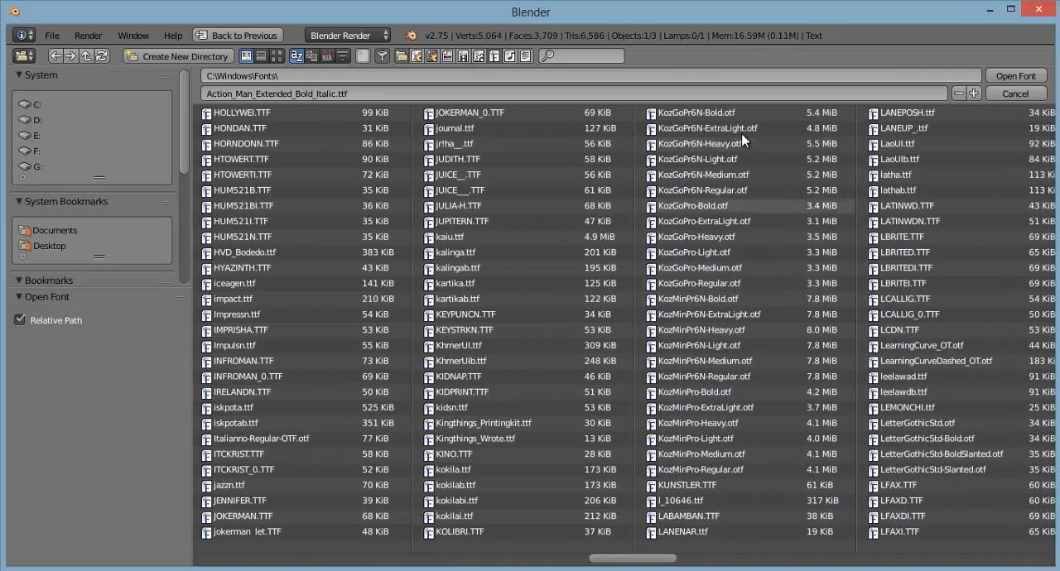
pyautogui.click(694, 116)
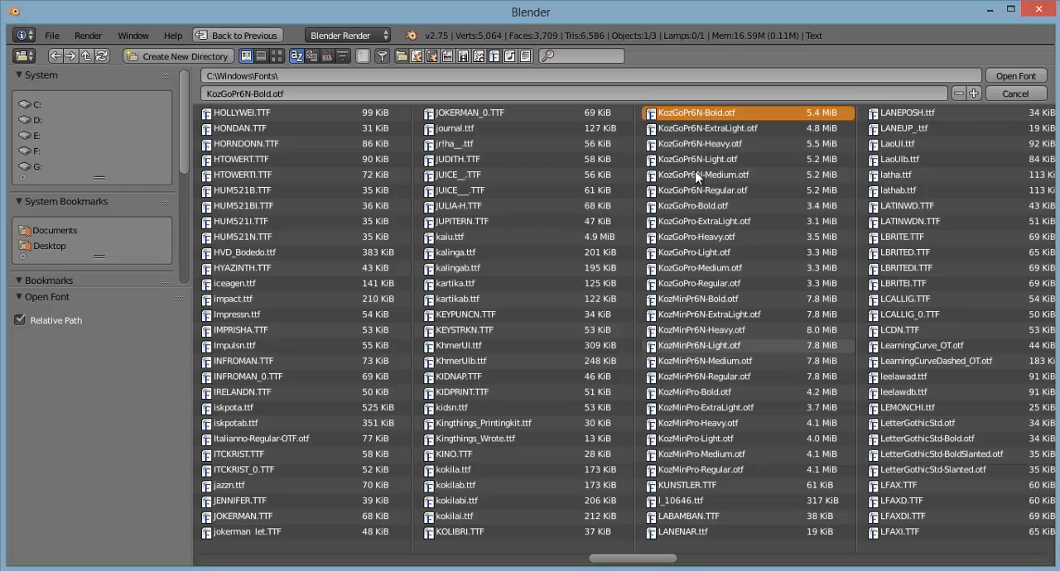
pyautogui.click(1011, 75)
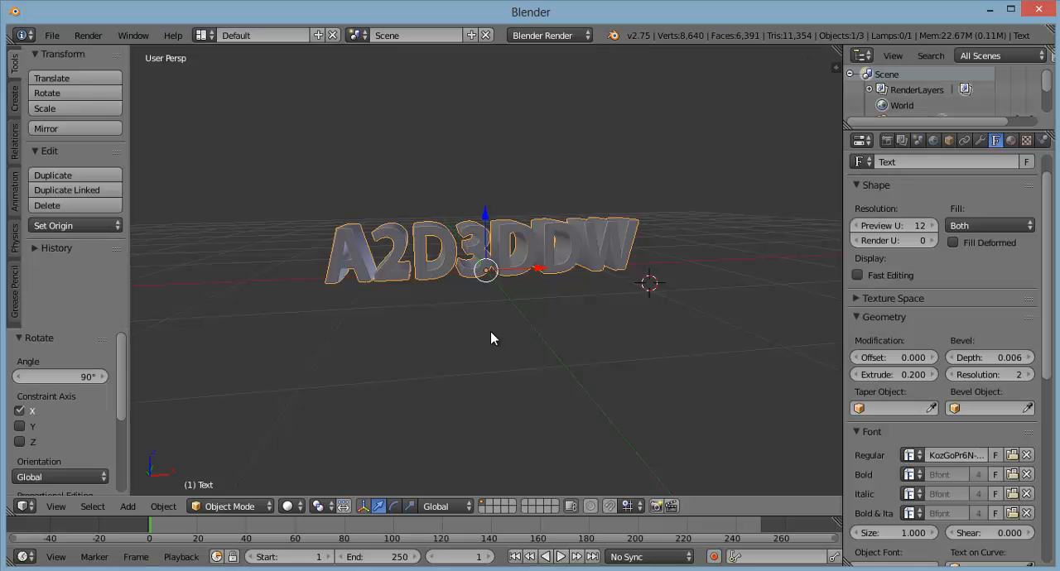
# Step: Place the 3D cursor just below the text's origin and add a mesh plane there
pyautogui.scroll(1, 521, 278)
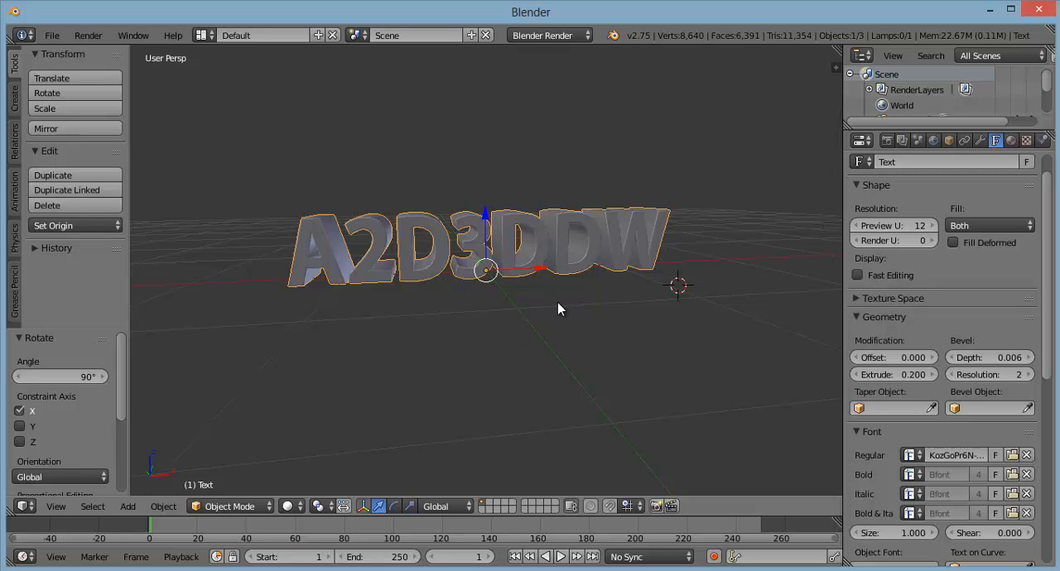
pyautogui.moveTo(549, 318)
pyautogui.mouseDown(button='middle')
pyautogui.moveTo(522, 297)
pyautogui.moveTo(530, 315)
pyautogui.mouseUp(button='middle')
pyautogui.click(484, 276)
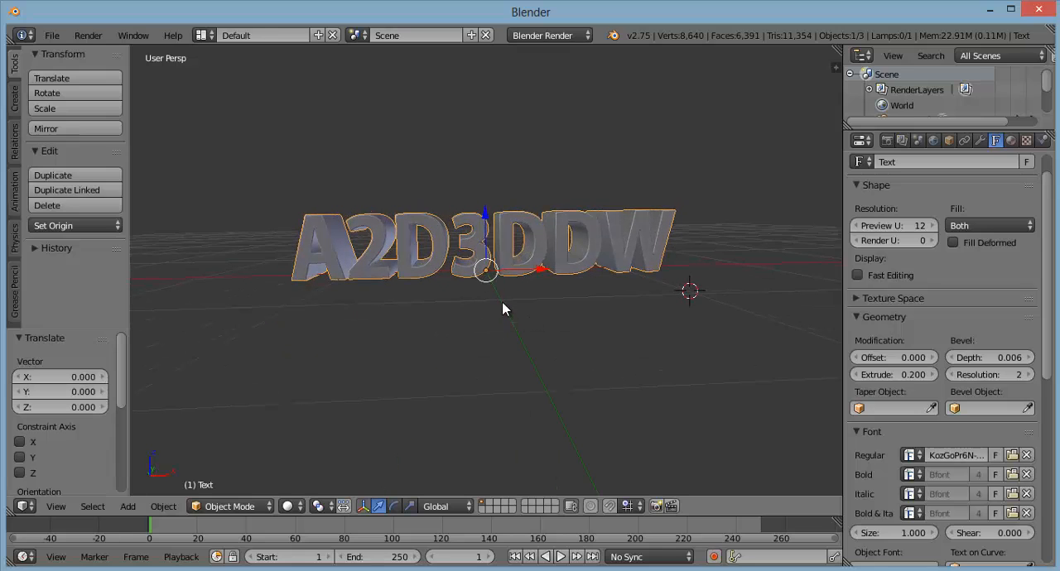
pyautogui.click(499, 291)
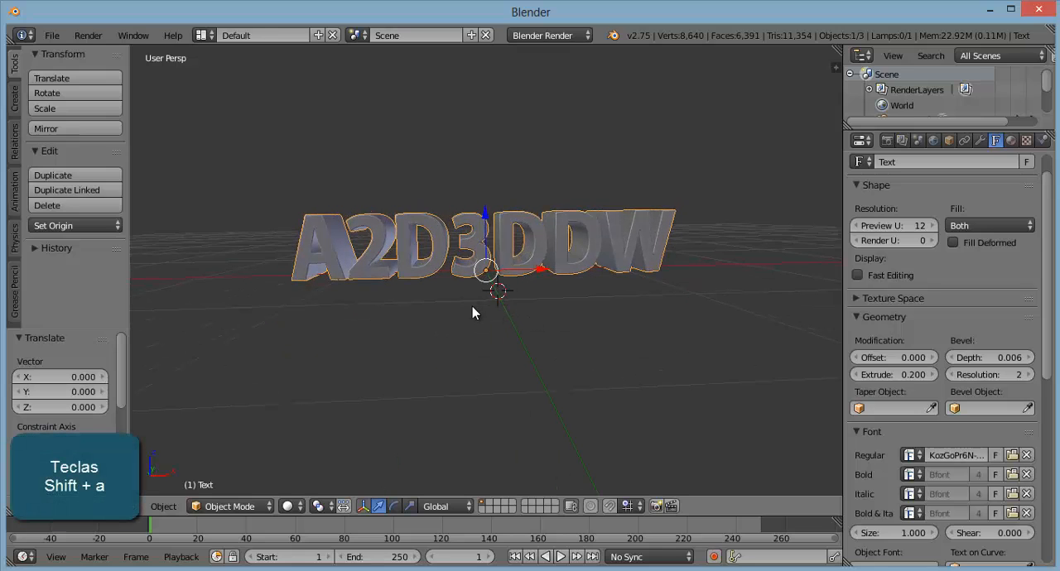
pyautogui.hotkey('shift', 'a')
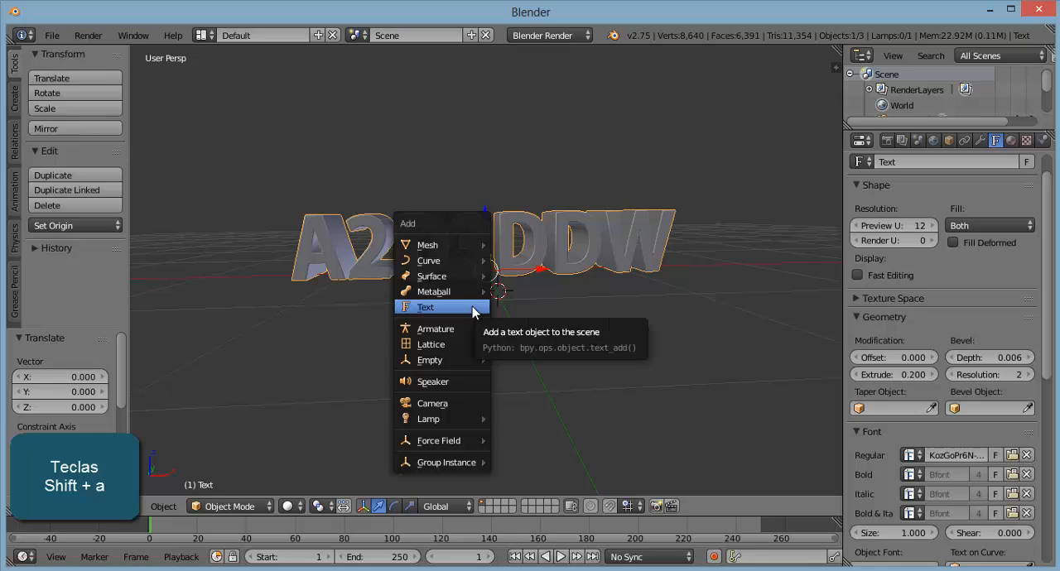
pyautogui.moveTo(479, 246)
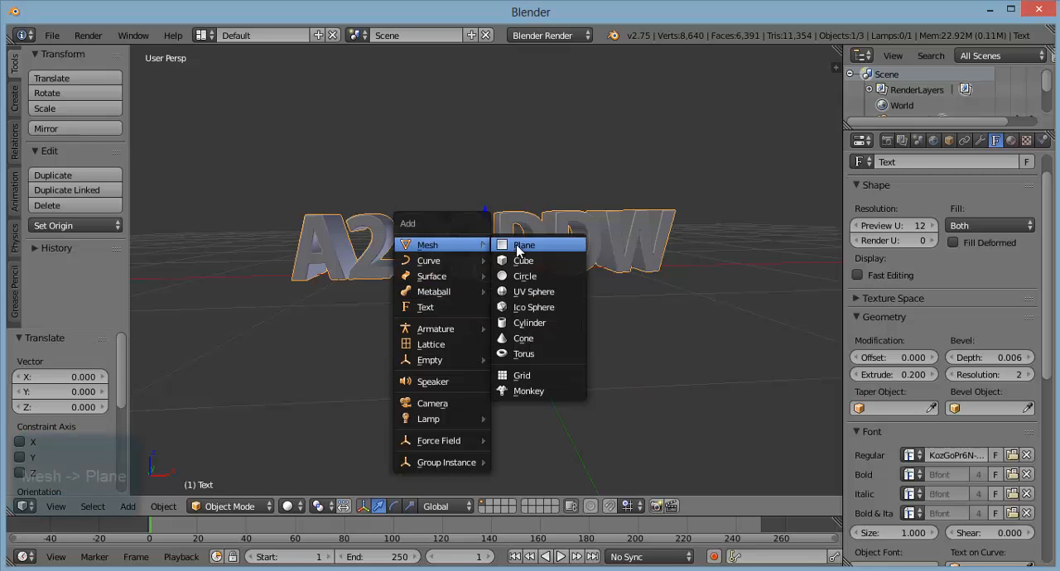
pyautogui.click(512, 245)
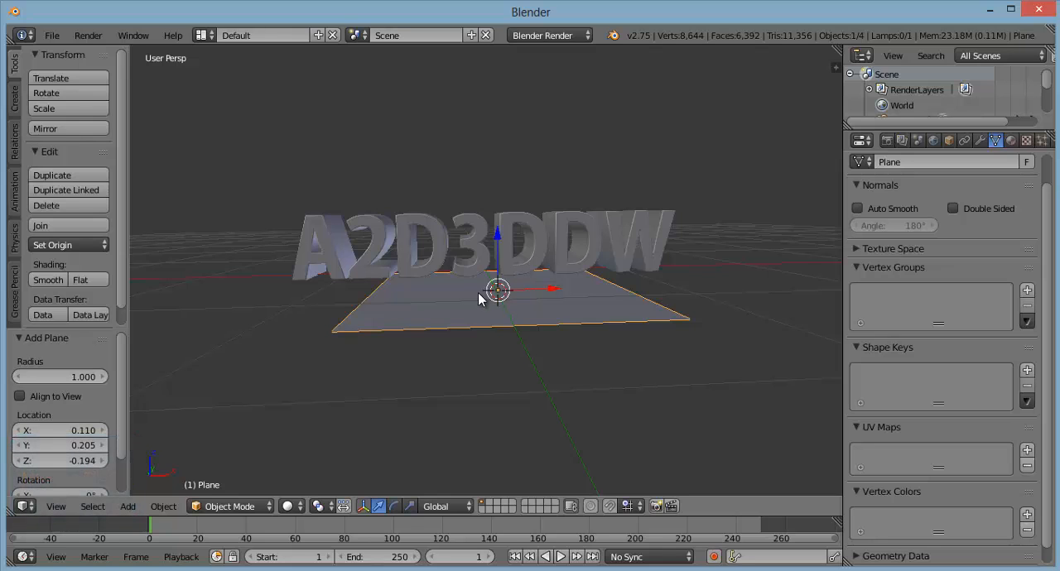
# Step: Scale the plane uniformly by about 7.87 to form a large floor beneath the text
pyautogui.scroll(-4, 484, 322)
pyautogui.scroll(-5, 484, 329)
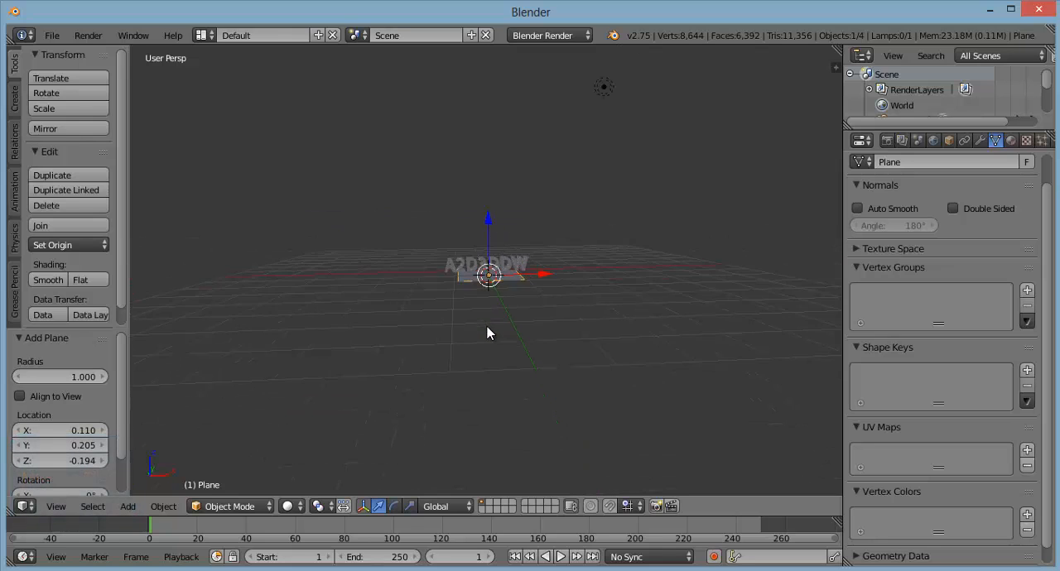
pyautogui.press('s')
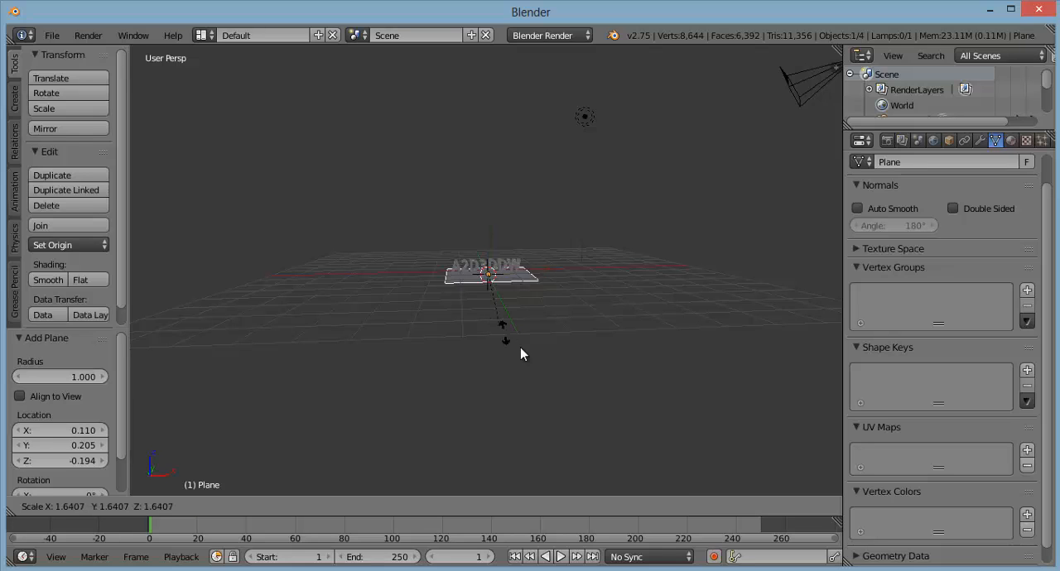
pyautogui.click(669, 457)
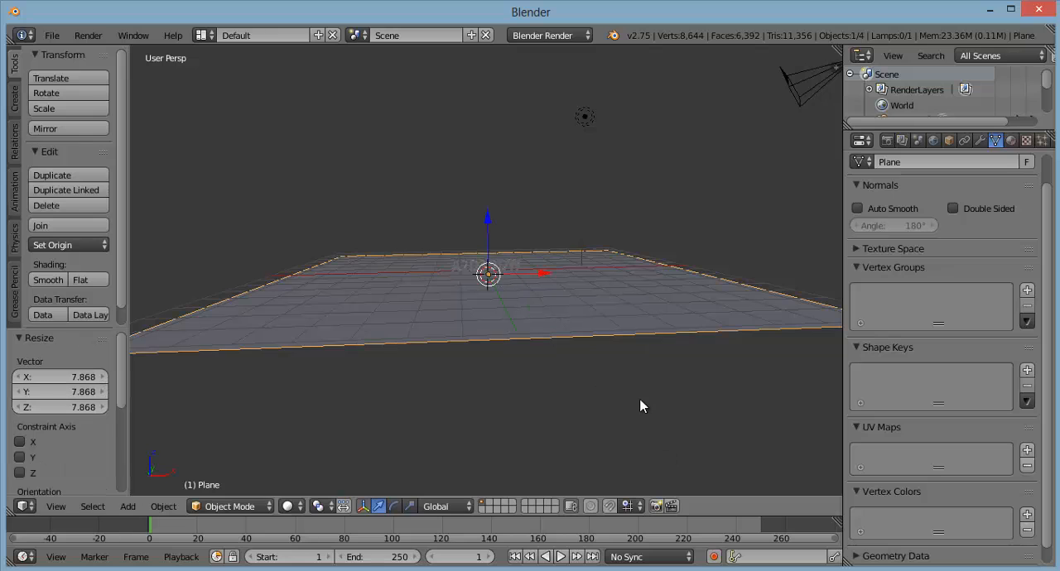
# Step: Rotate the floor plane 45° about the global Z axis
pyautogui.scroll(4, 571, 398)
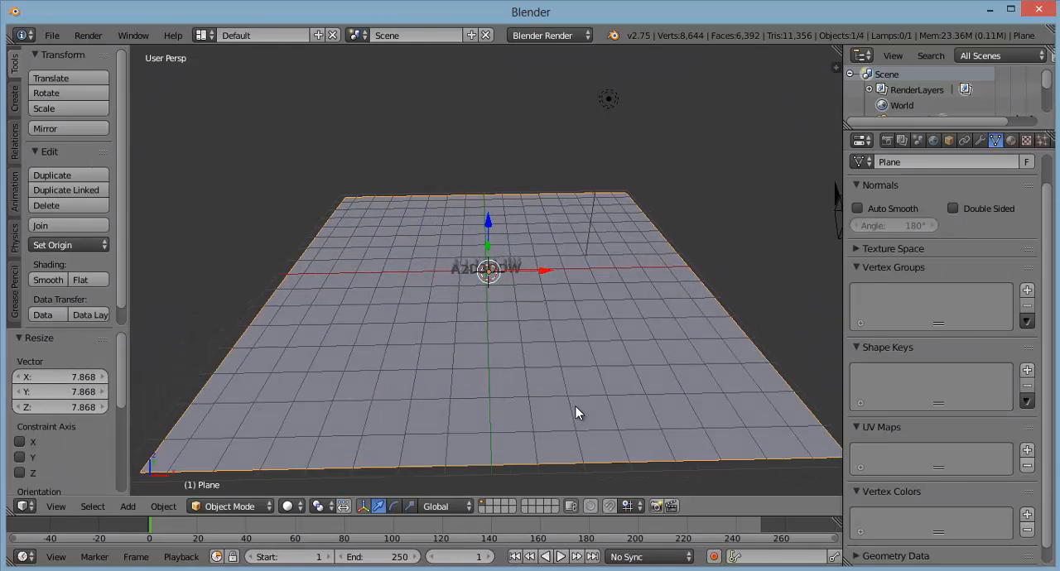
pyautogui.moveTo(575, 406); pyautogui.dragTo(582, 400, button='middle')
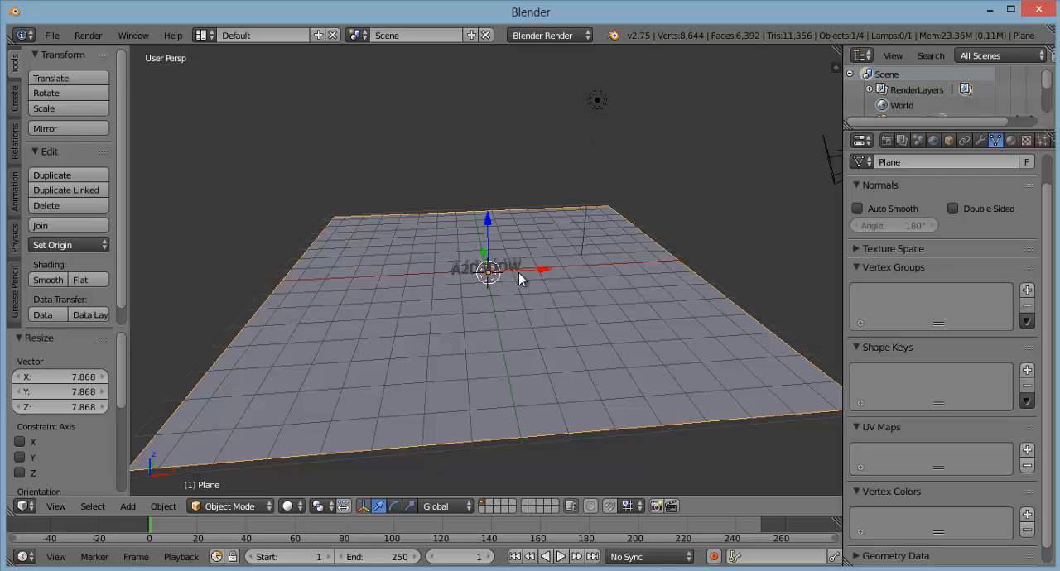
pyautogui.press('r')
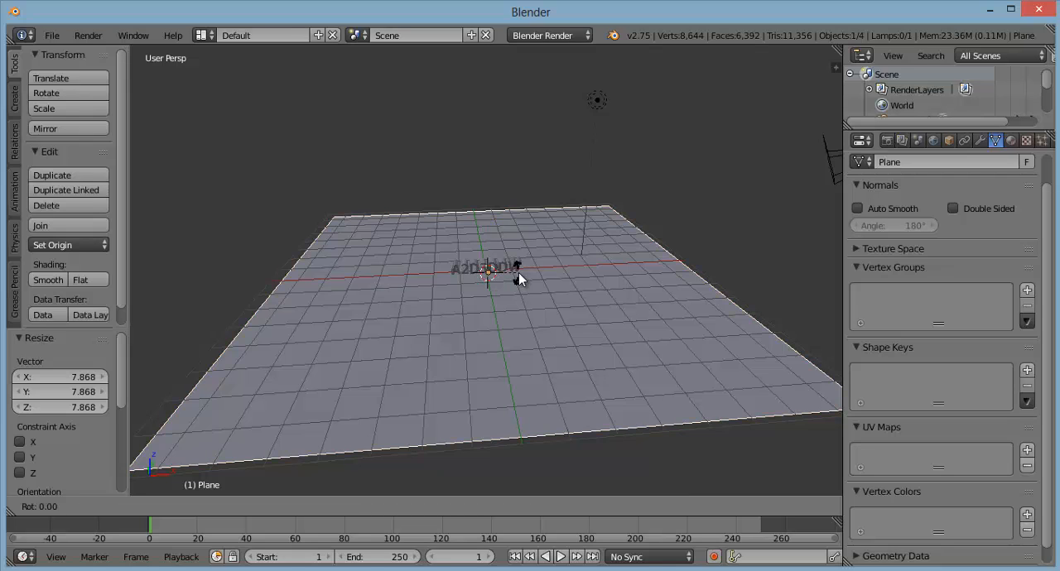
pyautogui.press('z')
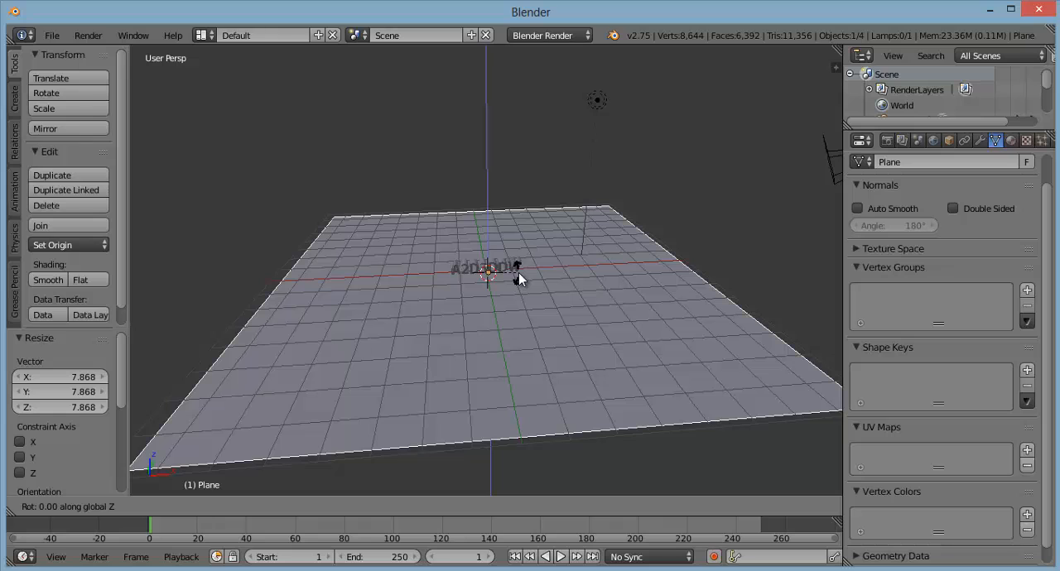
pyautogui.write('45')
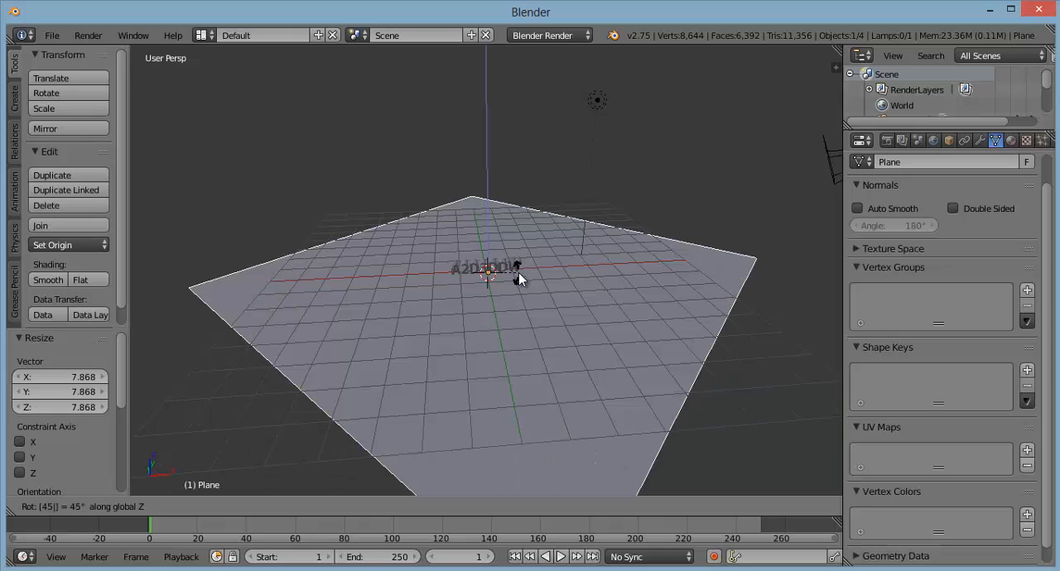
pyautogui.press('Return')
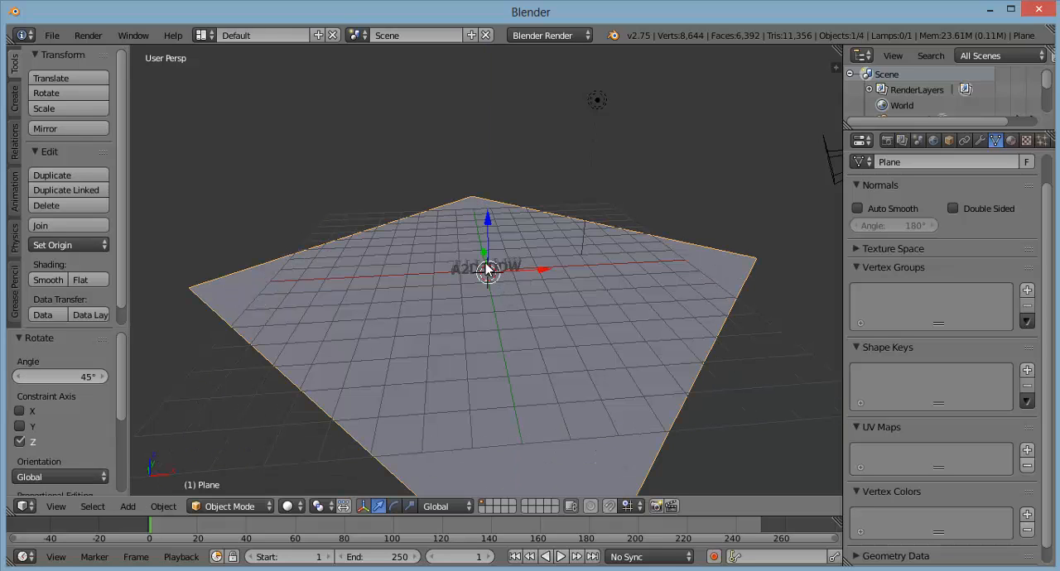
# Step: Examine up close how the text sits on the rotated floor plane
pyautogui.scroll(2, 487, 272)
pyautogui.scroll(2, 489, 273)
pyautogui.scroll(1, 502, 298)
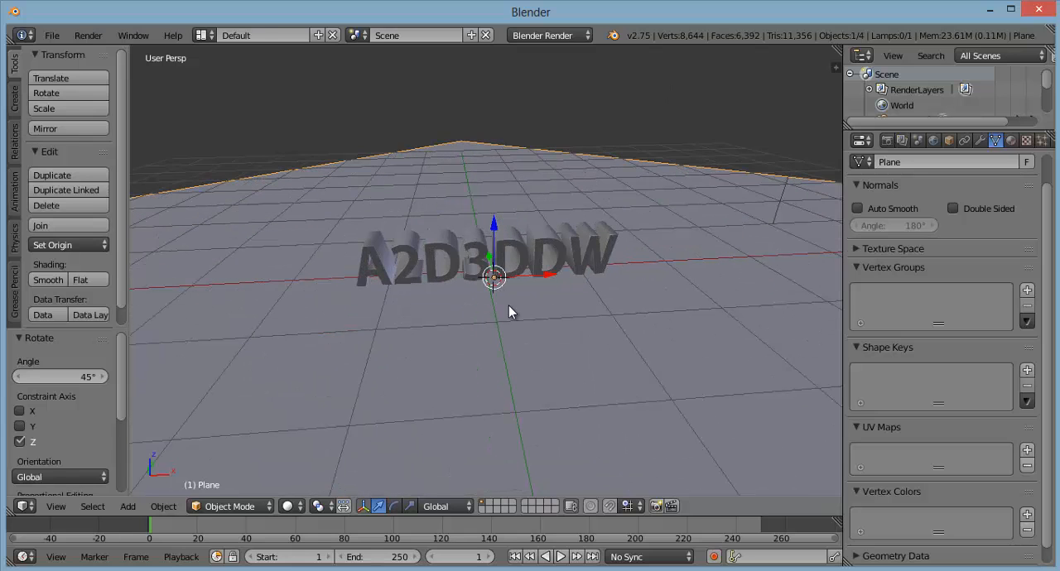
pyautogui.scroll(4, 515, 321)
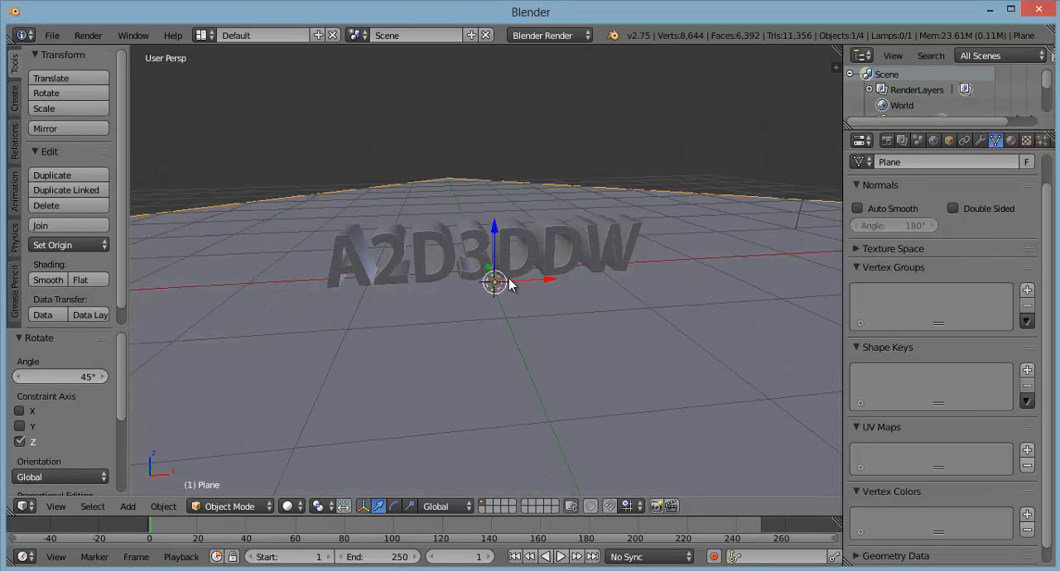
pyautogui.moveTo(532, 319); pyautogui.dragTo(533, 313, button='middle')
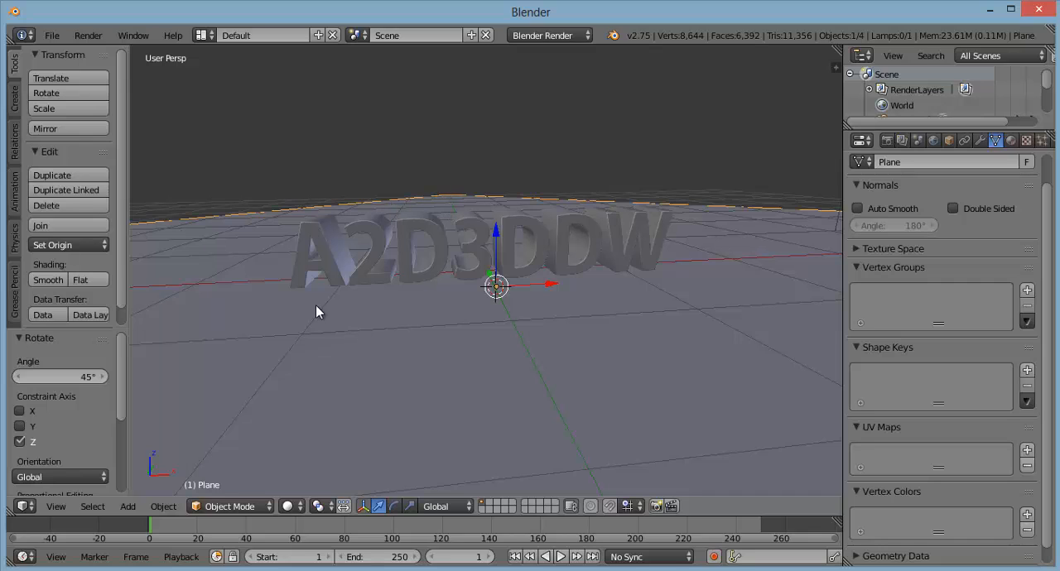
# Step: Add a second mesh plane at the 3D cursor and raise it about 0.68 along the global Z axis
pyautogui.moveTo(465, 310); pyautogui.dragTo(468, 332, button='middle')
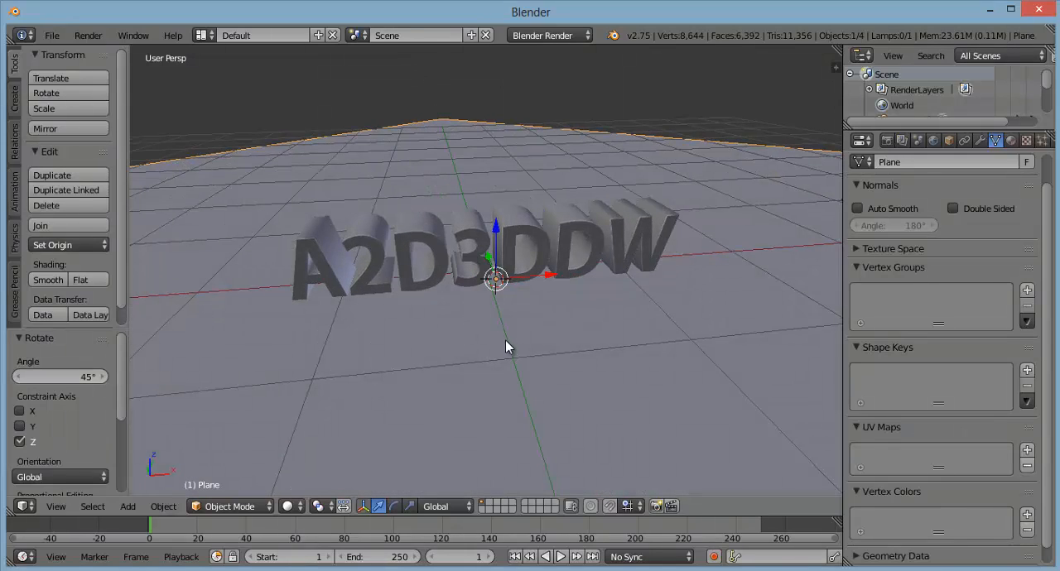
pyautogui.moveTo(549, 322); pyautogui.dragTo(530, 295, button='middle')
pyautogui.scroll(-4, 484, 298)
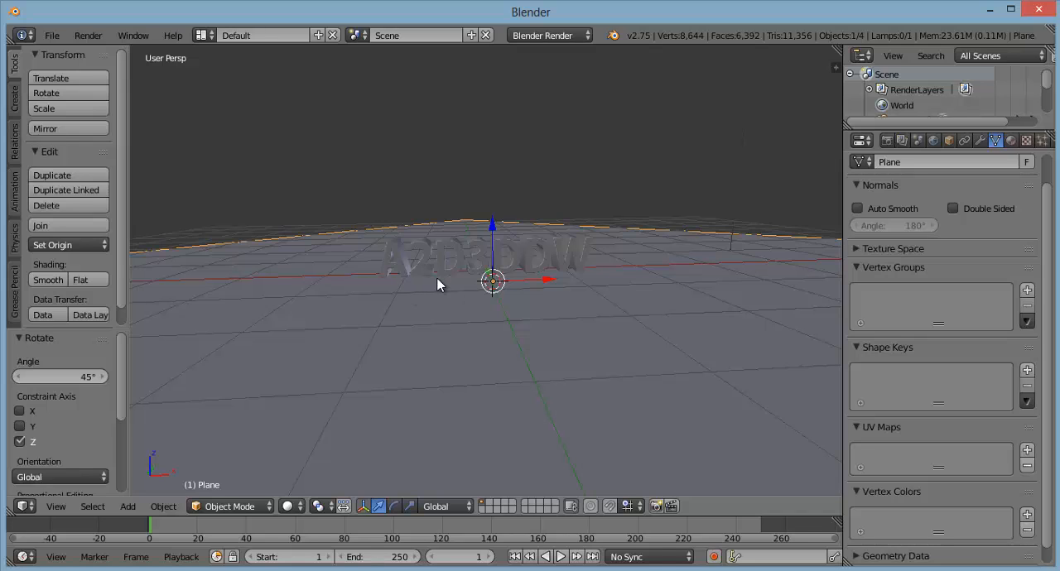
pyautogui.scroll(-1, 444, 276)
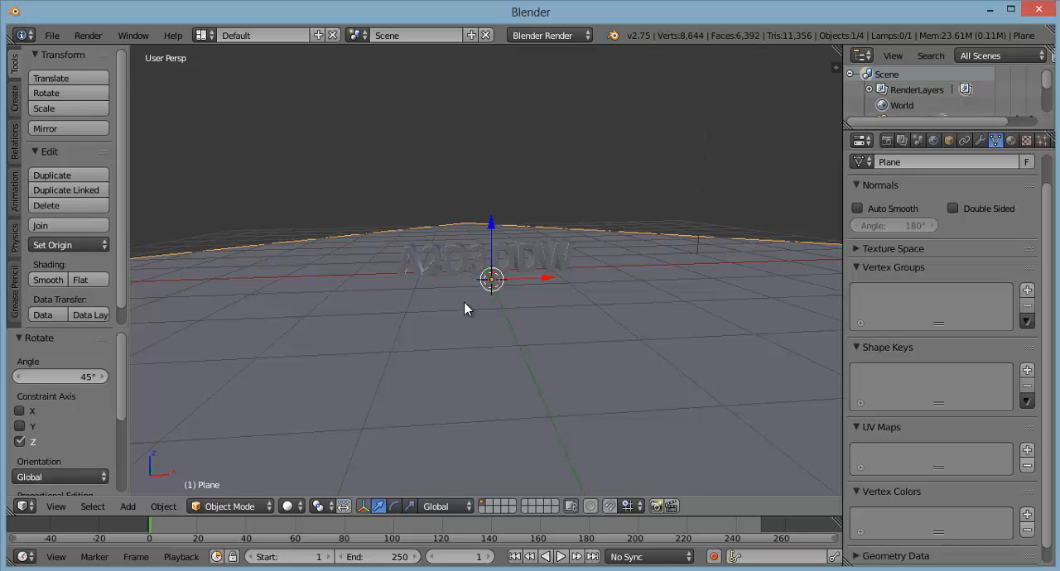
pyautogui.hotkey('shift', 'a')
pyautogui.moveTo(469, 303)
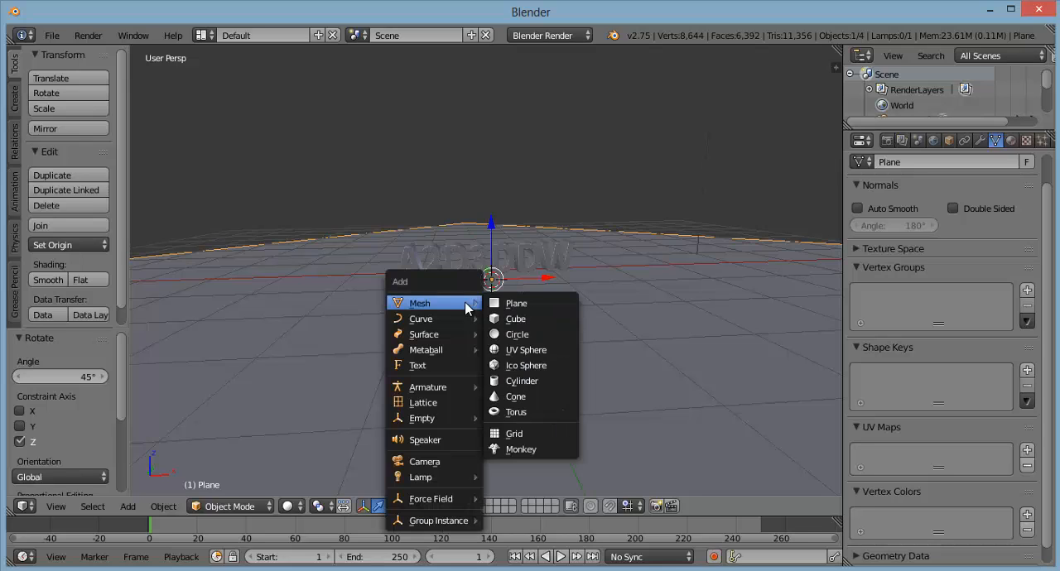
pyautogui.click(522, 305)
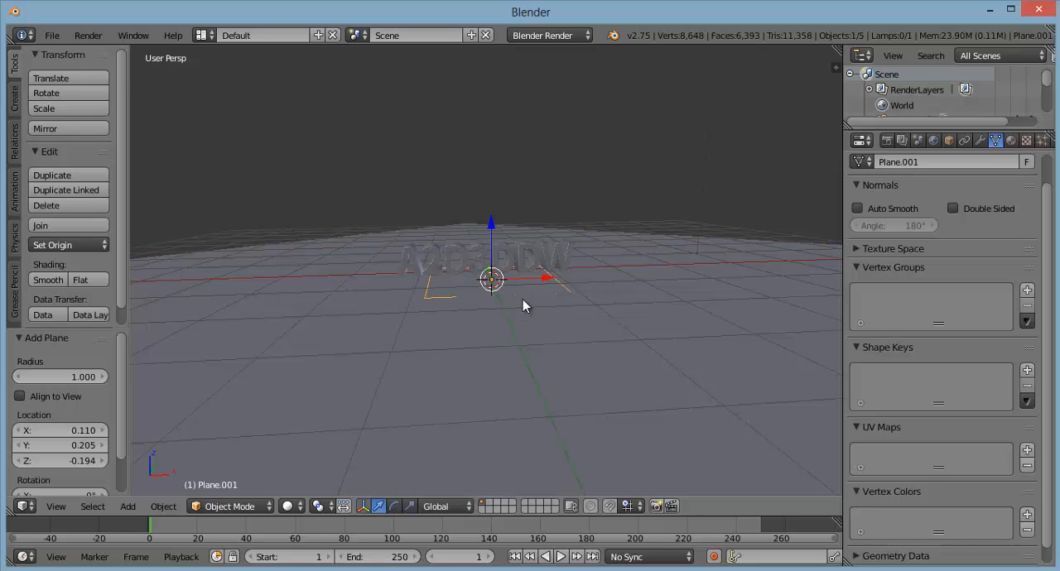
pyautogui.moveTo(493, 223); pyautogui.dragTo(502, 184)
# Step: Try to scale the raised plane by about 0.61 along the global X axis
pyautogui.moveTo(469, 294); pyautogui.dragTo(491, 250, button='middle')
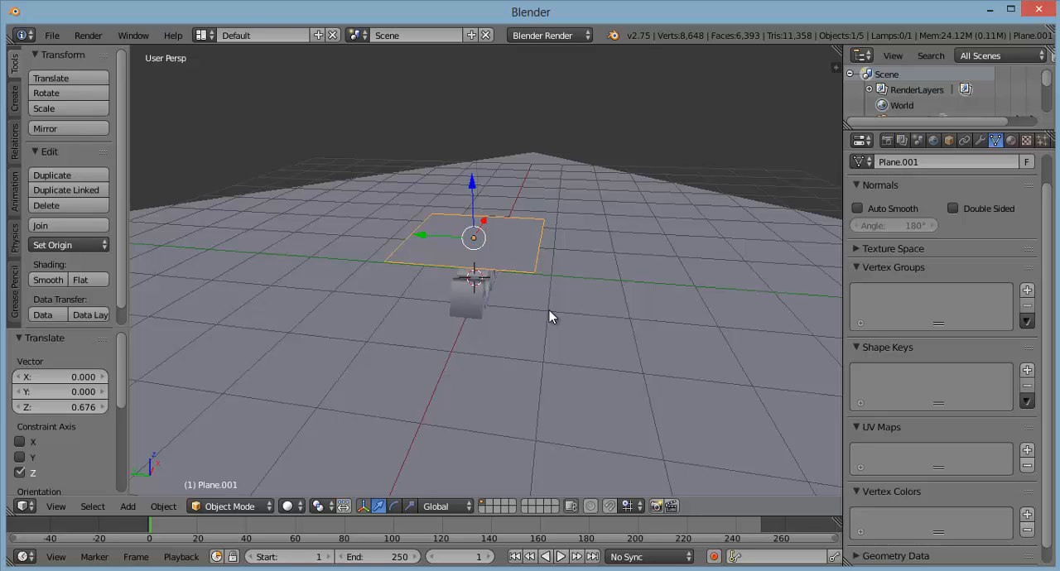
pyautogui.press('s')
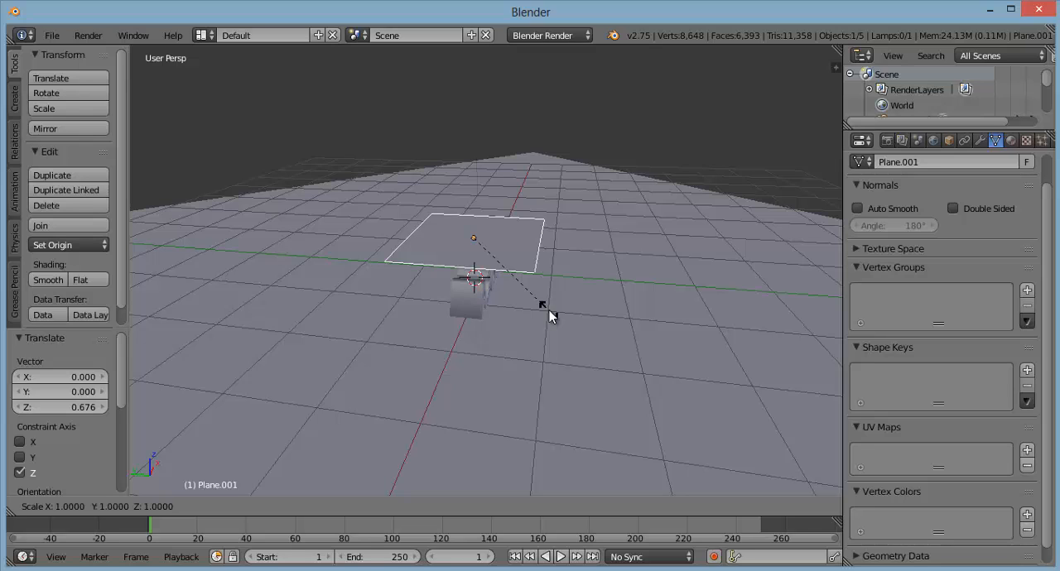
pyautogui.press('x')
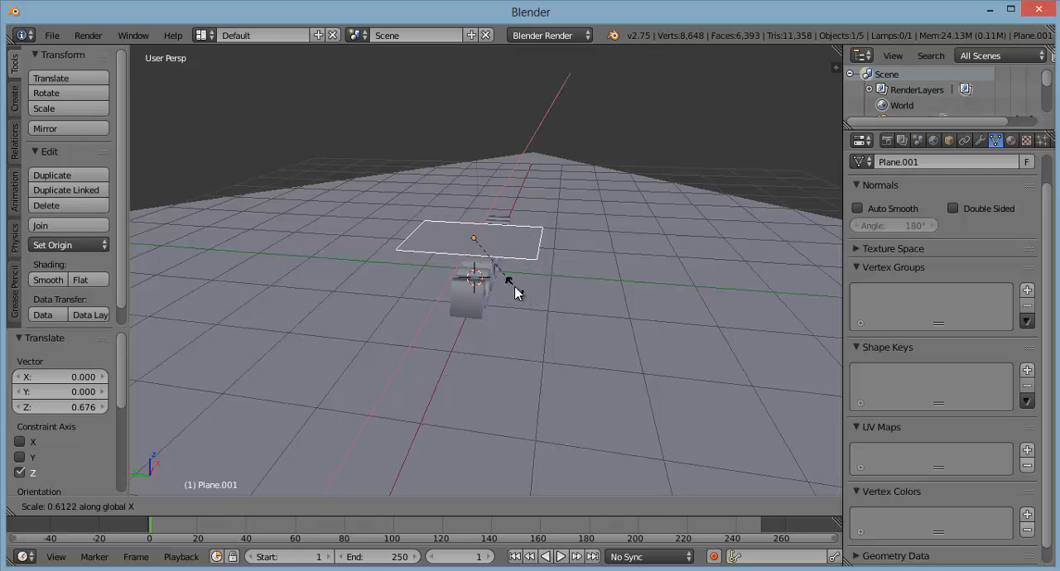
pyautogui.click(513, 291)
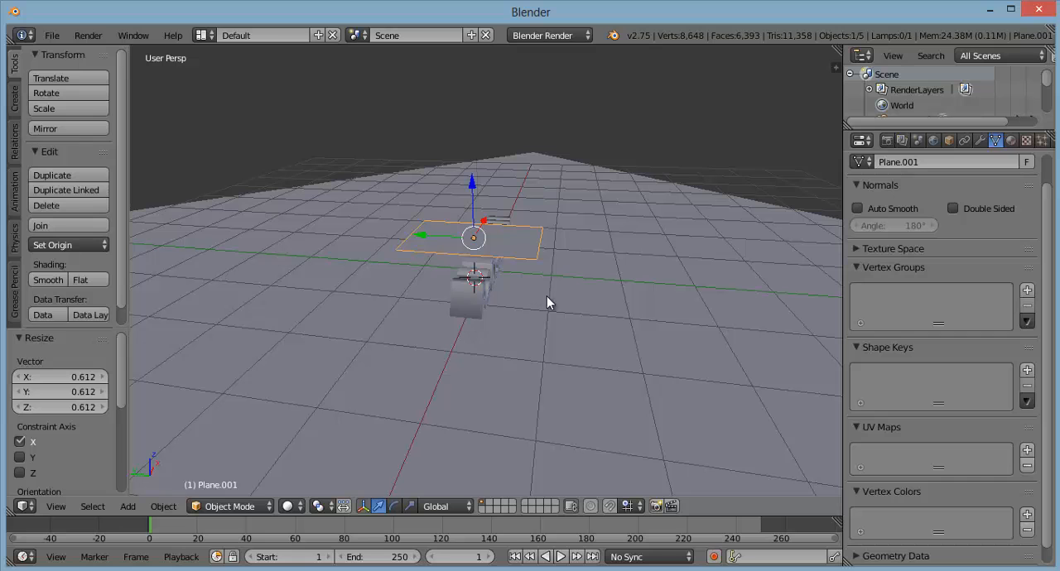
pyautogui.moveTo(557, 304); pyautogui.dragTo(427, 317, button='middle')
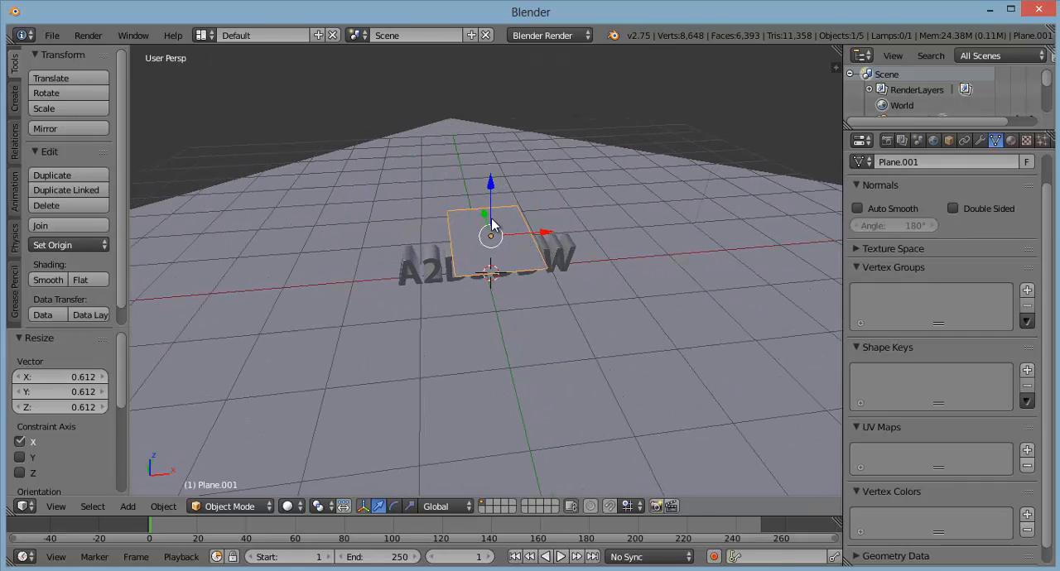
pyautogui.hotkey('ctrl', 'z')
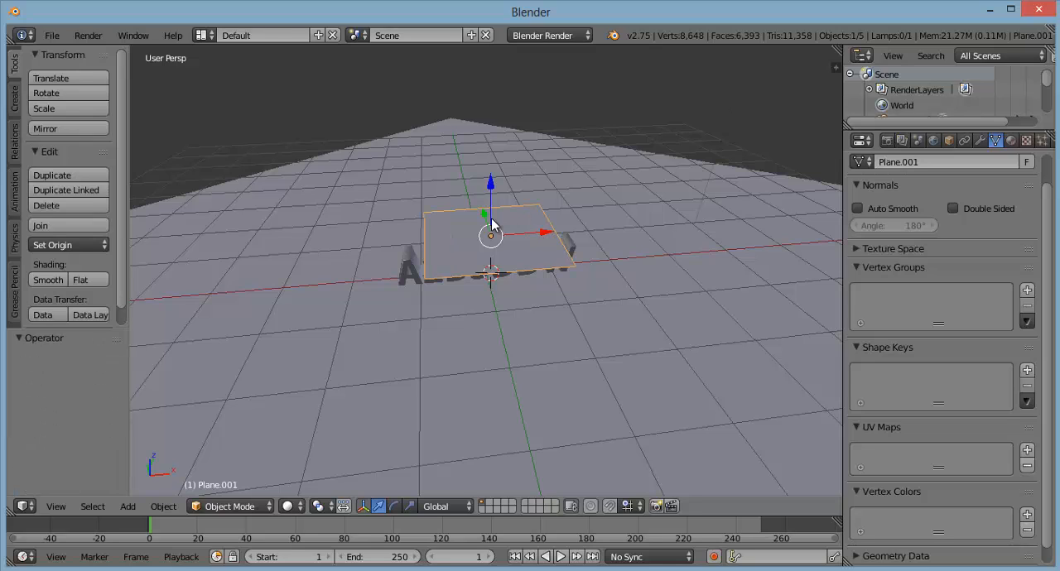
# Step: Scale the raised plane by about 0.49 along global Y and by about 1.57 along global X
pyautogui.press('s')
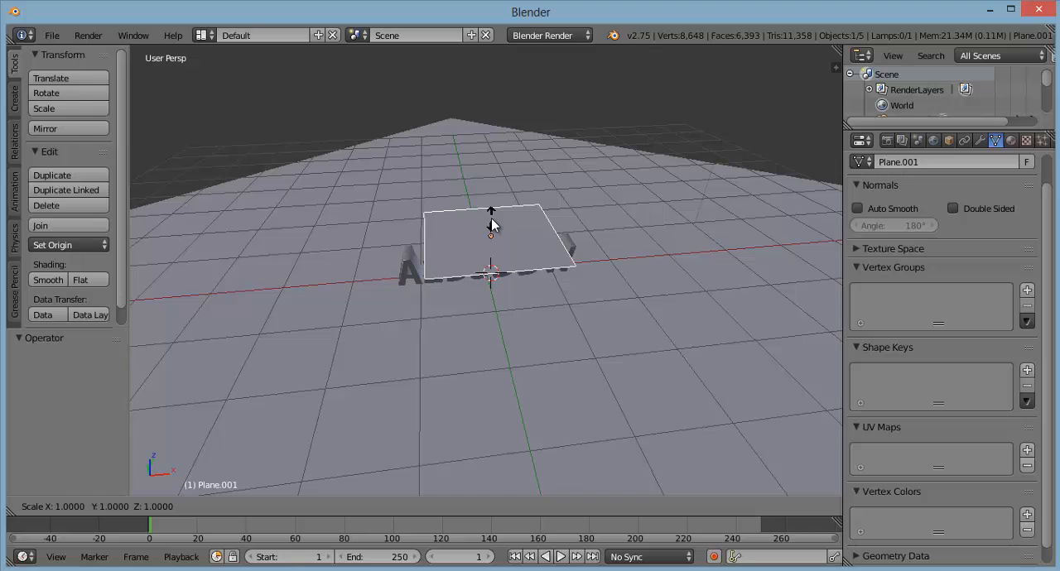
pyautogui.click(491, 224)
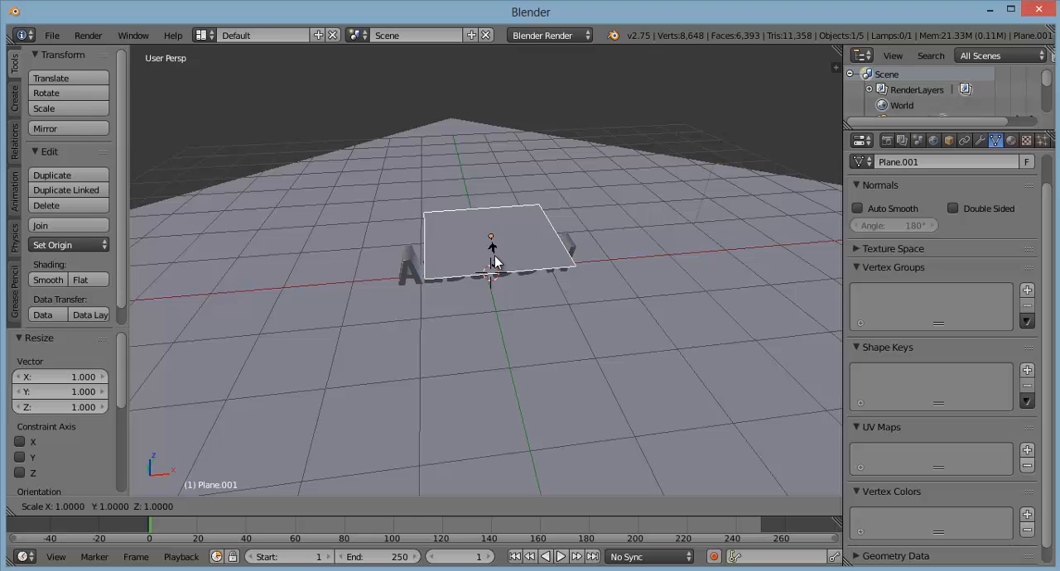
pyautogui.press('y')
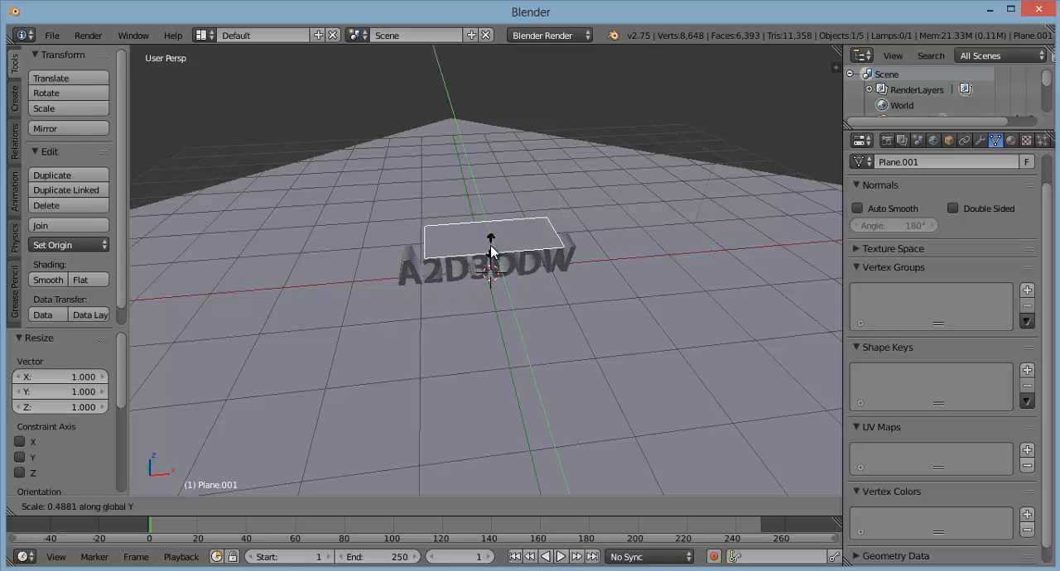
pyautogui.click(491, 251)
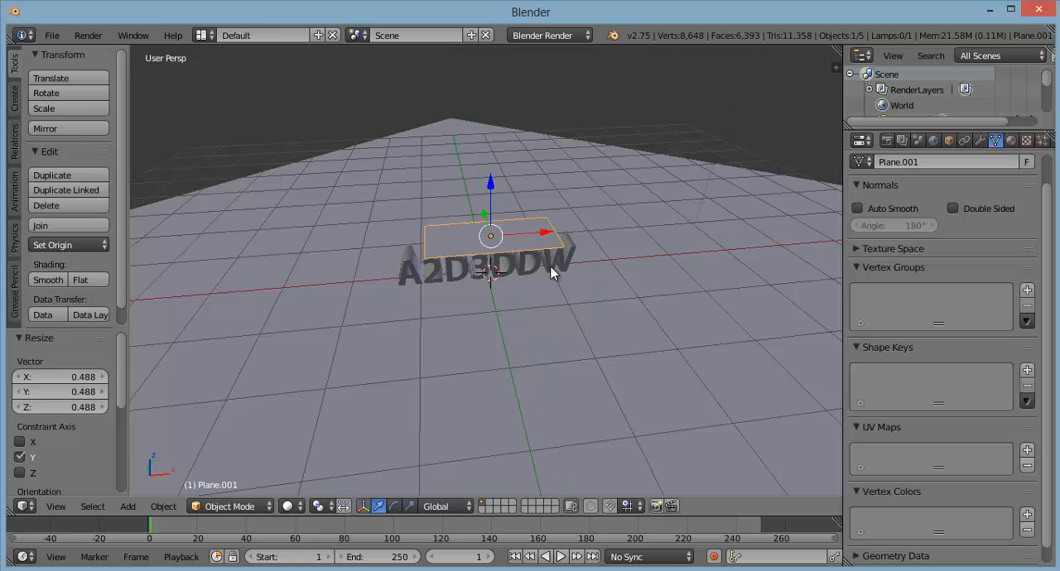
pyautogui.moveTo(550, 267); pyautogui.dragTo(503, 246, button='middle')
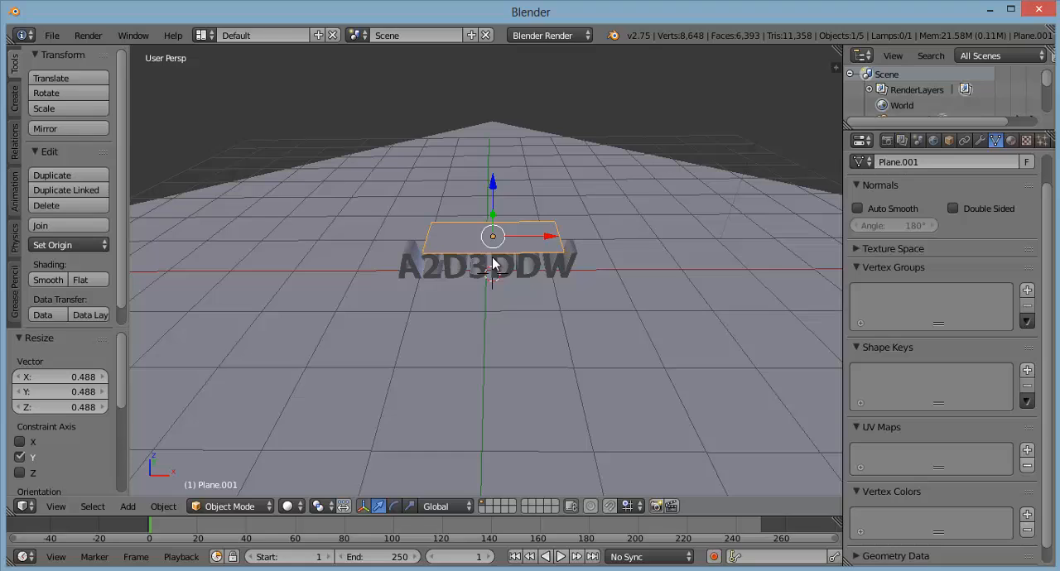
pyautogui.press('s')
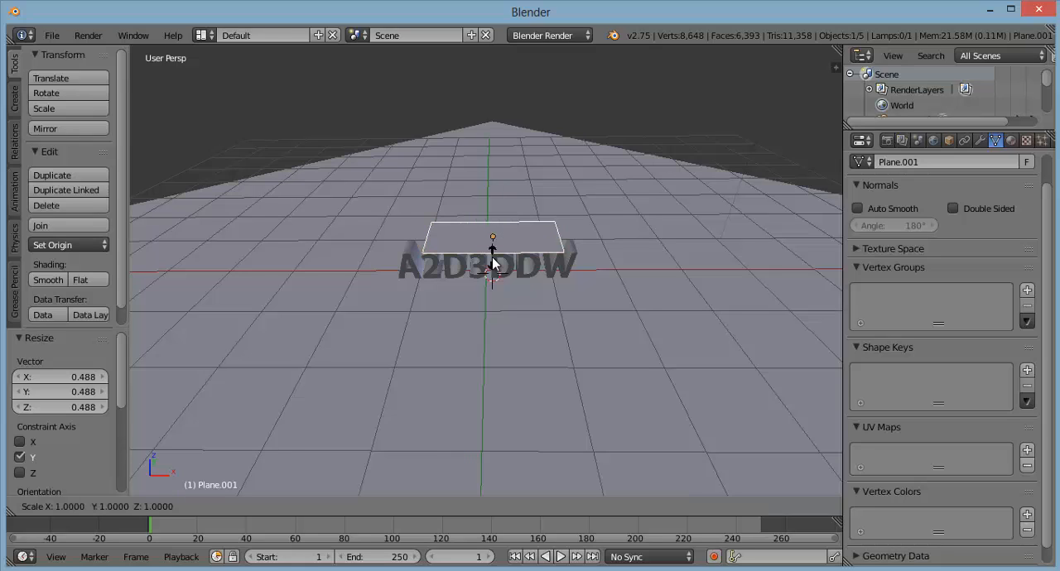
pyautogui.press('x')
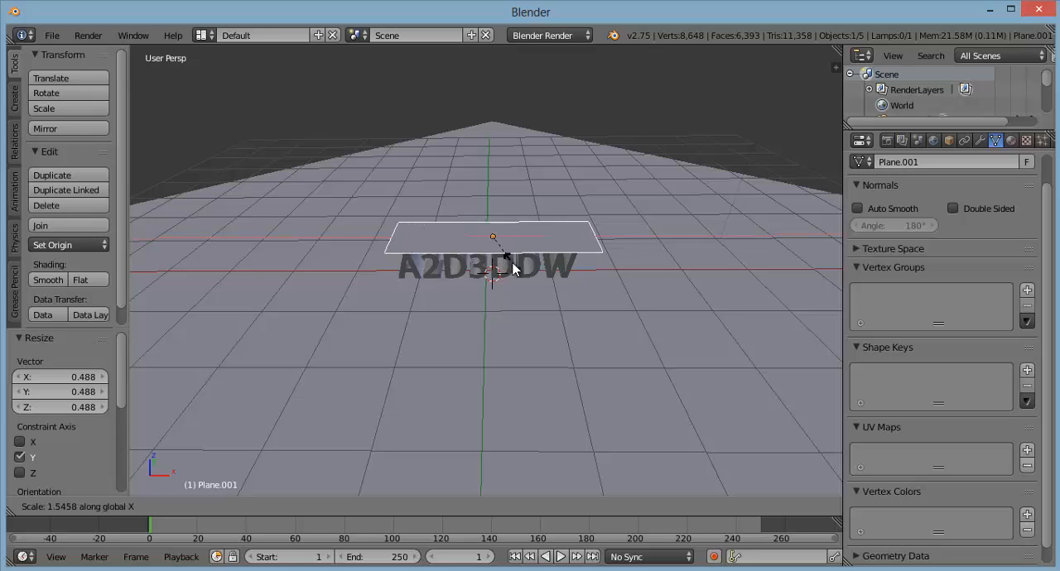
pyautogui.click(518, 270)
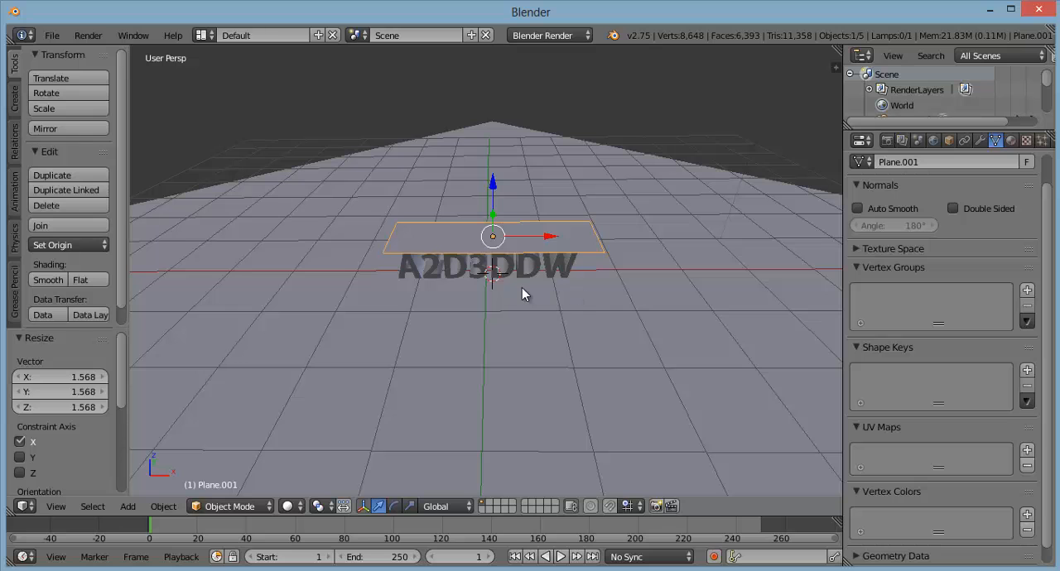
# Step: Raise the plane above the text by another 0.43 or so along Z and shift it about -0.74 along Y
pyautogui.moveTo(518, 291); pyautogui.dragTo(473, 189, button='middle')
pyautogui.moveTo(479, 177); pyautogui.dragTo(479, 156)
pyautogui.moveTo(545, 269); pyautogui.dragTo(583, 289, button='middle')
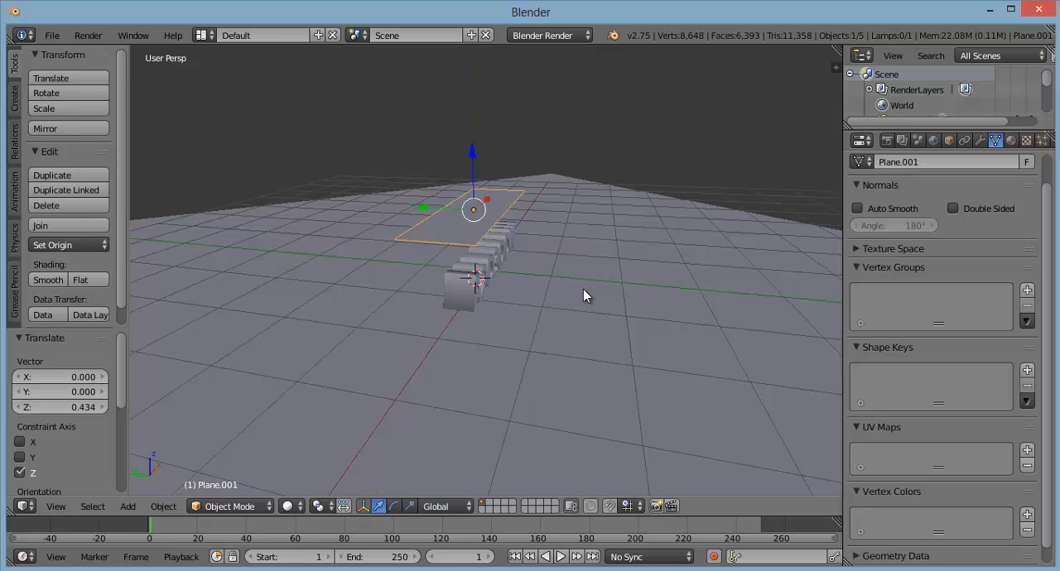
pyautogui.moveTo(425, 212); pyautogui.dragTo(531, 273)
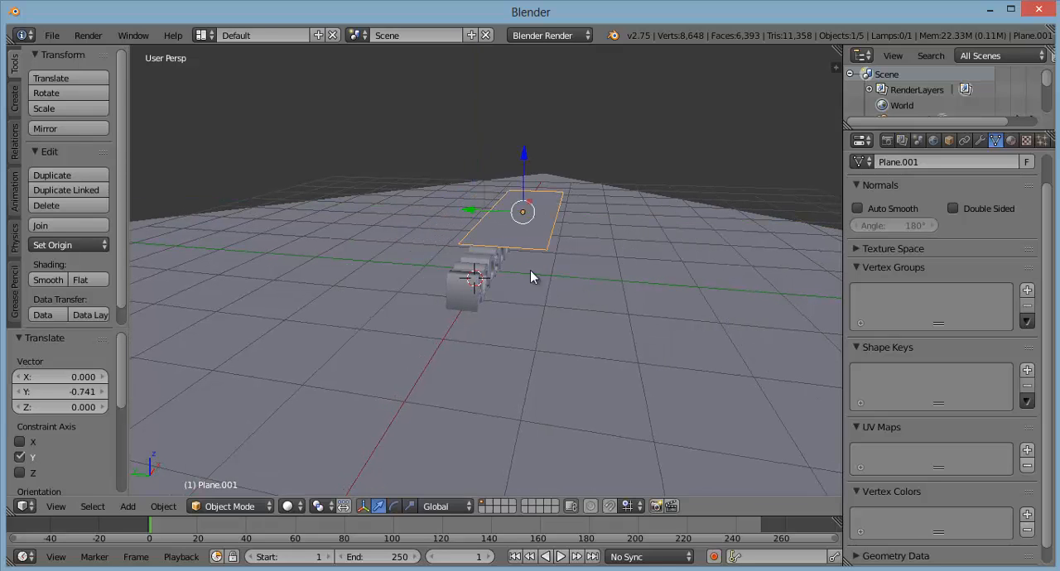
# Step: Rotate the raised plane 45° about the global X axis so it tilts over the text
pyautogui.moveTo(561, 283); pyautogui.dragTo(568, 256, button='middle')
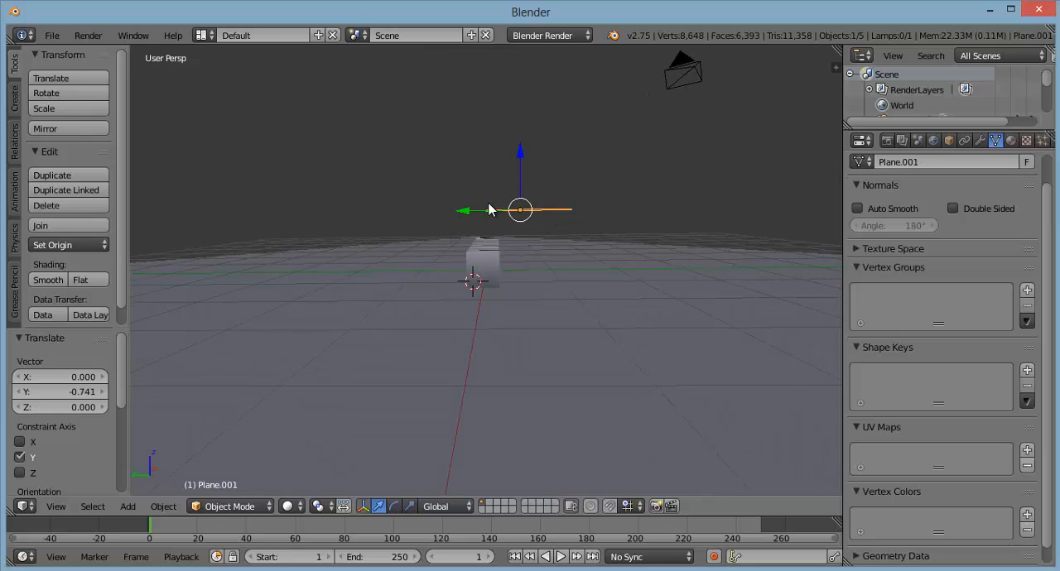
pyautogui.moveTo(560, 244); pyautogui.dragTo(499, 246, button='middle')
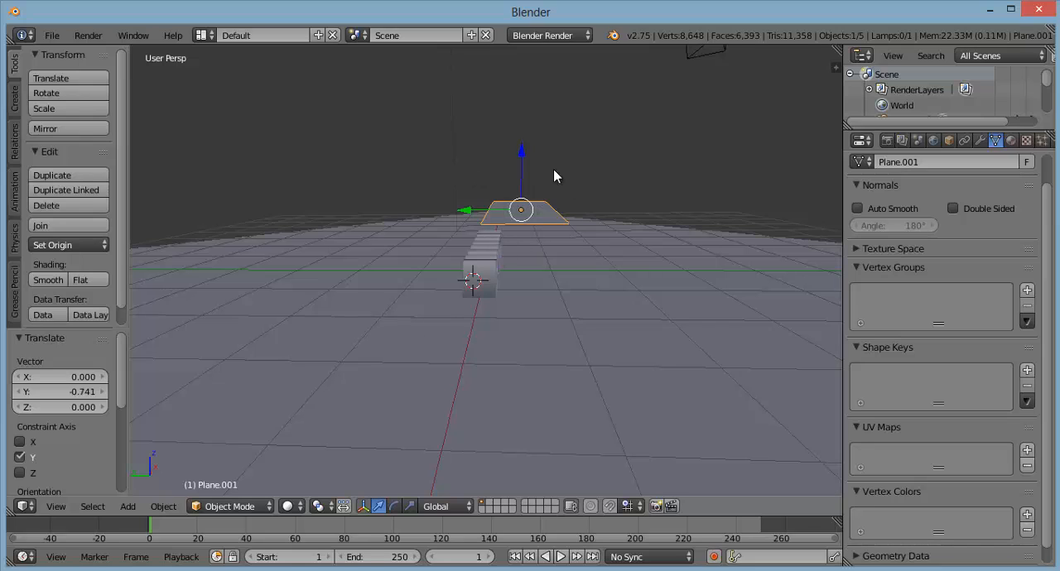
pyautogui.moveTo(551, 280); pyautogui.dragTo(550, 278, button='middle')
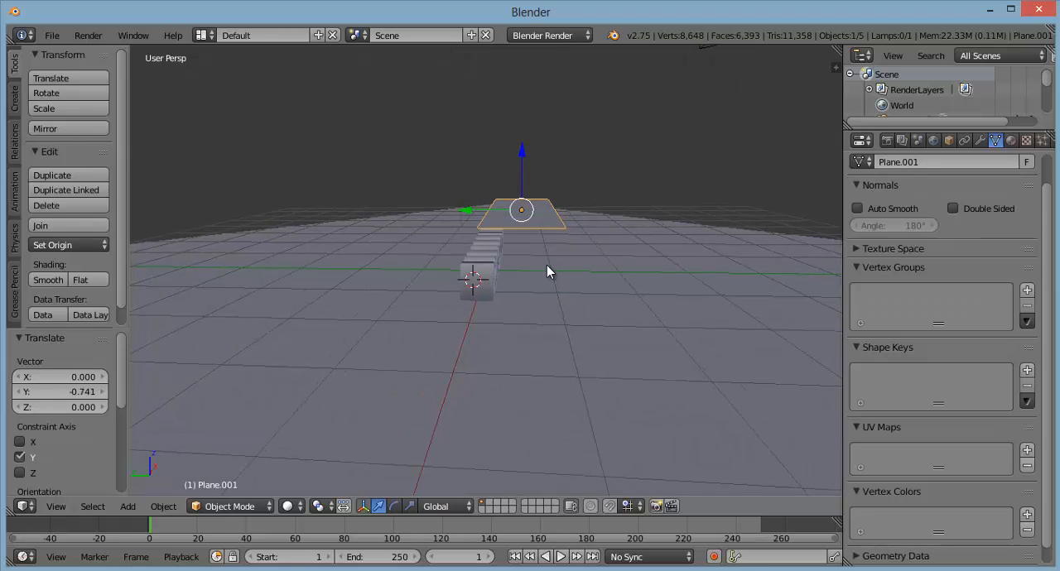
pyautogui.press('r')
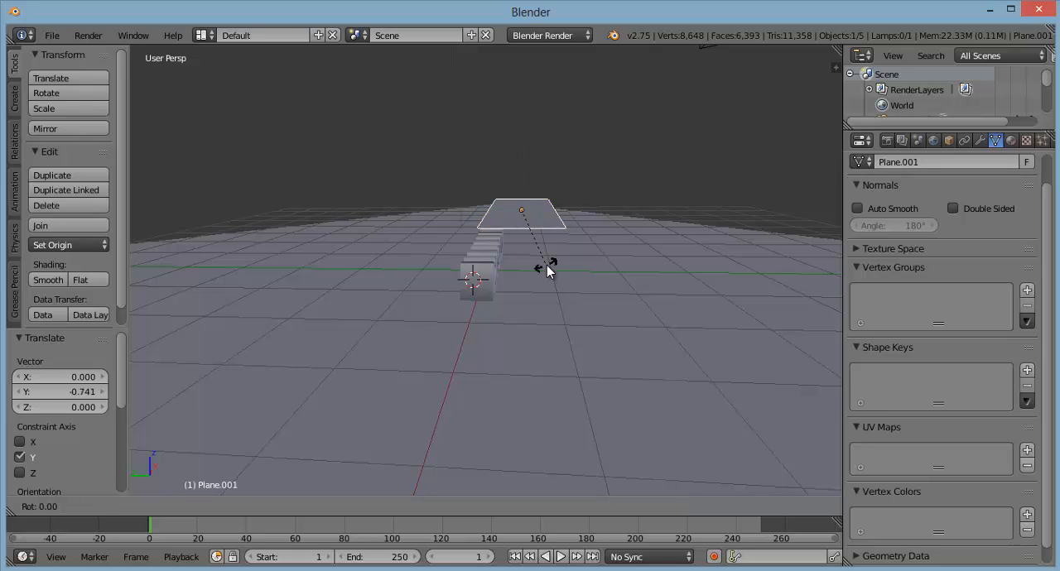
pyautogui.write('x45')
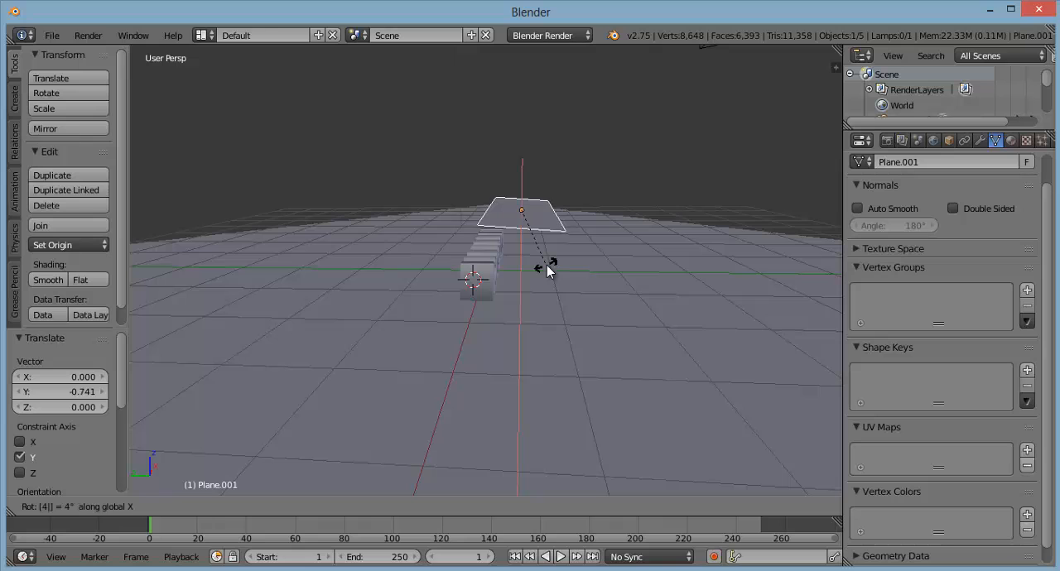
pyautogui.press('Return')
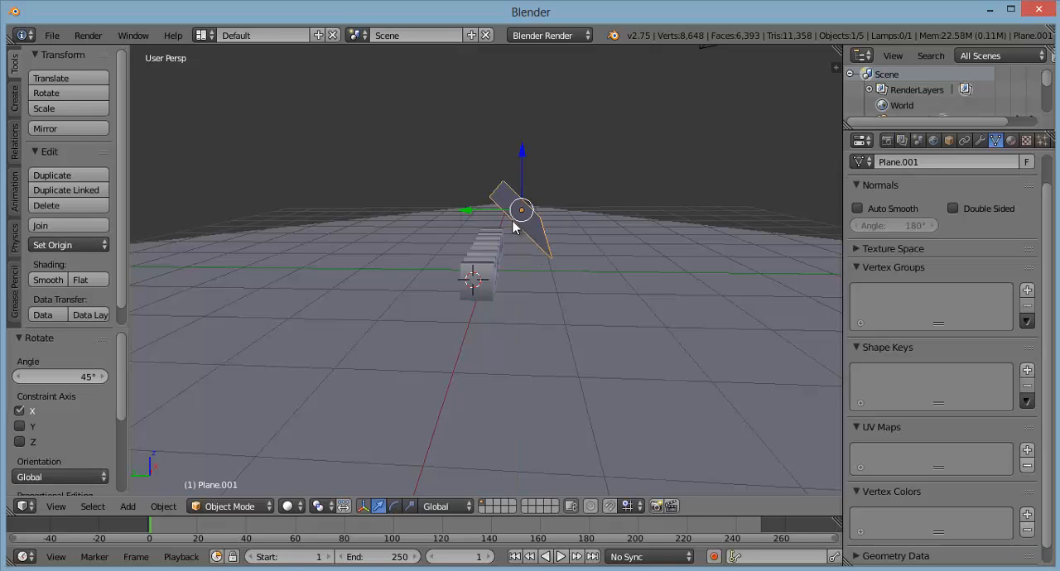
# Step: Move the tilted plane about -0.2 further along global Y and raise it about 0.24 along Z
pyautogui.moveTo(539, 265); pyautogui.dragTo(541, 240, button='middle')
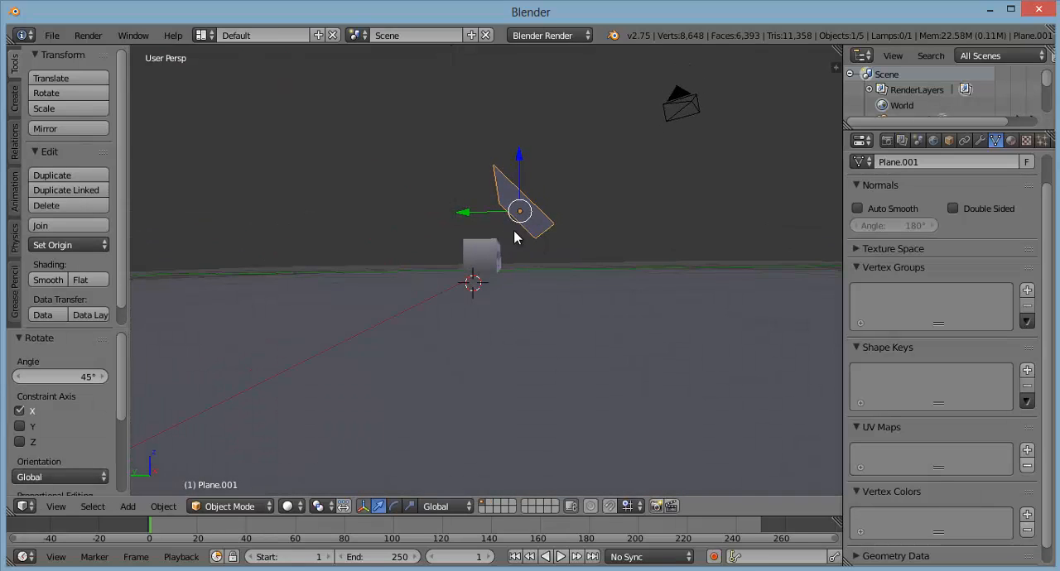
pyautogui.press('g')
pyautogui.press('y')
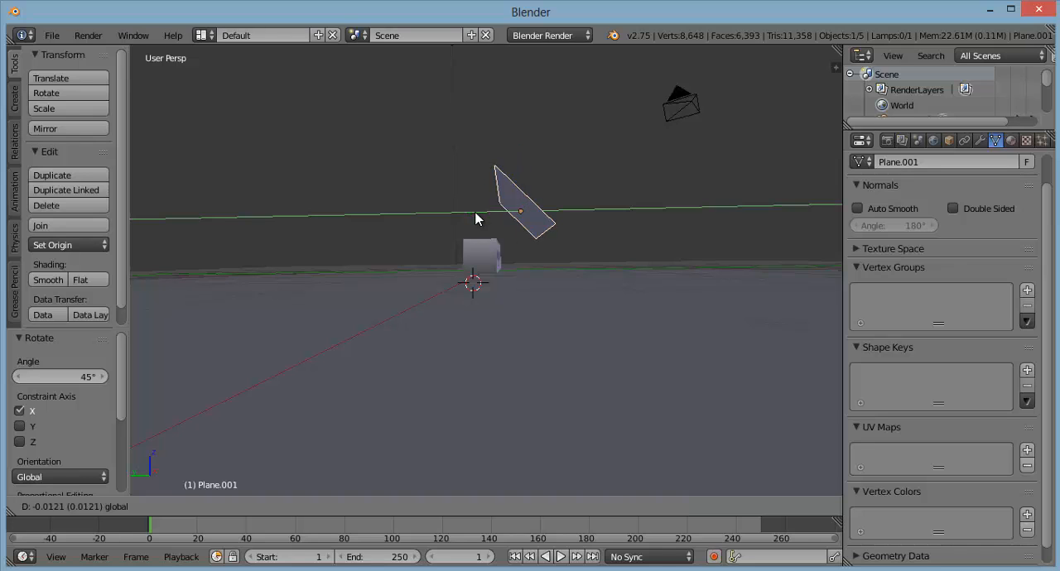
pyautogui.click(486, 218)
pyautogui.moveTo(554, 265); pyautogui.dragTo(527, 221, button='middle')
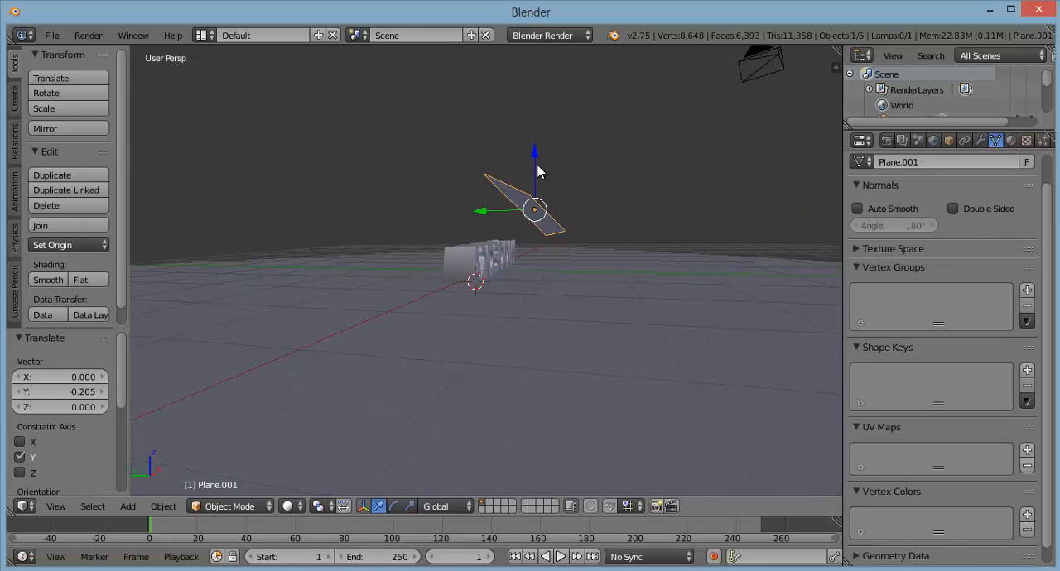
pyautogui.moveTo(536, 159); pyautogui.dragTo(540, 142)
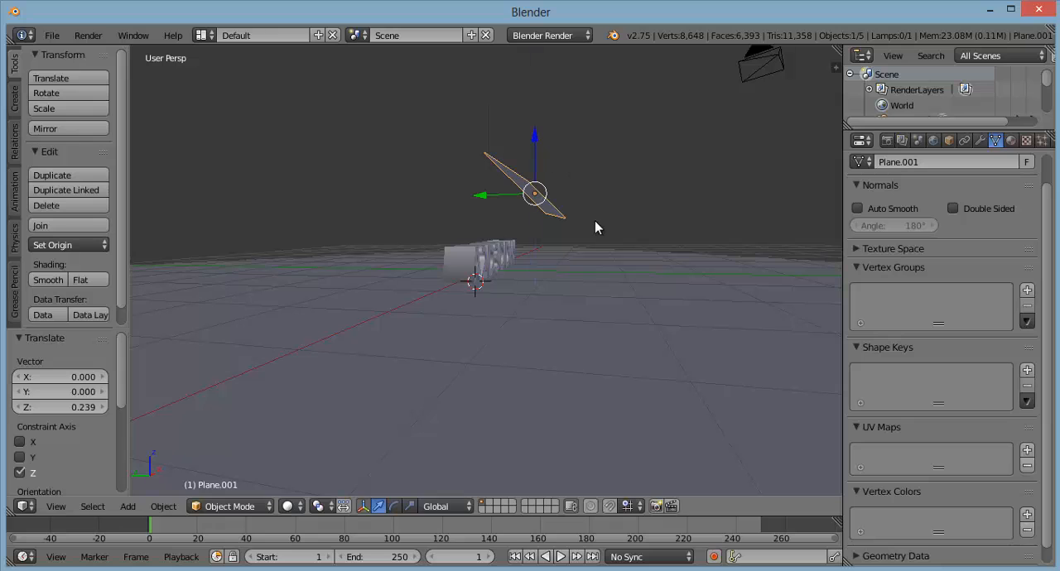
# Step: Add a third mesh plane at the 3D cursor and raise it about 0.58 along the global Z axis
pyautogui.moveTo(607, 260); pyautogui.dragTo(442, 279, button='middle')
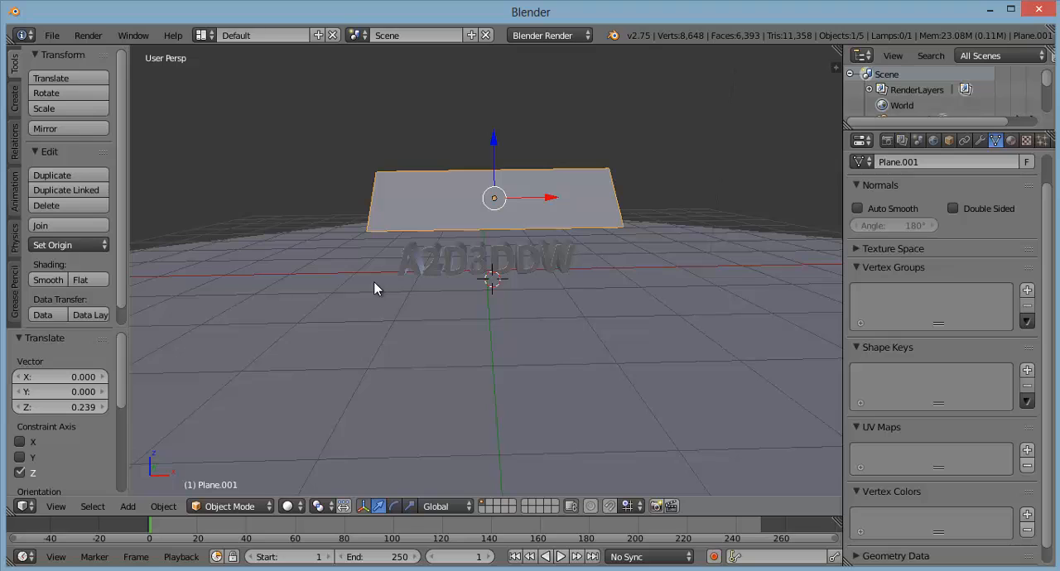
pyautogui.hotkey('shift', 'a')
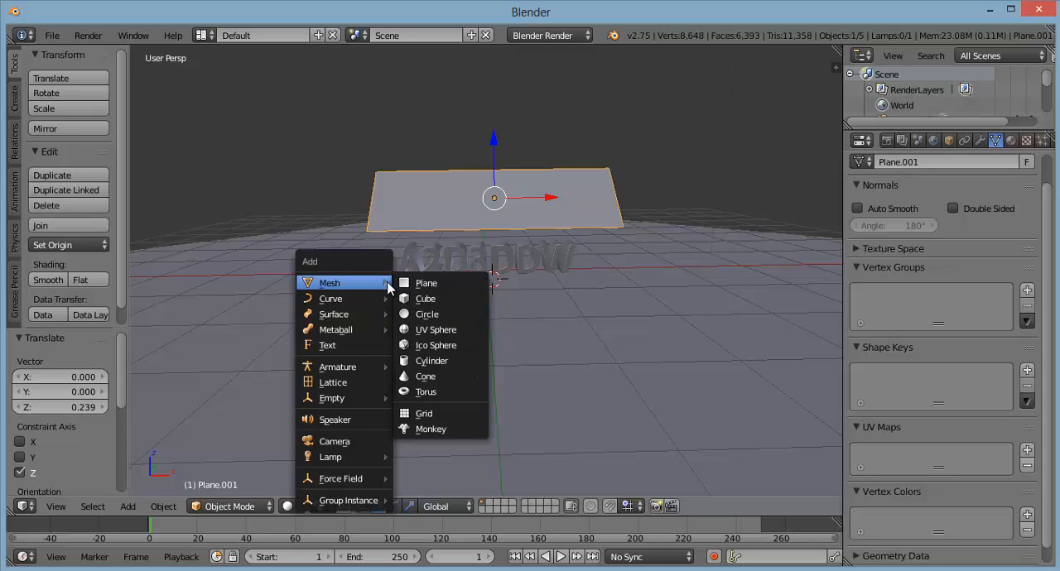
pyautogui.click(425, 283)
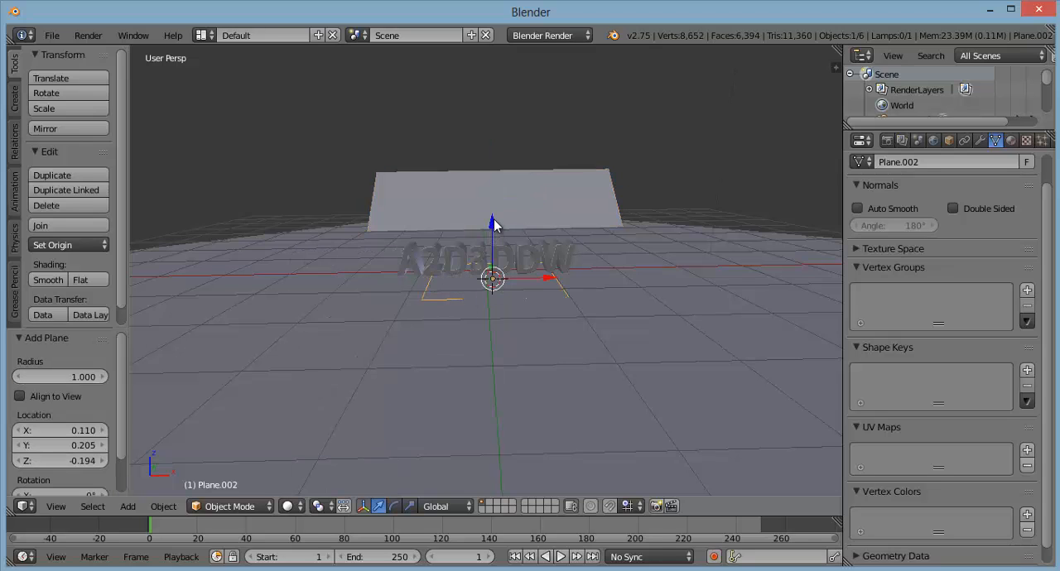
pyautogui.moveTo(494, 224); pyautogui.dragTo(496, 192)
# Step: Move the third plane beside the text, about -3.33 along global X and -0.82 along global Y
pyautogui.press('g')
pyautogui.press('x')
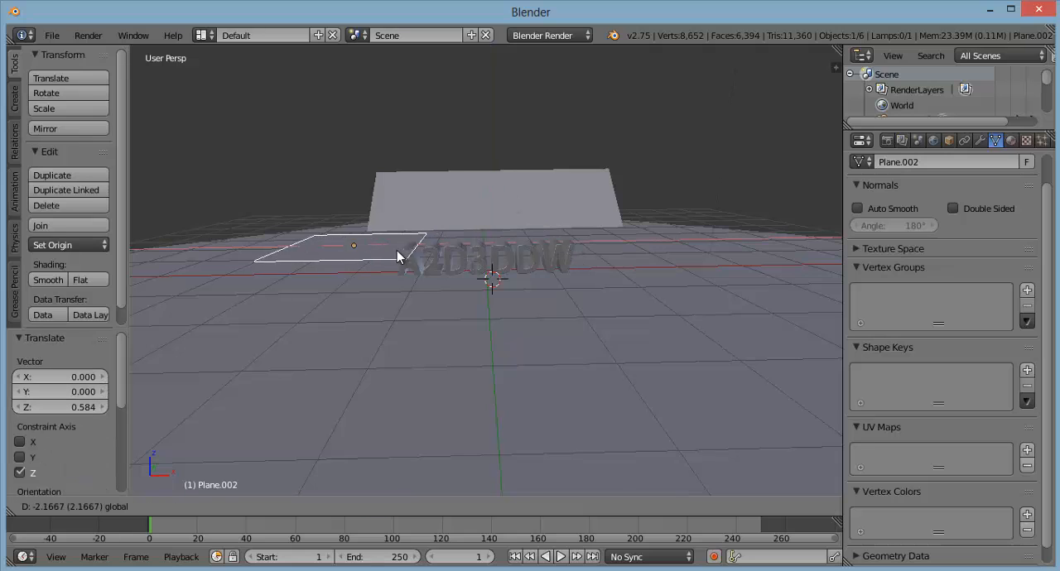
pyautogui.click(334, 254)
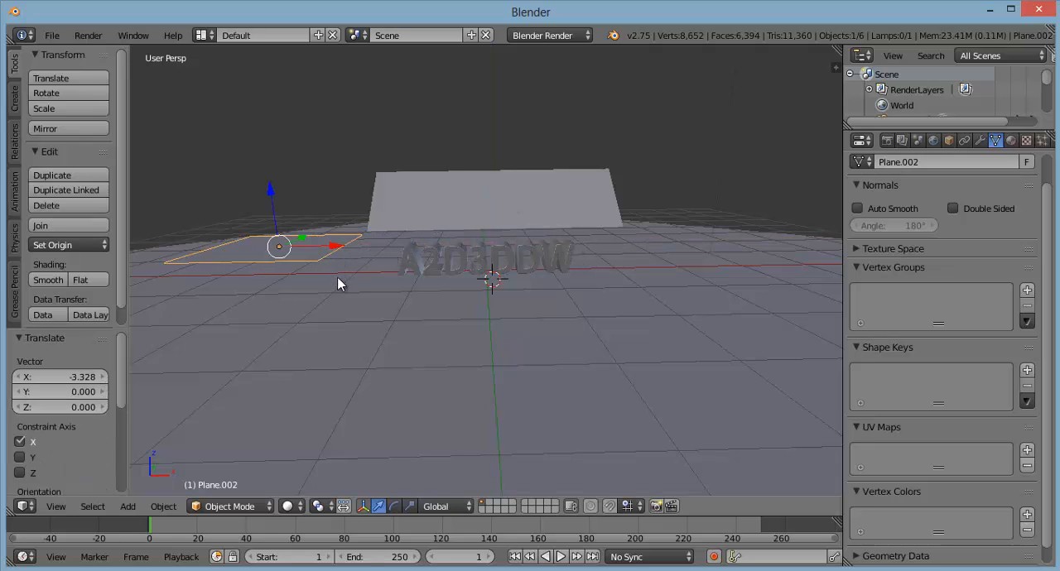
pyautogui.moveTo(350, 297); pyautogui.dragTo(446, 318, button='middle')
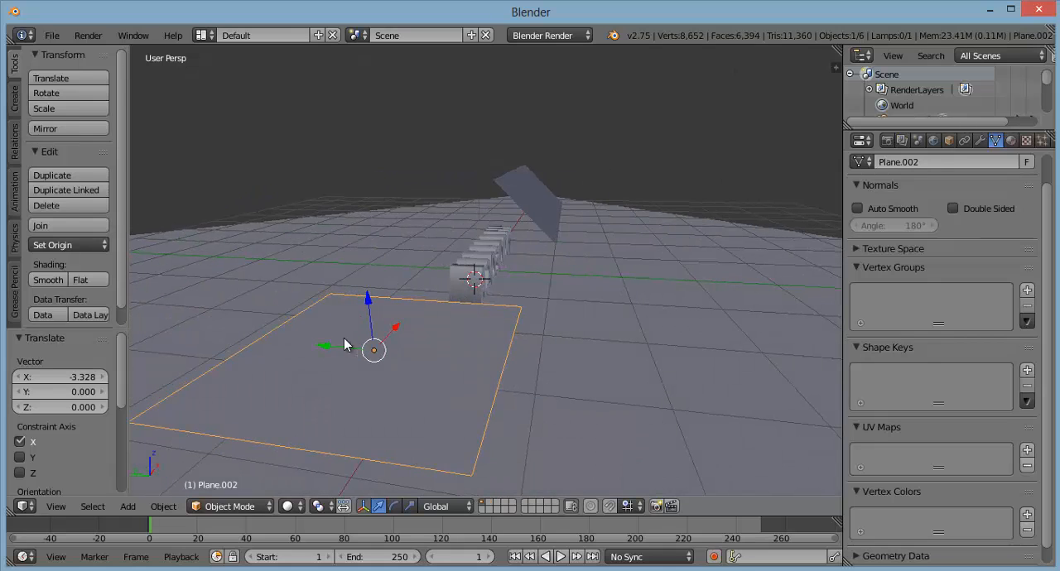
pyautogui.press('g')
pyautogui.press('x')
pyautogui.press('y')
pyautogui.click(509, 387)
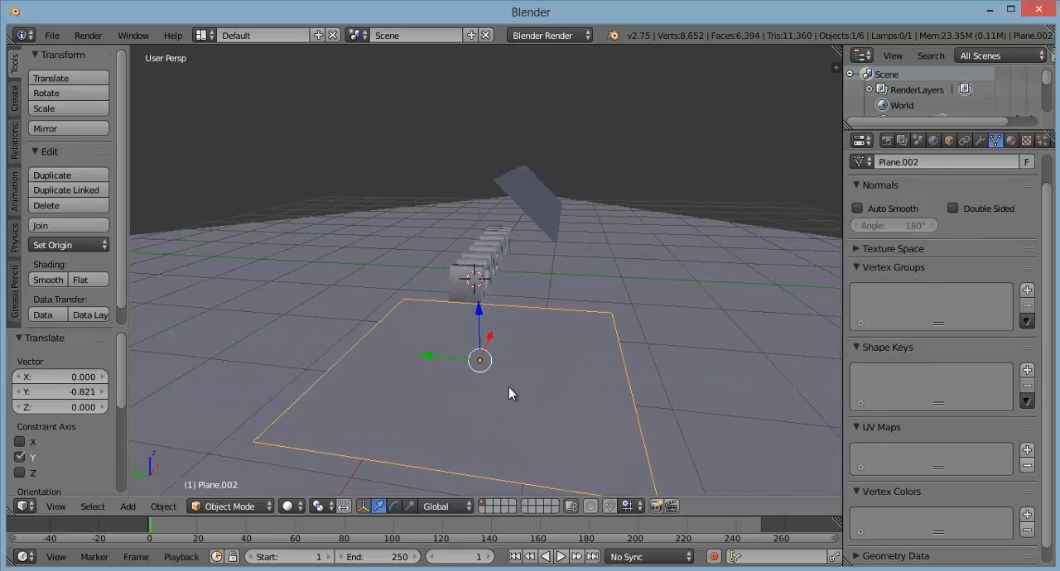
# Step: Scale the plane beside the text down to about 0.387 and raise it about 0.155 along global Z
pyautogui.press('s')
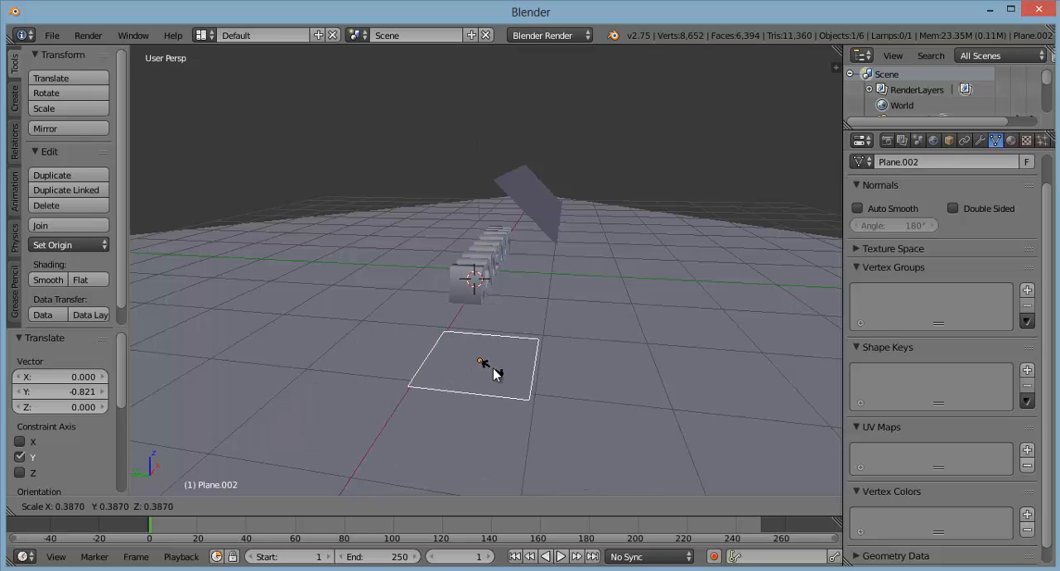
pyautogui.click(491, 367)
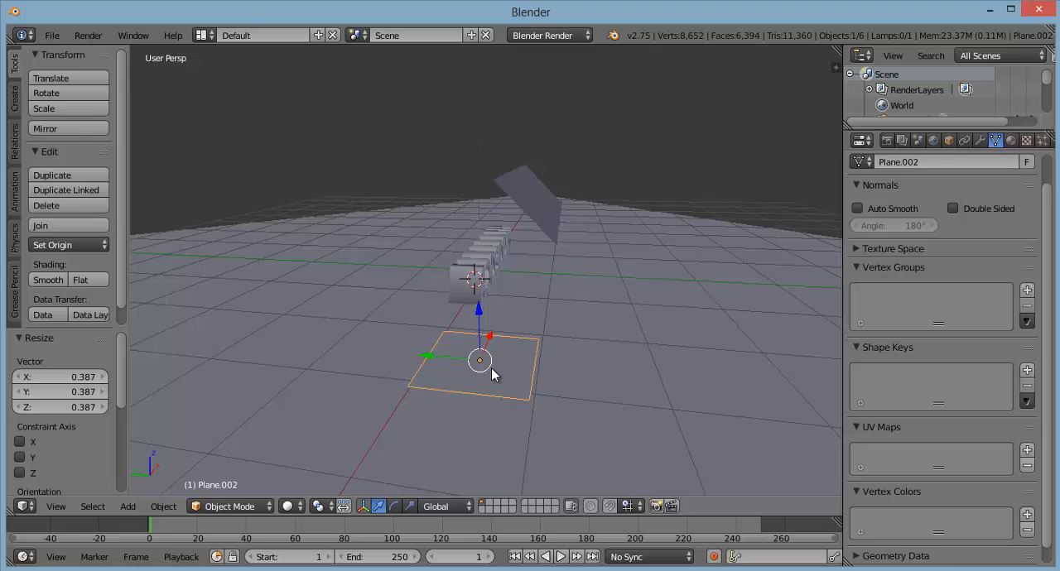
pyautogui.press('g')
pyautogui.press('z')
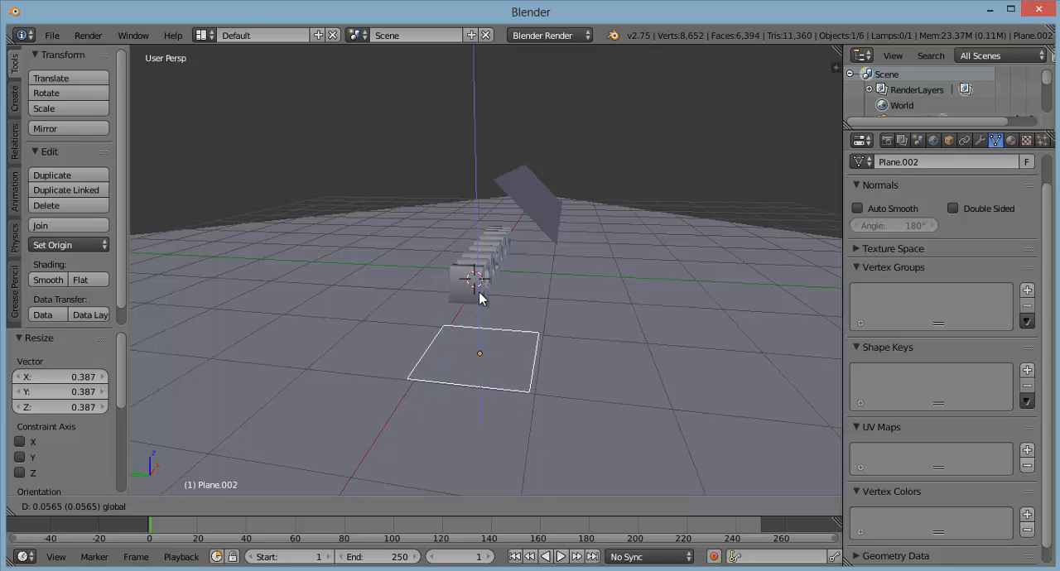
pyautogui.click(480, 291)
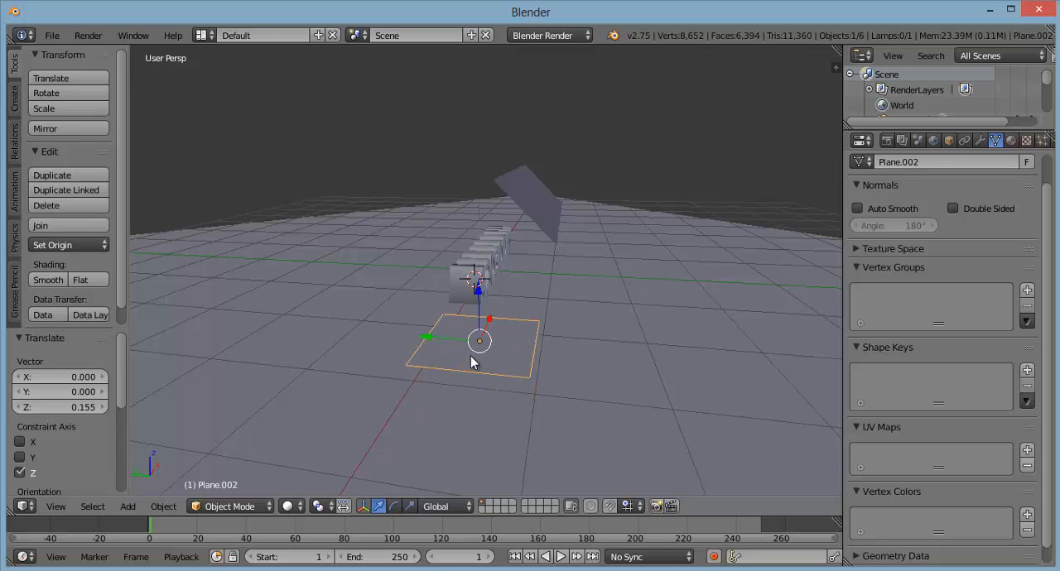
# Step: Stretch the small plane by about 2.29 along global Y and raise it about 0.126 along Z
pyautogui.press('s')
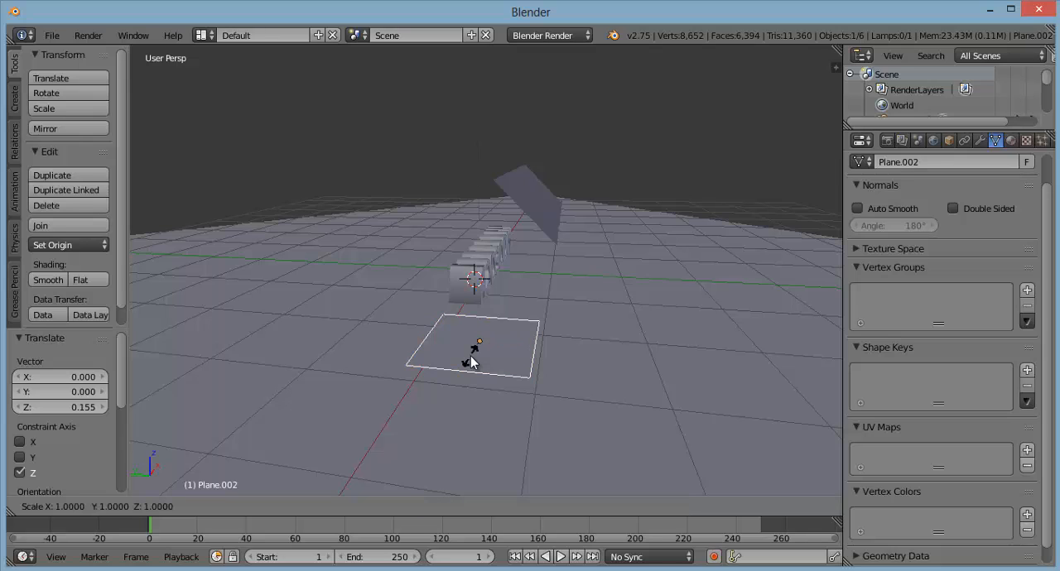
pyautogui.press('y')
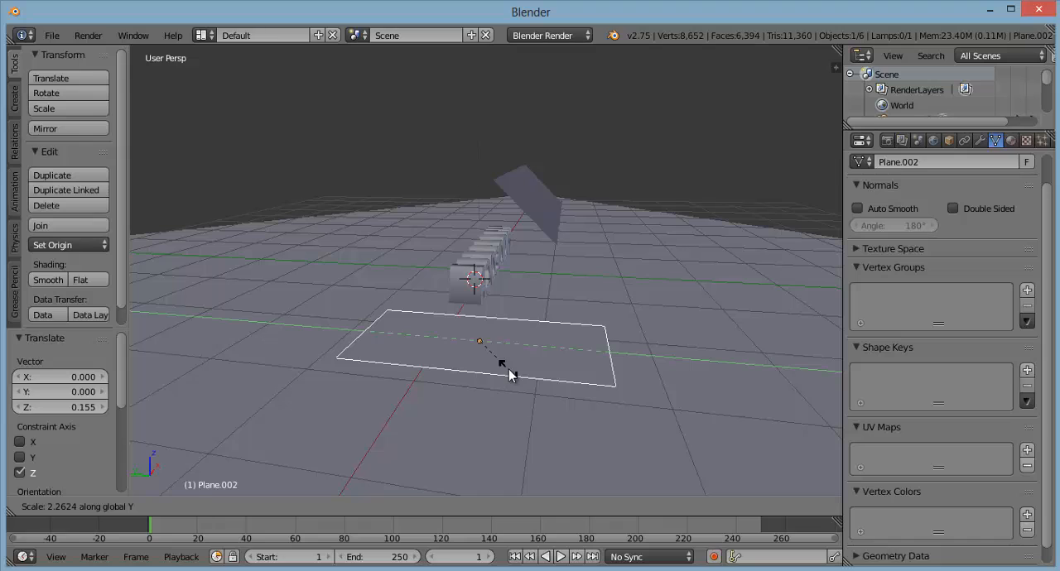
pyautogui.click(509, 369)
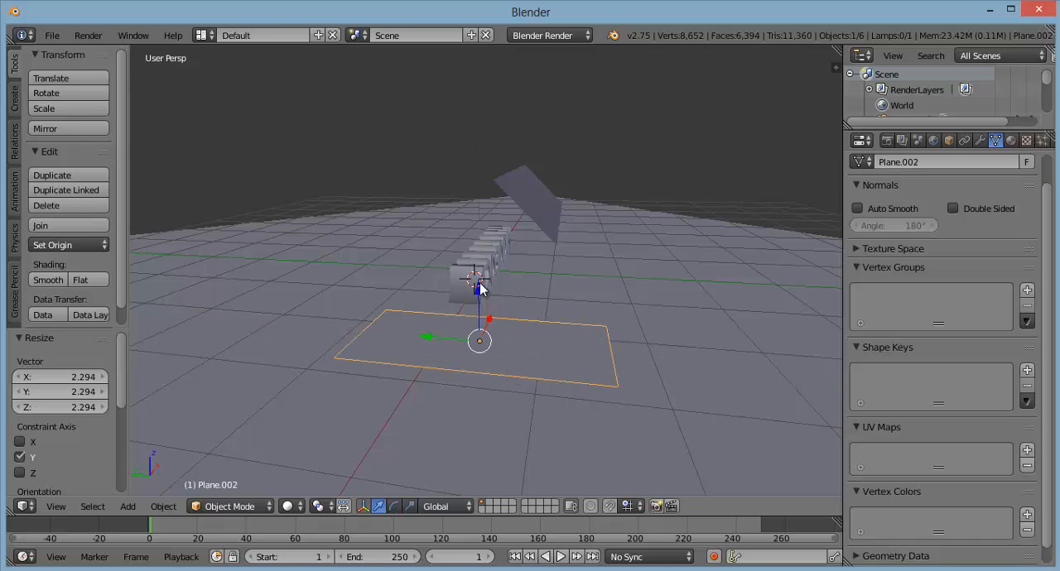
pyautogui.moveTo(478, 288); pyautogui.dragTo(484, 278)
# Step: Rotate the side plane -45° about the global Y axis
pyautogui.moveTo(662, 337); pyautogui.dragTo(552, 321, button='middle')
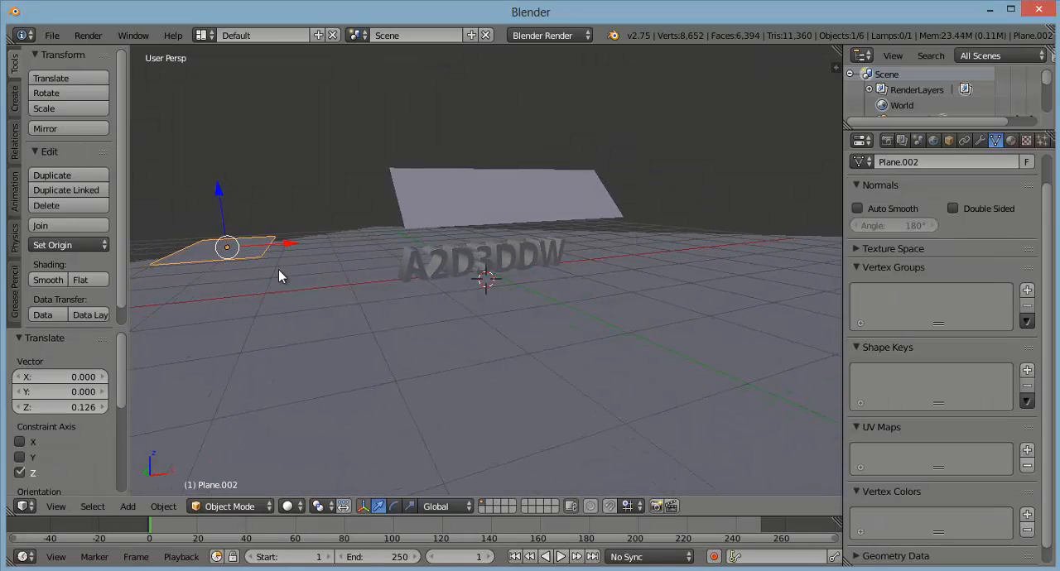
pyautogui.press('r')
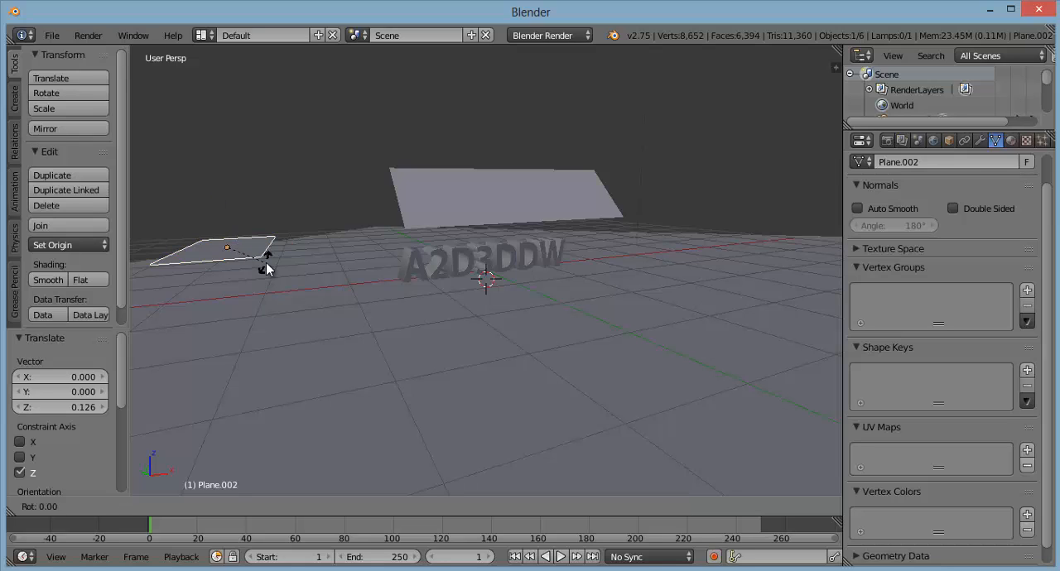
pyautogui.press('y')
pyautogui.write('-45')
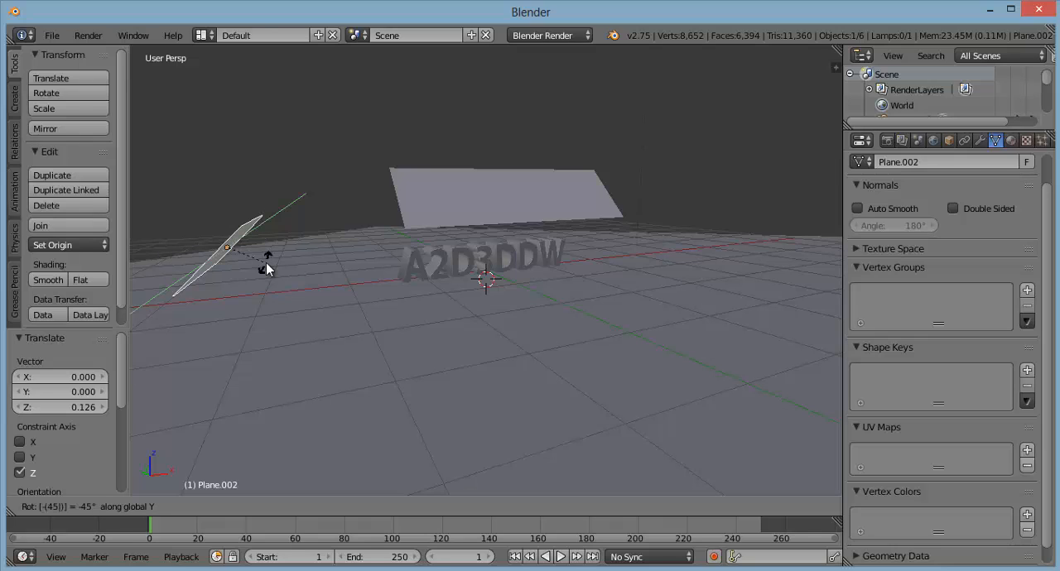
pyautogui.press('Return')
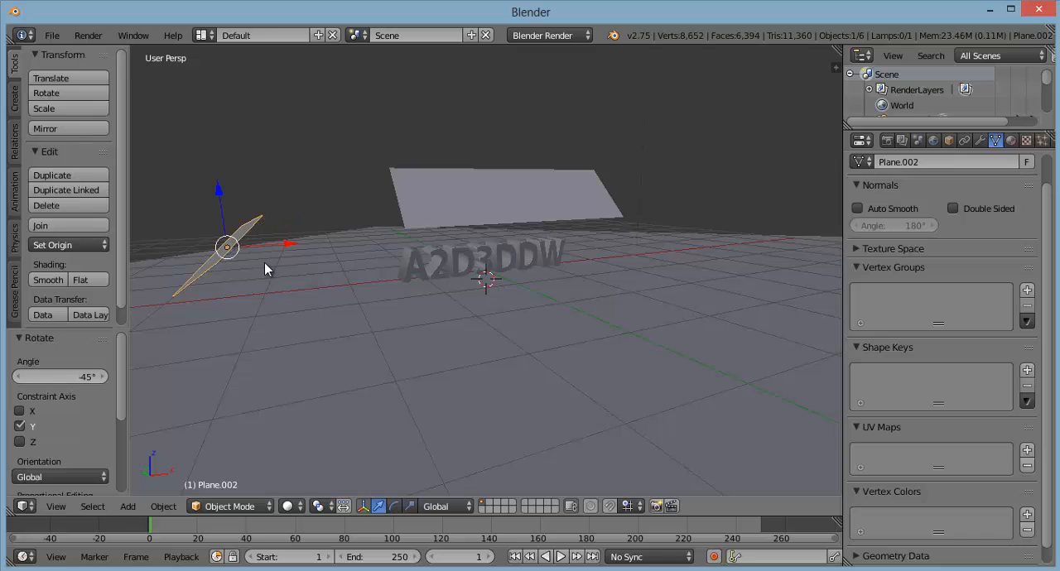
# Step: Move the tilted side plane about 0.94 along global X and about -0.15 along global Y
pyautogui.press('g')
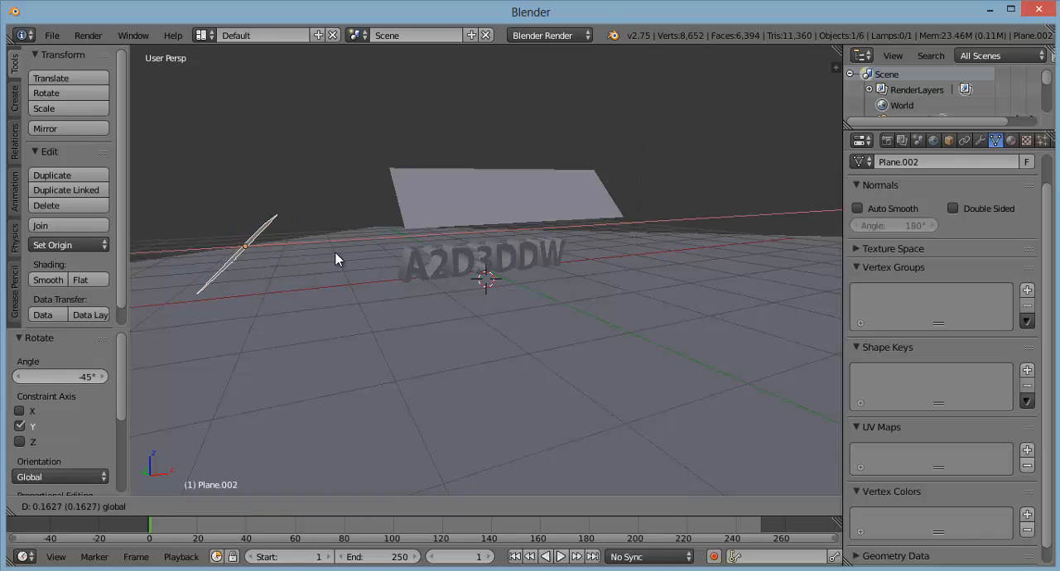
pyautogui.click(389, 268)
pyautogui.moveTo(444, 317); pyautogui.dragTo(542, 363, button='middle')
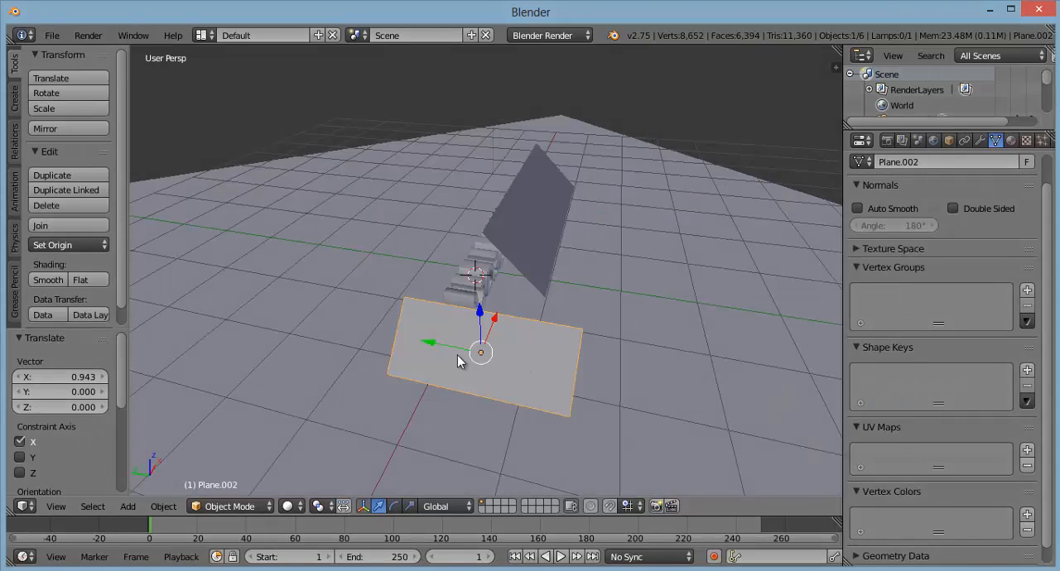
pyautogui.press('g')
pyautogui.press('y')
pyautogui.click(627, 387)
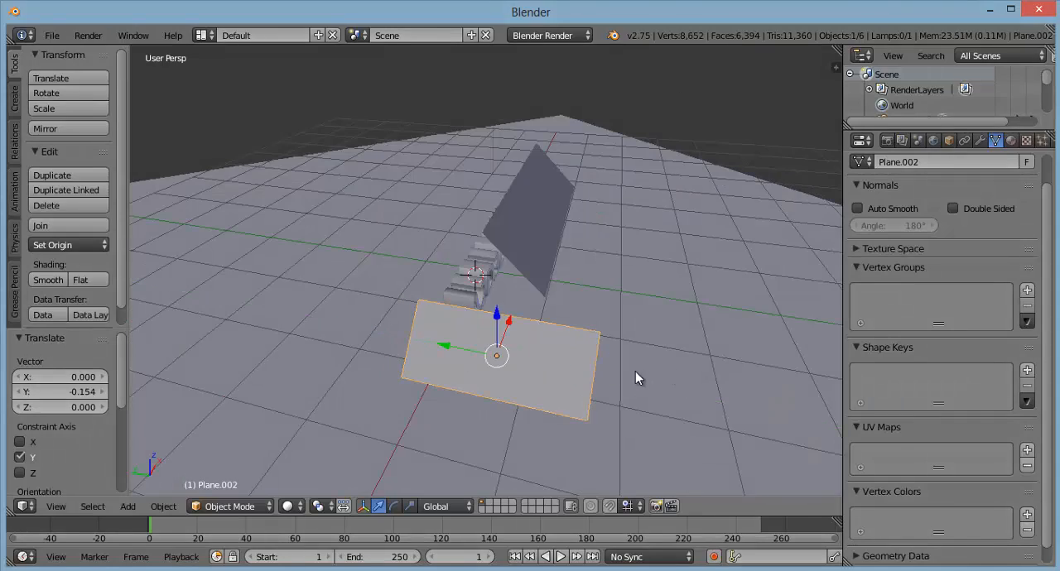
# Step: Add a fourth mesh plane at the 3D cursor and move it about 3.2 along X and 0.3 up along Z
pyautogui.moveTo(635, 378); pyautogui.dragTo(535, 322, button='middle')
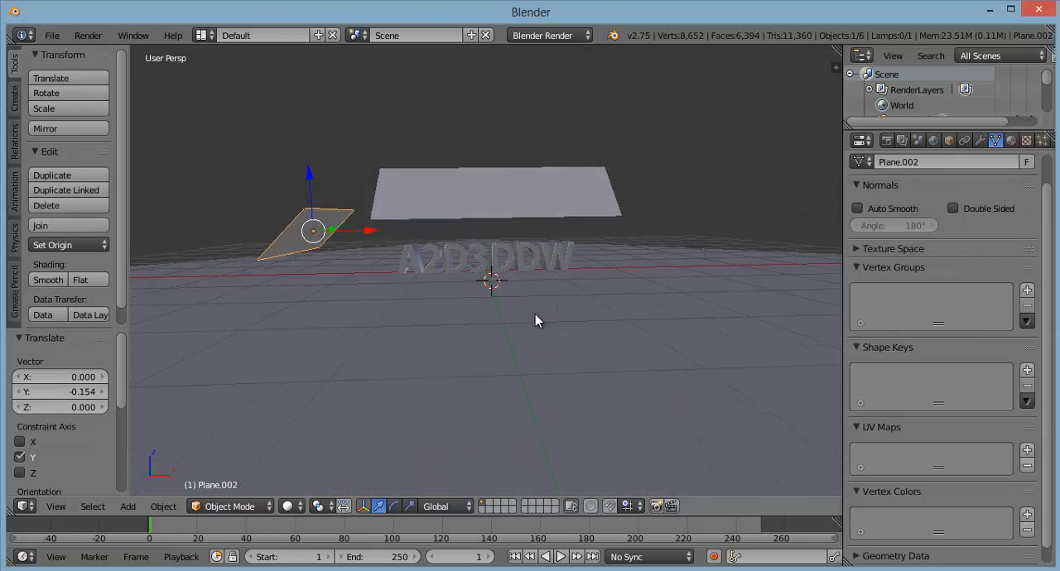
pyautogui.hotkey('shift', 'a')
pyautogui.moveTo(538, 315)
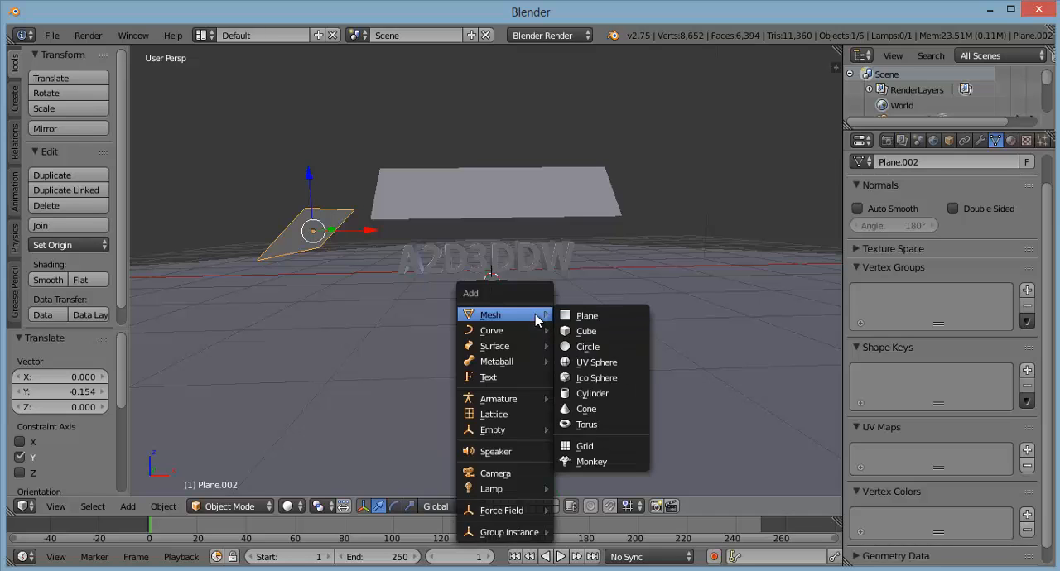
pyautogui.click(587, 315)
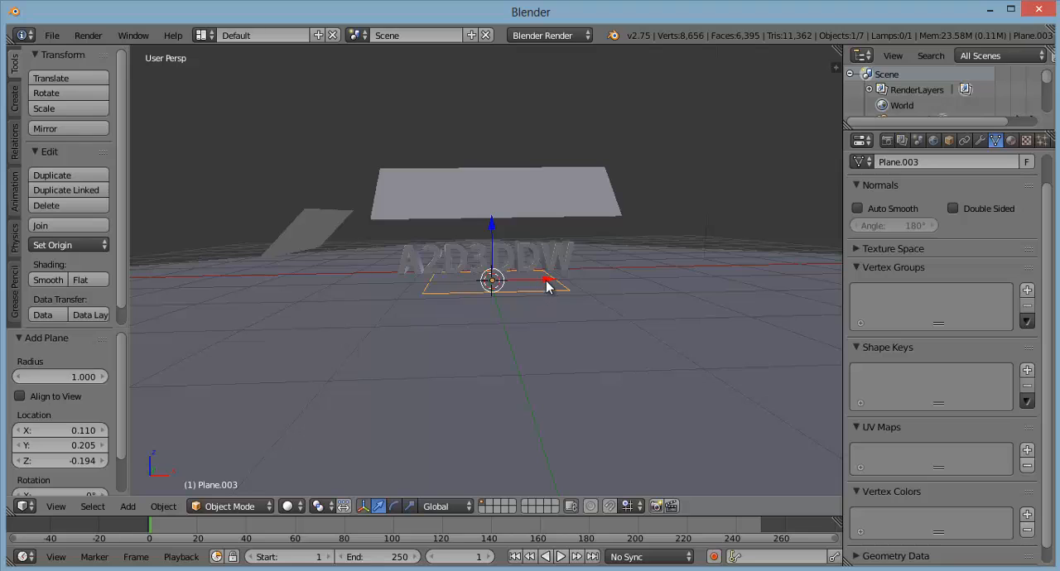
pyautogui.moveTo(548, 281); pyautogui.dragTo(743, 293)
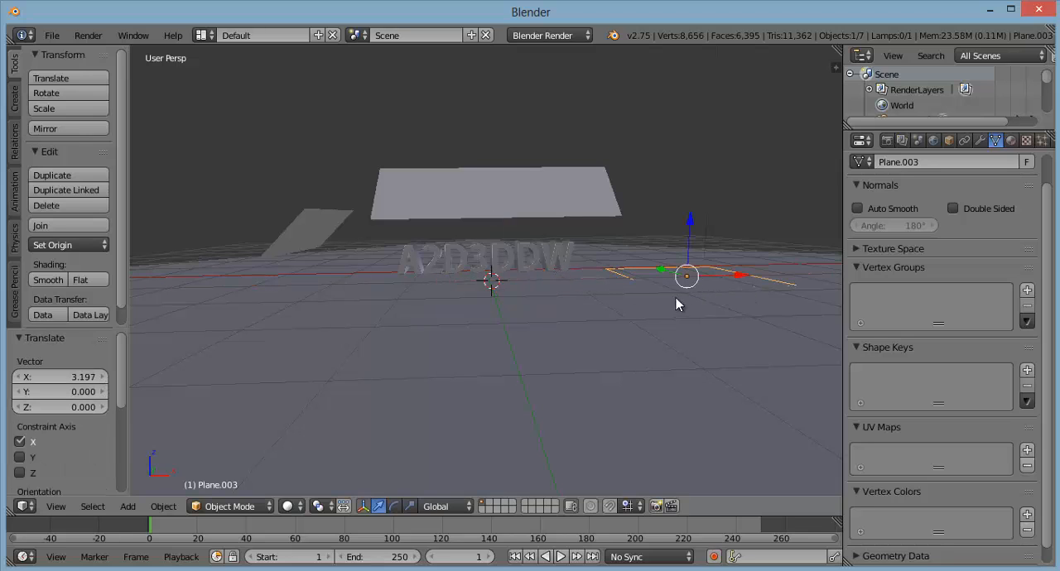
pyautogui.moveTo(689, 224); pyautogui.dragTo(693, 207)
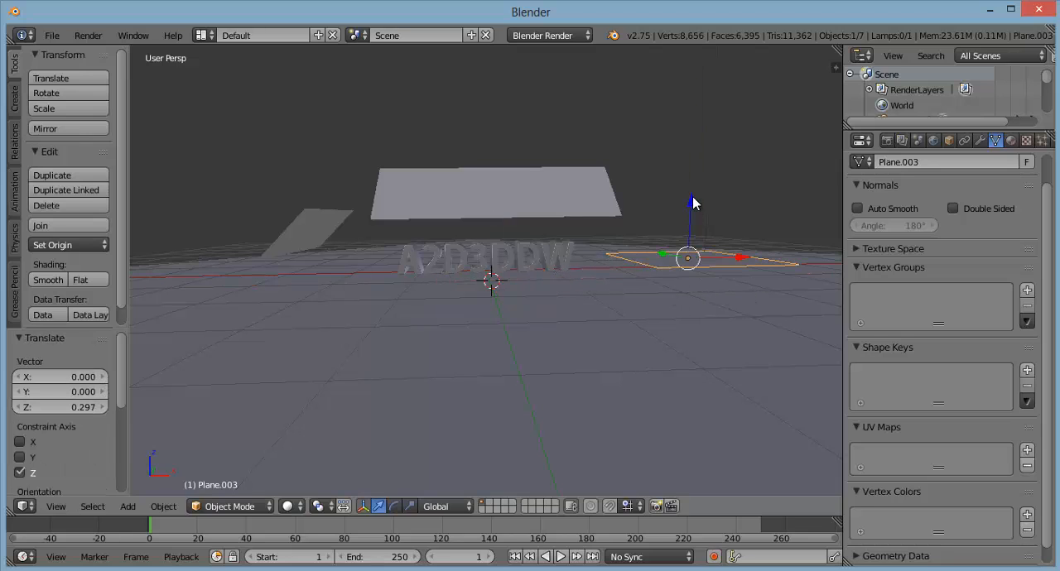
# Step: Scale the fourth plane down to about 0.515 and raise it about 1.0 along global Z
pyautogui.moveTo(750, 301); pyautogui.dragTo(555, 401, button='middle')
pyautogui.press('s')
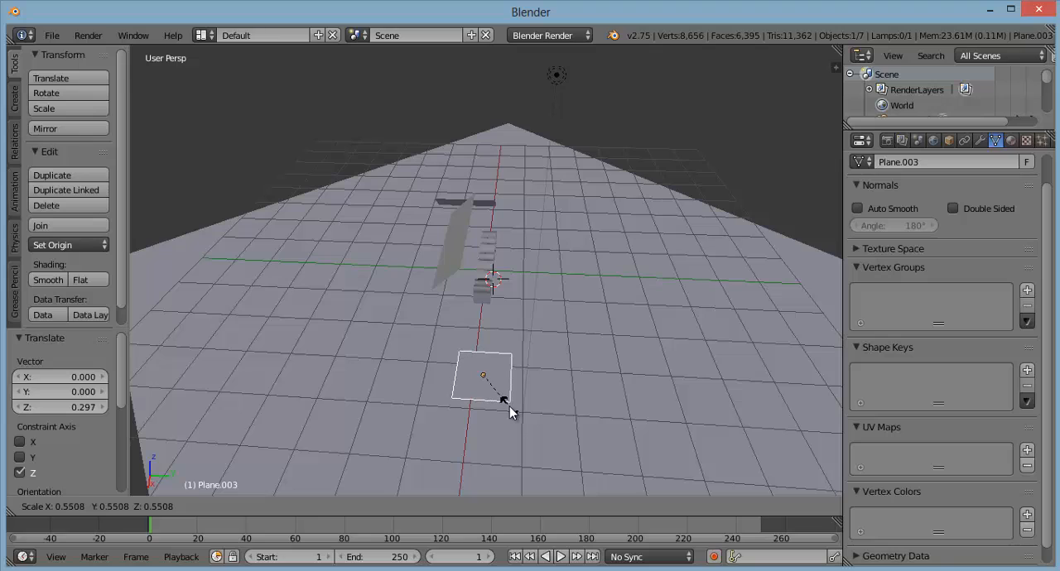
pyautogui.click(505, 402)
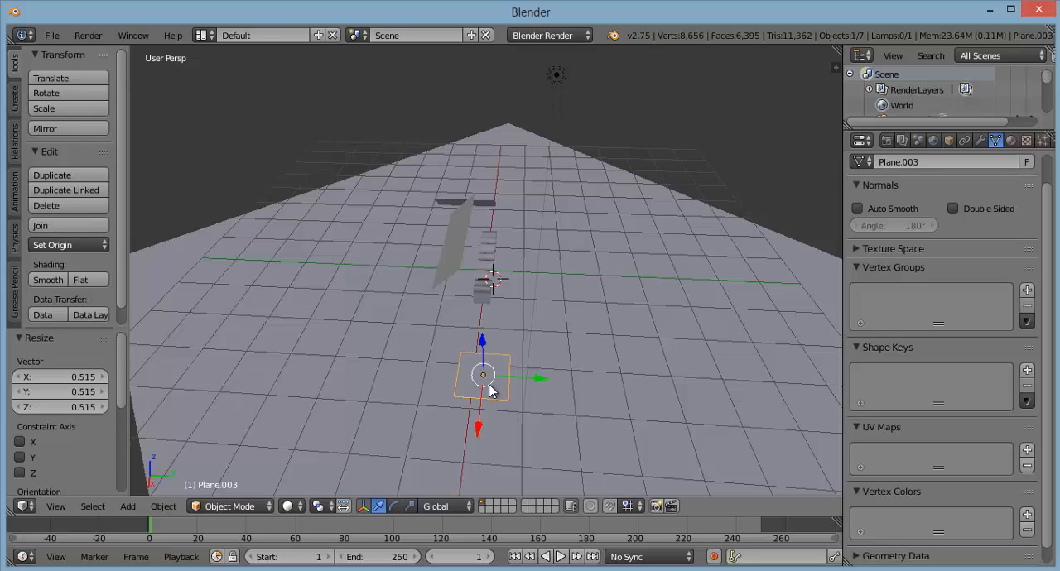
pyautogui.moveTo(485, 348); pyautogui.dragTo(487, 314)
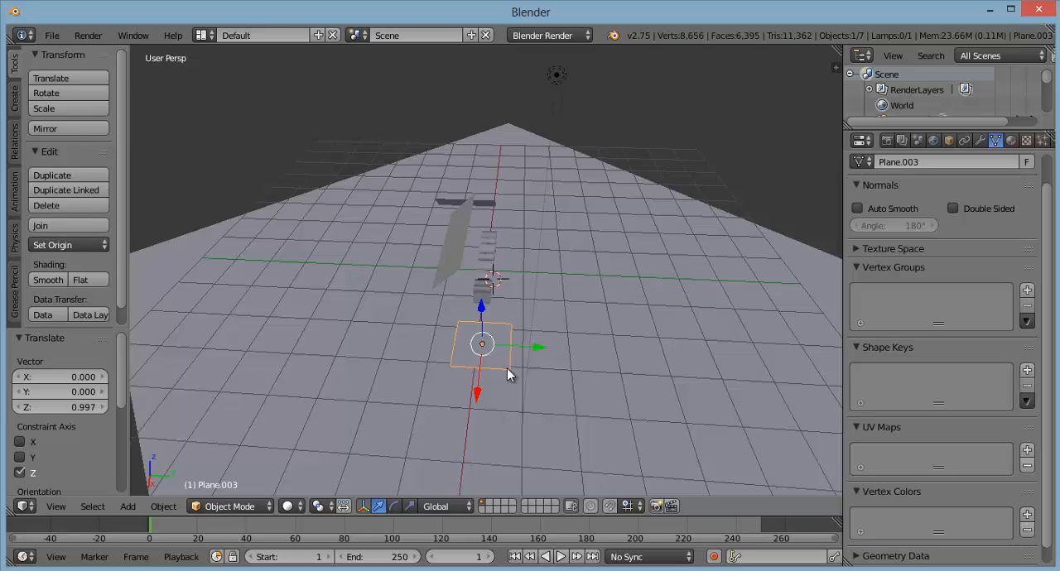
# Step: Stretch the fourth plane by about 2.44 along global Y and shift it about -0.94 along Y
pyautogui.press('s')
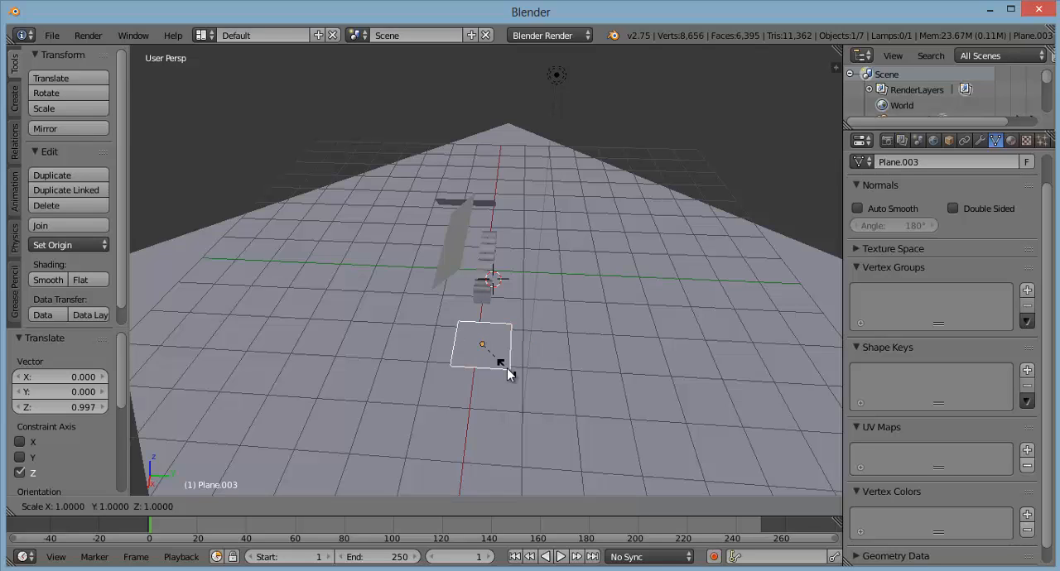
pyautogui.press('y')
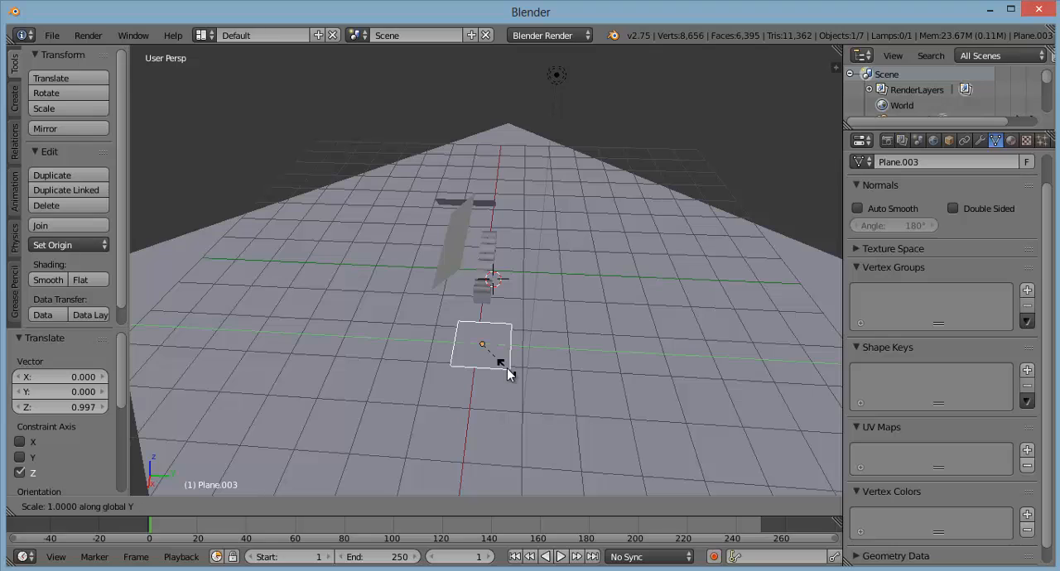
pyautogui.click(553, 389)
pyautogui.moveTo(543, 354); pyautogui.dragTo(492, 347)
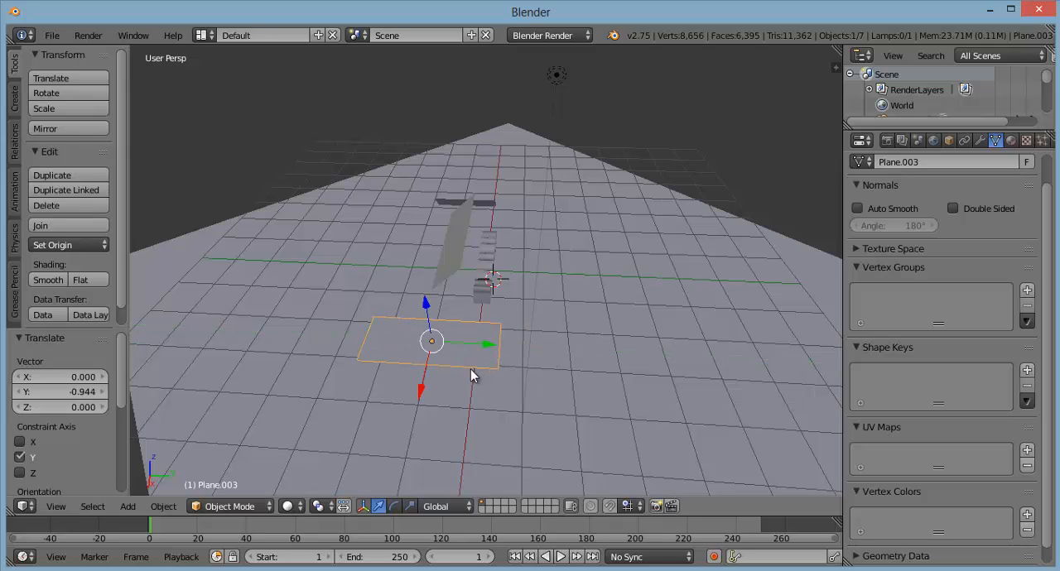
# Step: Shrink the fourth plane to about 0.874 along the global Y axis
pyautogui.press('s')
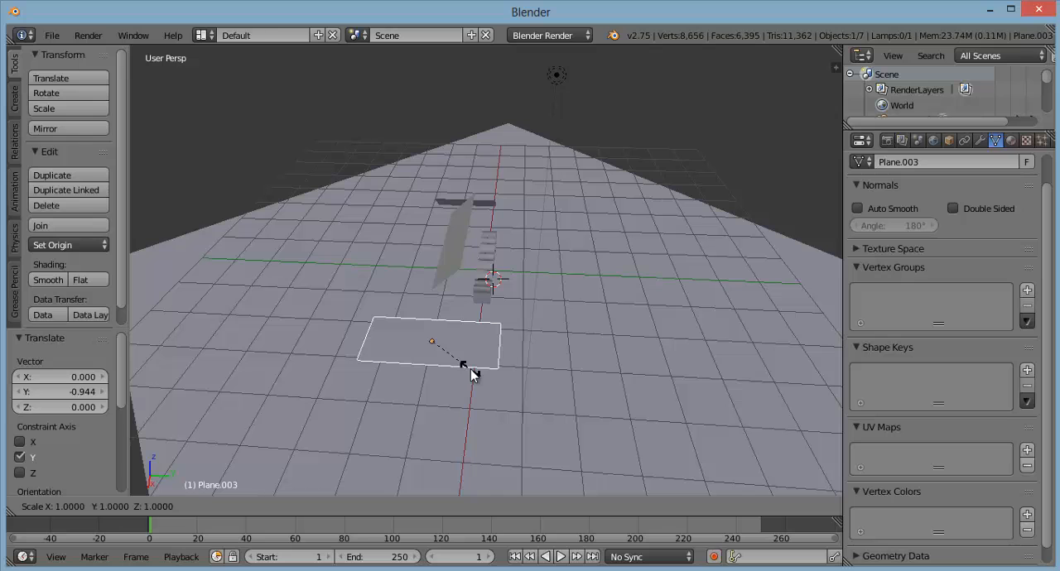
pyautogui.press('y')
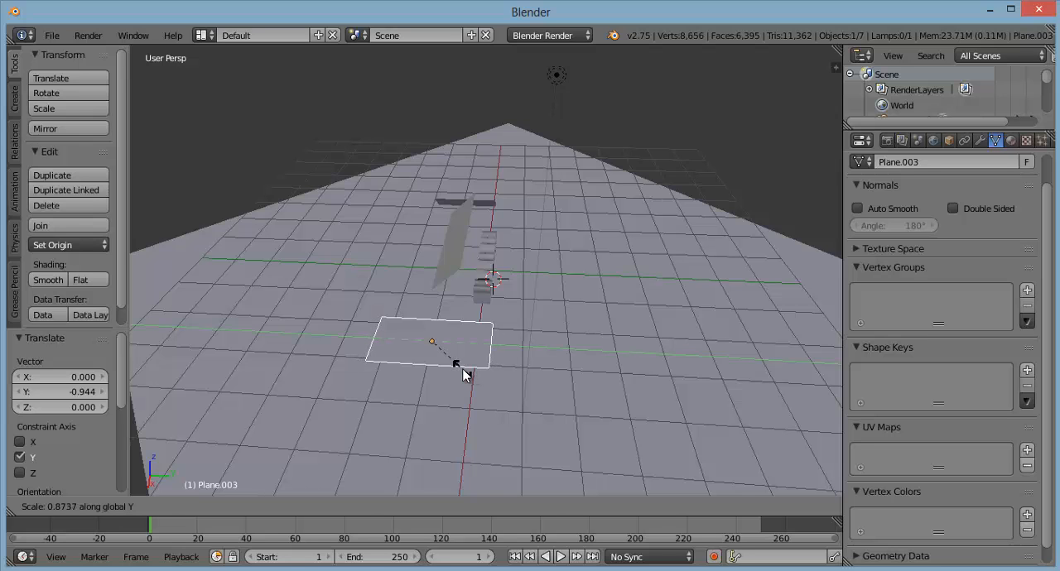
pyautogui.click(464, 375)
# Step: Lower the fourth plane slightly along global Z and move it about -0.42 along X towards the text
pyautogui.moveTo(480, 385); pyautogui.dragTo(453, 274, button='middle')
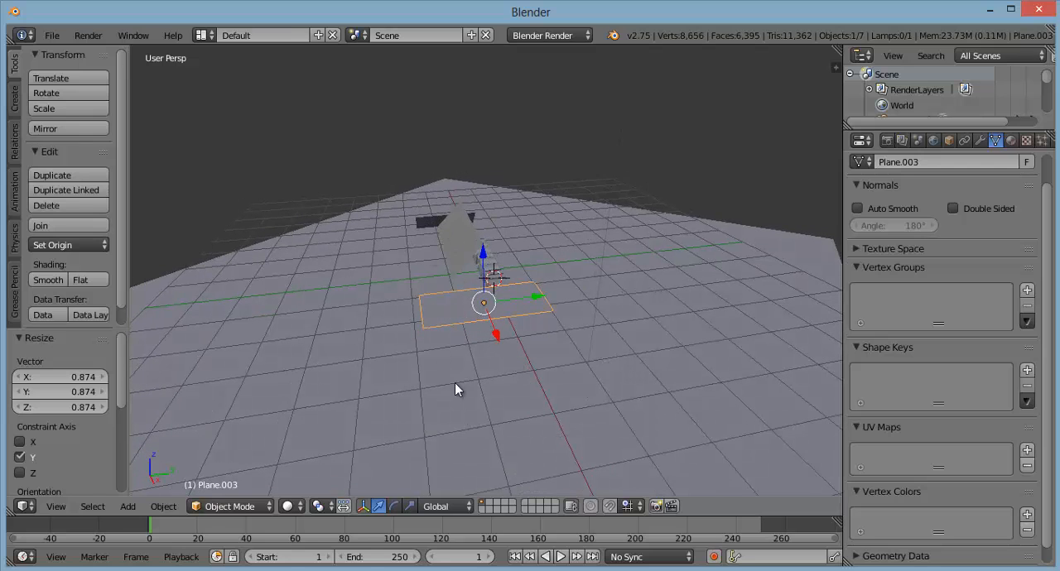
pyautogui.moveTo(474, 349); pyautogui.dragTo(623, 290, button='middle')
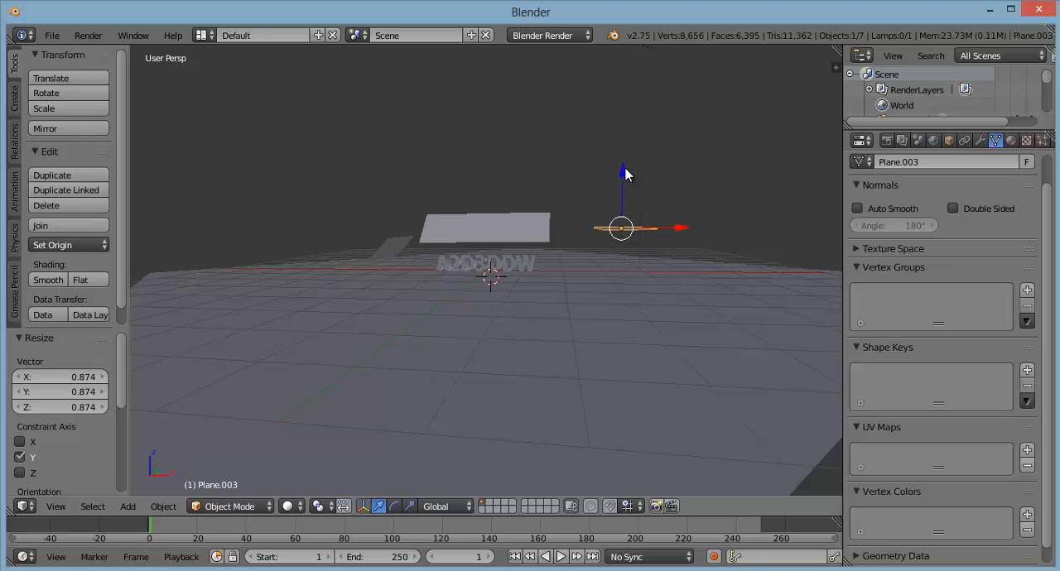
pyautogui.moveTo(624, 171); pyautogui.dragTo(622, 187)
pyautogui.moveTo(678, 244); pyautogui.dragTo(653, 253)
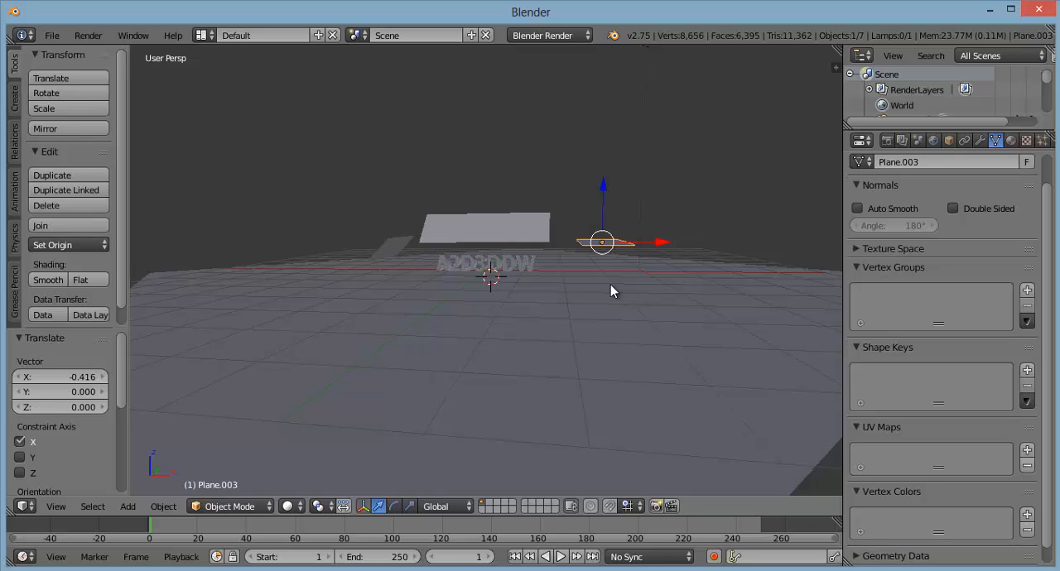
# Step: Rotate the fourth plane 45° about the global Y axis and shift it about -0.13 along Y
pyautogui.press('r')
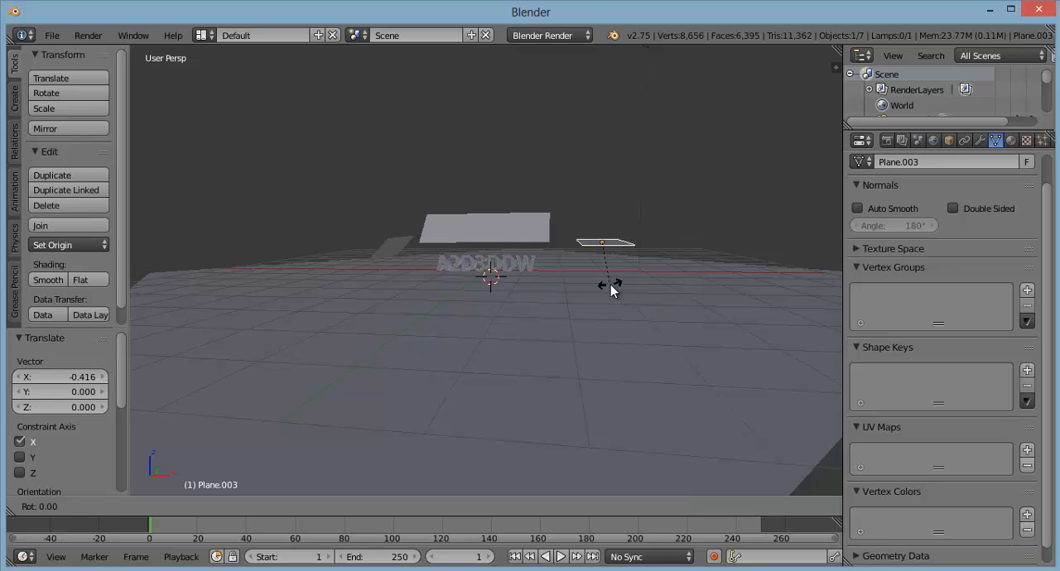
pyautogui.press('y')
pyautogui.write('45')
pyautogui.press('Return')
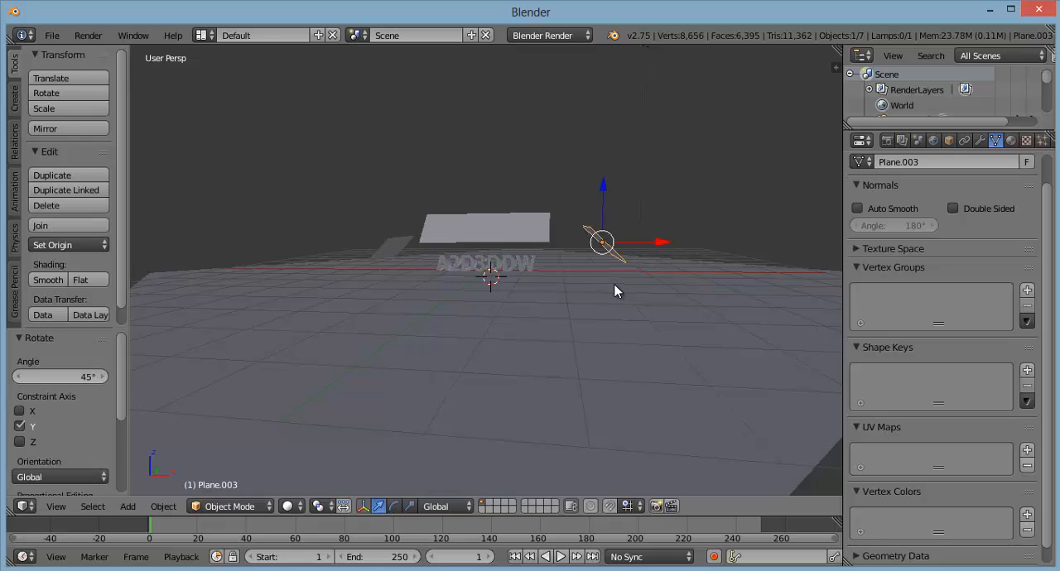
pyautogui.moveTo(638, 293); pyautogui.dragTo(500, 339, button='middle')
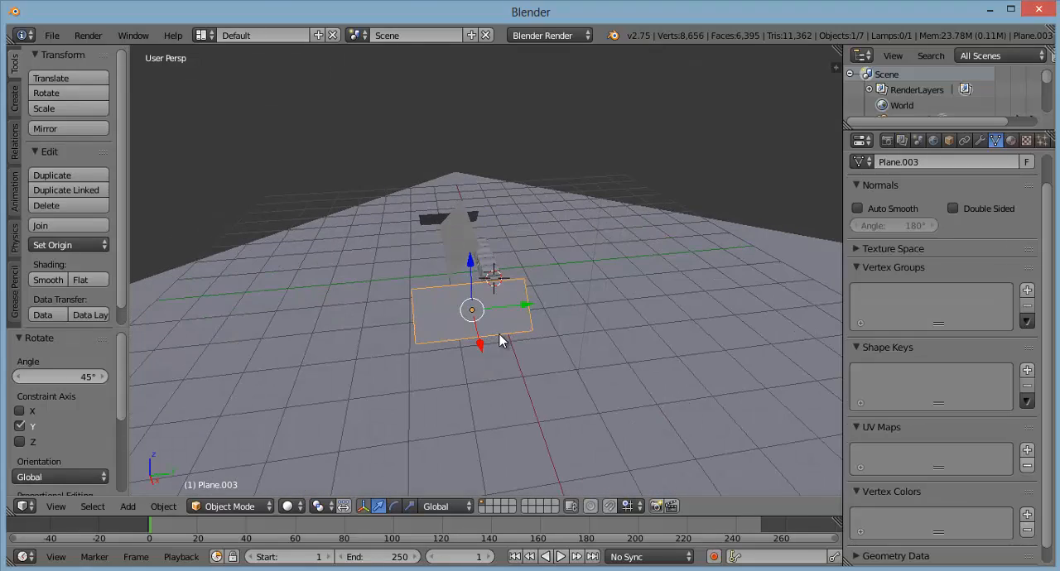
pyautogui.moveTo(526, 304); pyautogui.dragTo(517, 307)
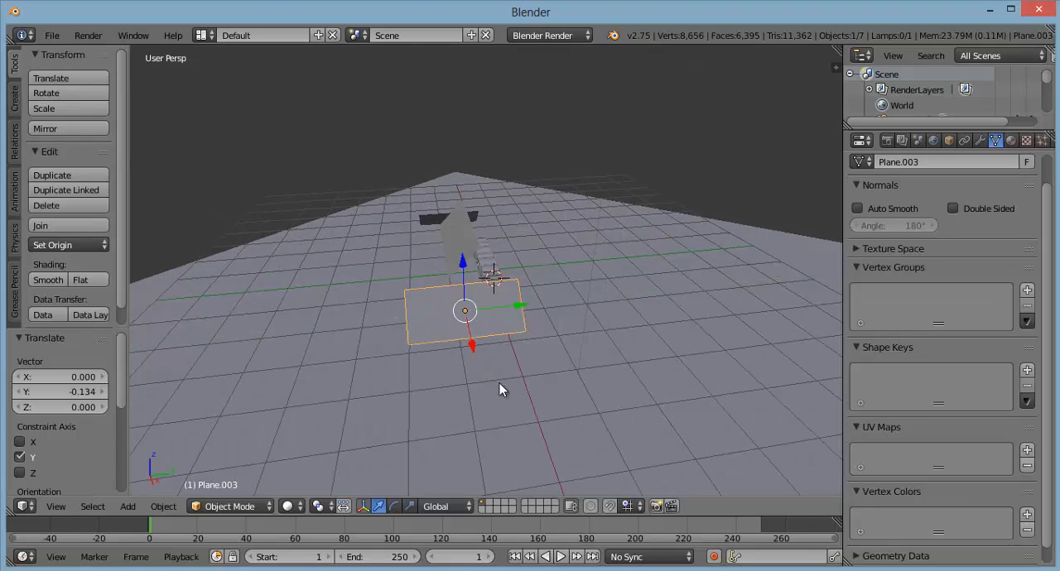
# Step: Bring both side planes closer to the text, moving the fourth about -0.67 and the third about 0.26 along X
pyautogui.moveTo(501, 388); pyautogui.dragTo(636, 344, button='middle')
pyautogui.moveTo(667, 347); pyautogui.dragTo(540, 274, button='middle')
pyautogui.scroll(3, 504, 276)
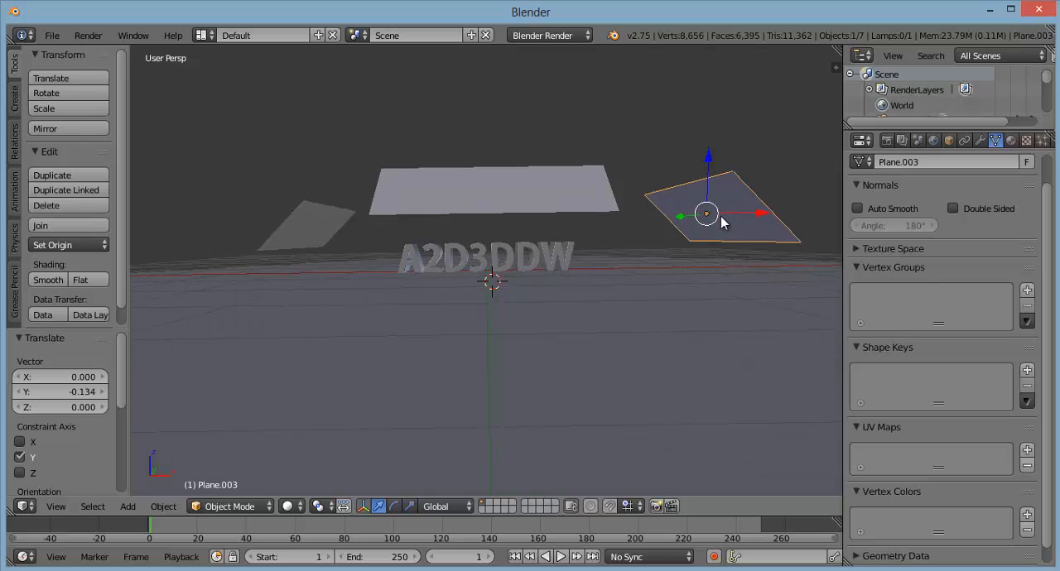
pyautogui.moveTo(758, 214); pyautogui.dragTo(705, 223)
pyautogui.rightClick(303, 228)
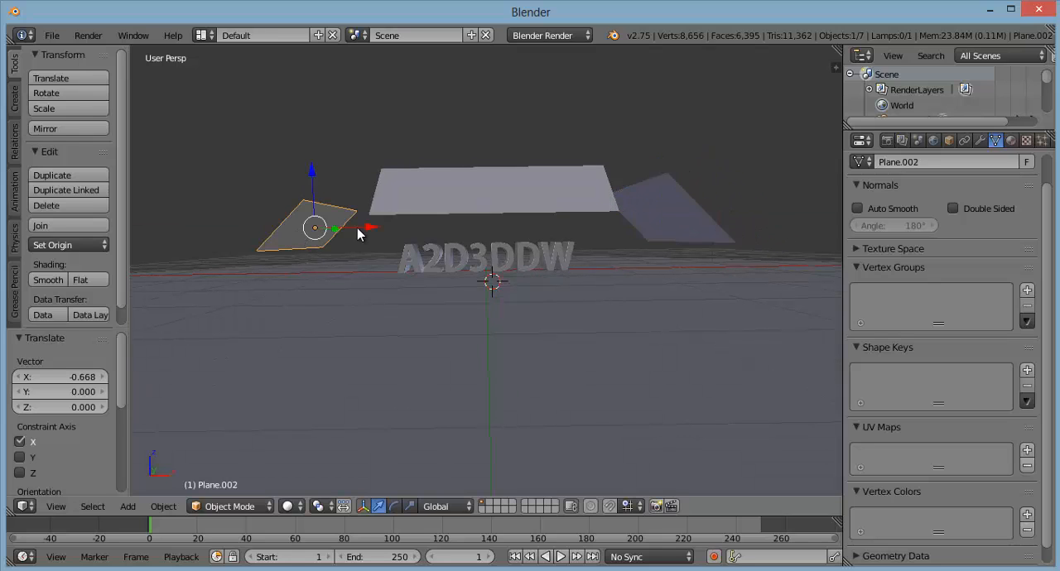
pyautogui.moveTo(373, 232); pyautogui.dragTo(390, 235)
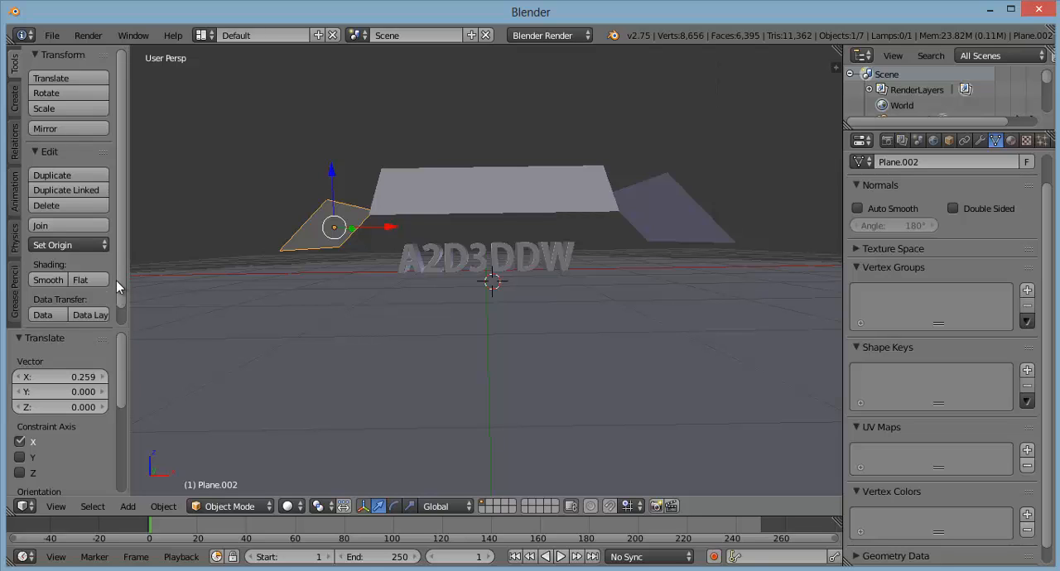
# Step: Hide the tool shelf, then split the 3D view into two side-by-side views with the second in Rendered shading
pyautogui.press('t')
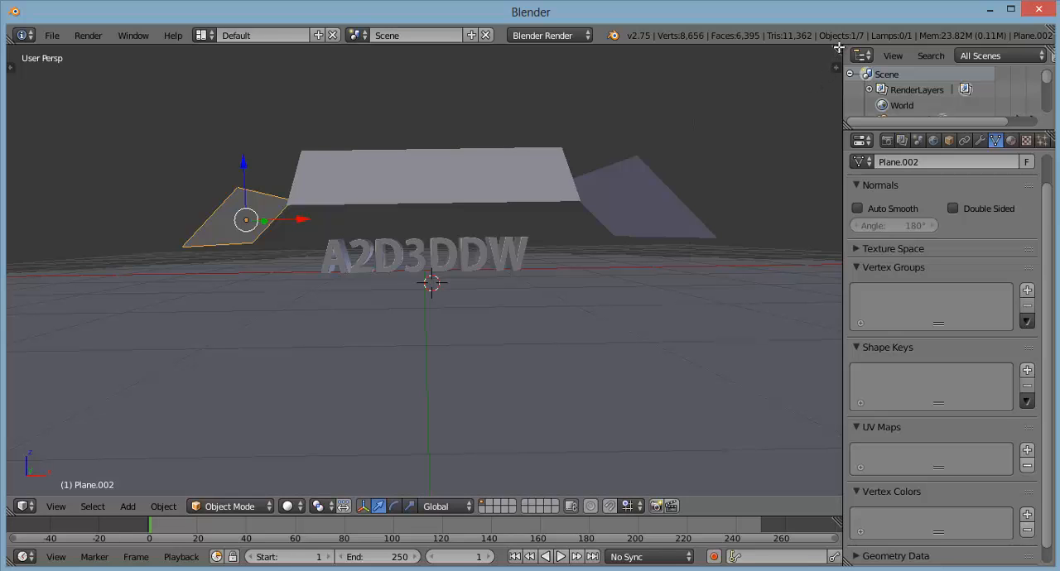
pyautogui.moveTo(836, 48); pyautogui.dragTo(476, 149)
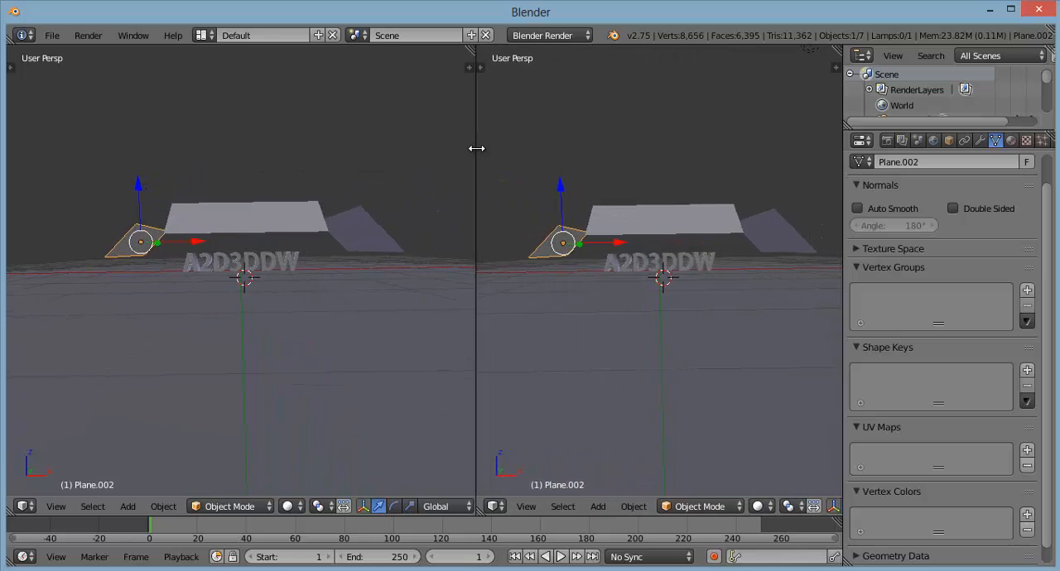
pyautogui.click(760, 508)
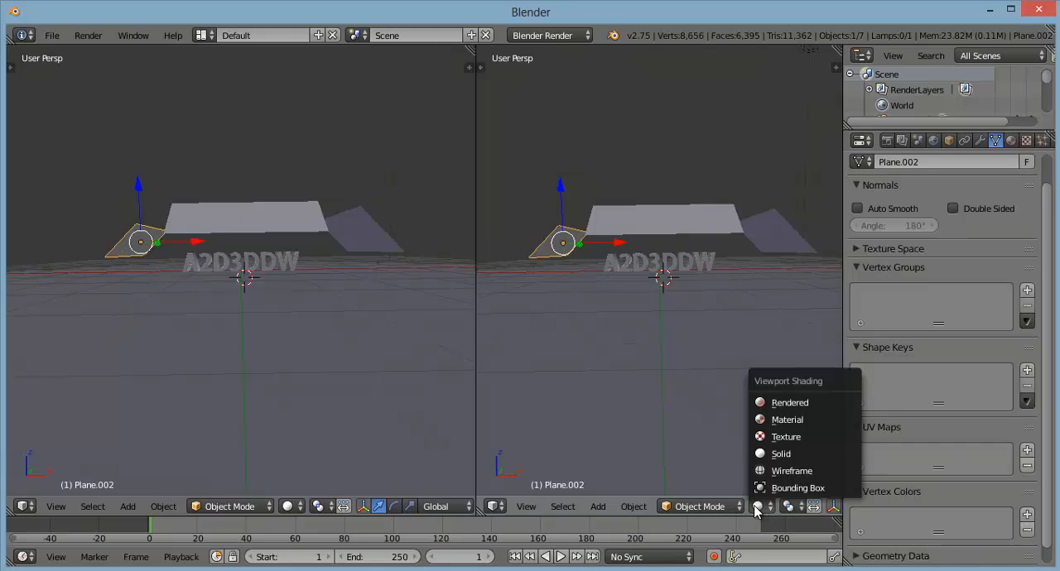
pyautogui.click(772, 404)
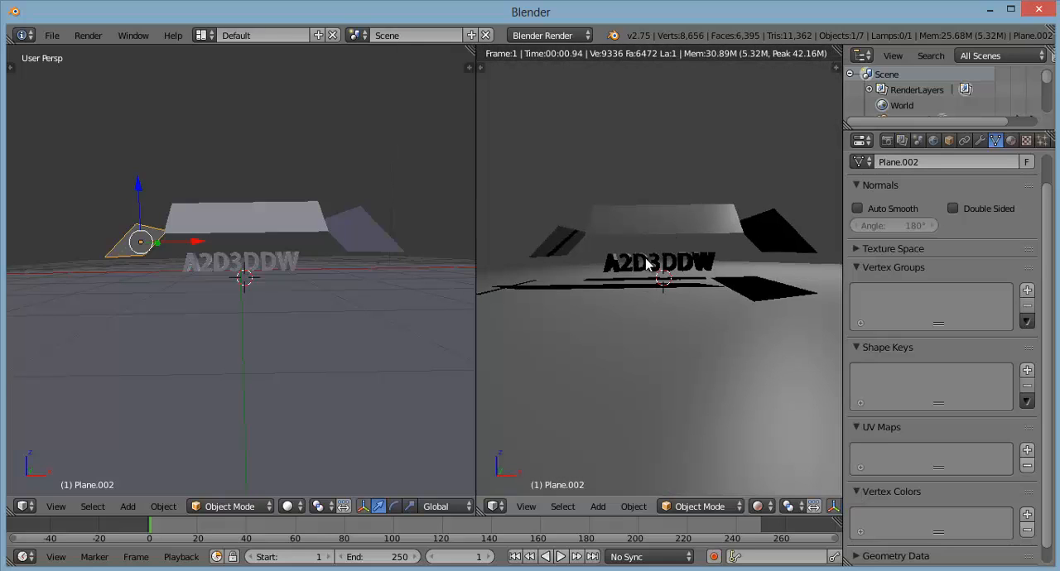
pyautogui.scroll(2, 667, 286)
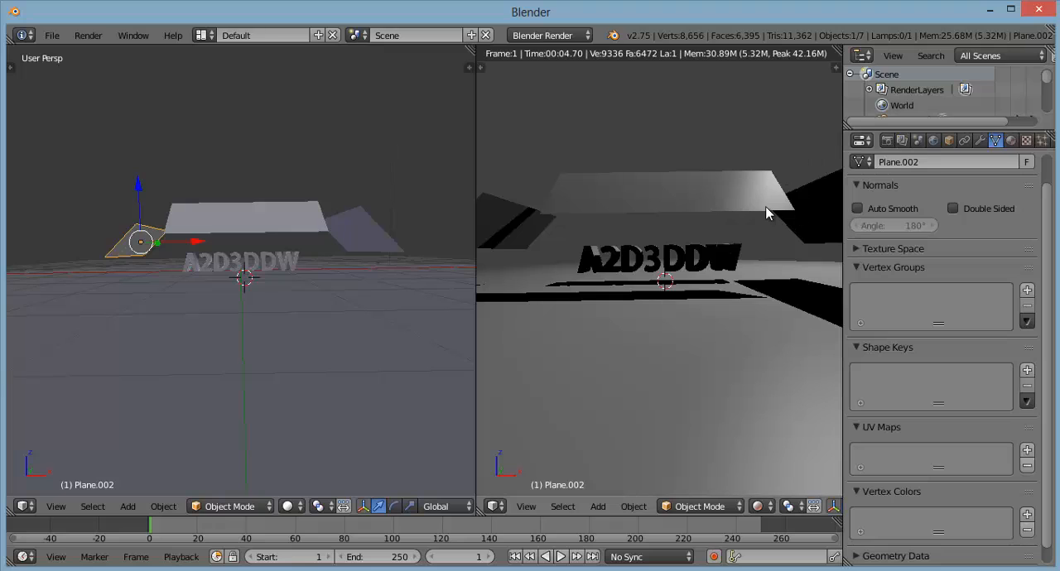
# Step: Delete the lamp from the scene and switch the render engine to Cycles Render
pyautogui.scroll(-4, 435, 257)
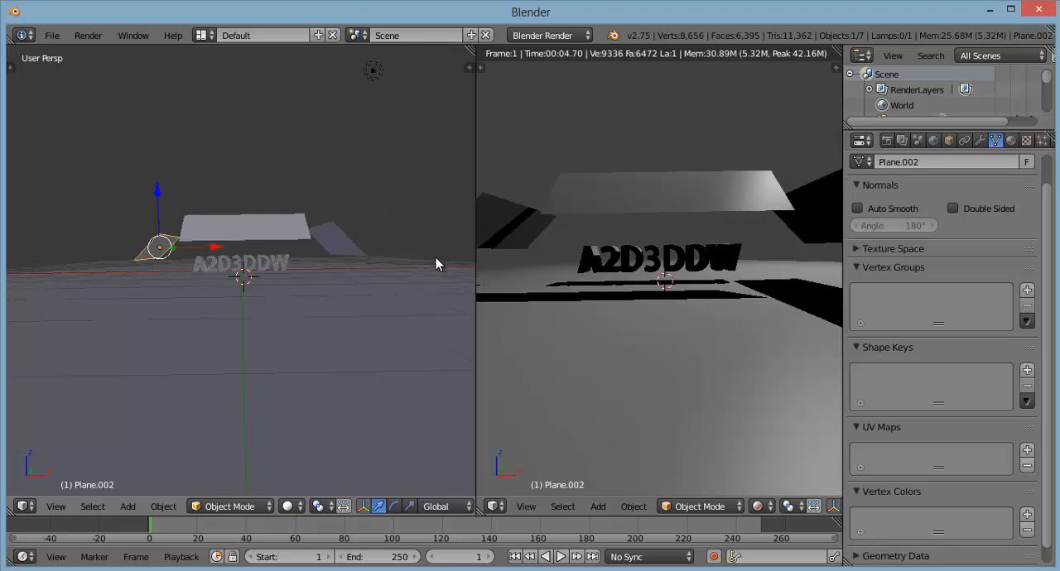
pyautogui.rightClick(351, 104)
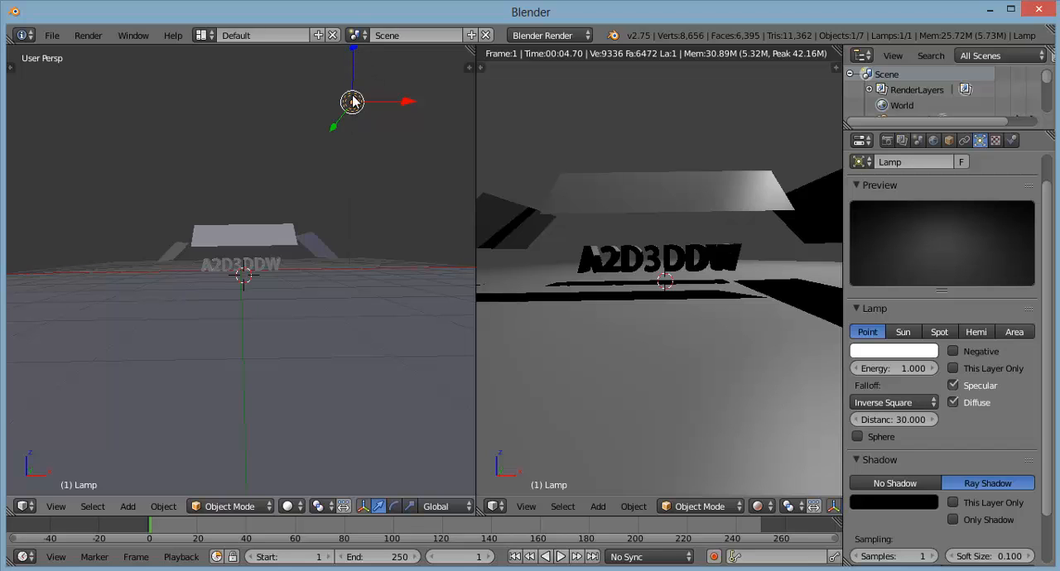
pyautogui.moveTo(357, 50); pyautogui.dragTo(364, 193)
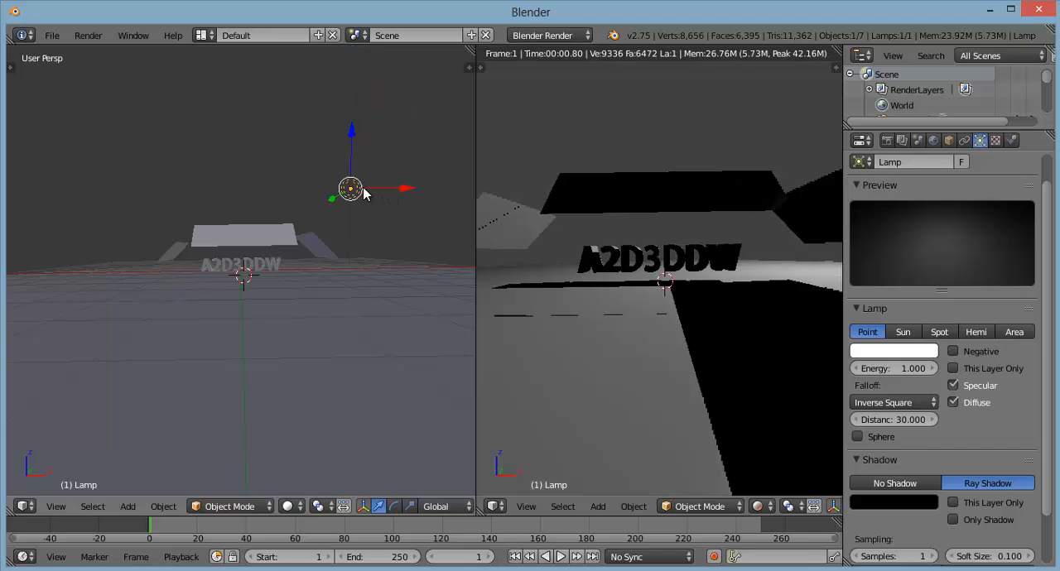
pyautogui.press('x')
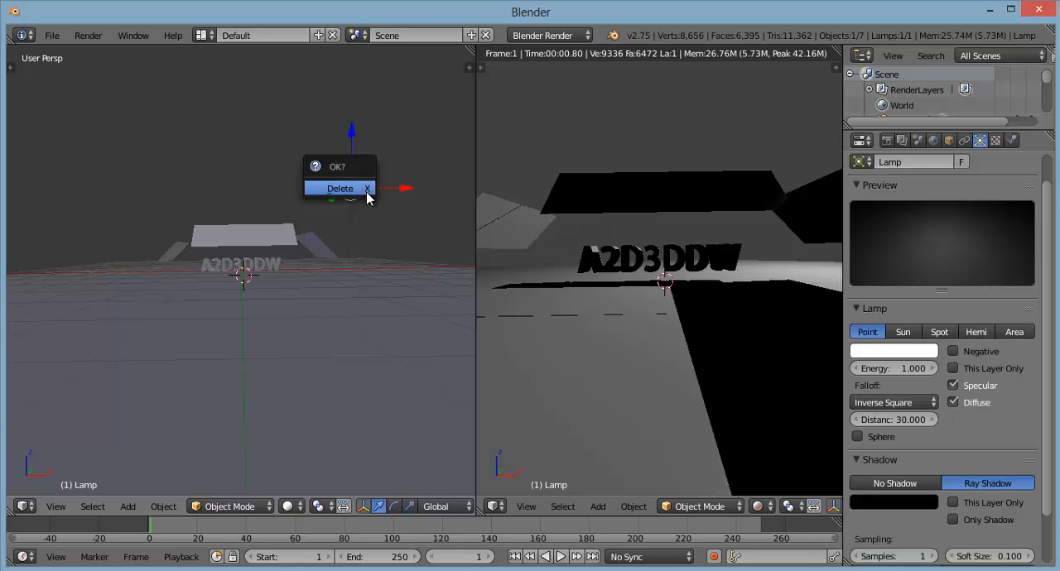
pyautogui.click(365, 189)
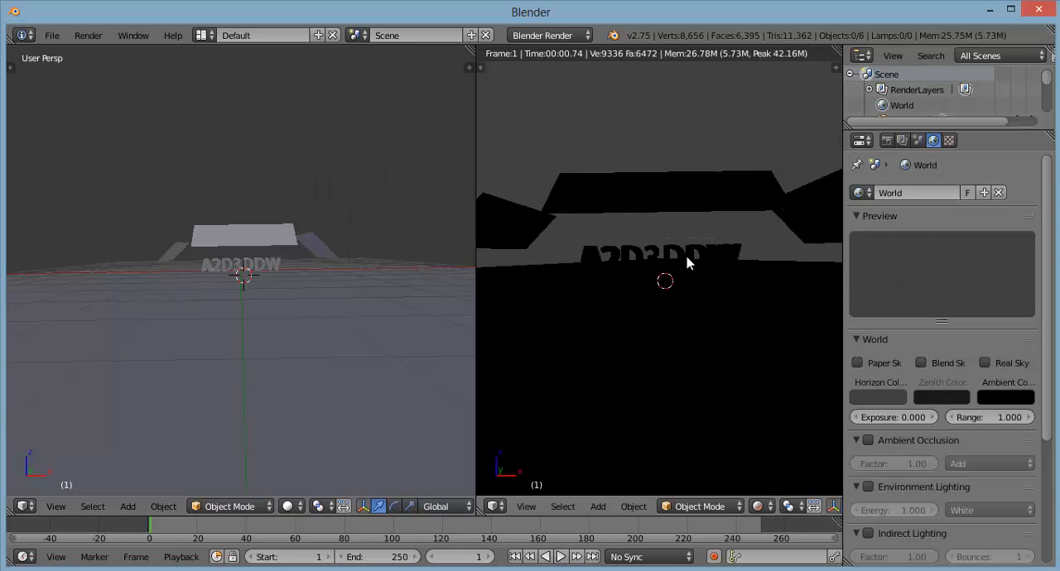
pyautogui.click(555, 37)
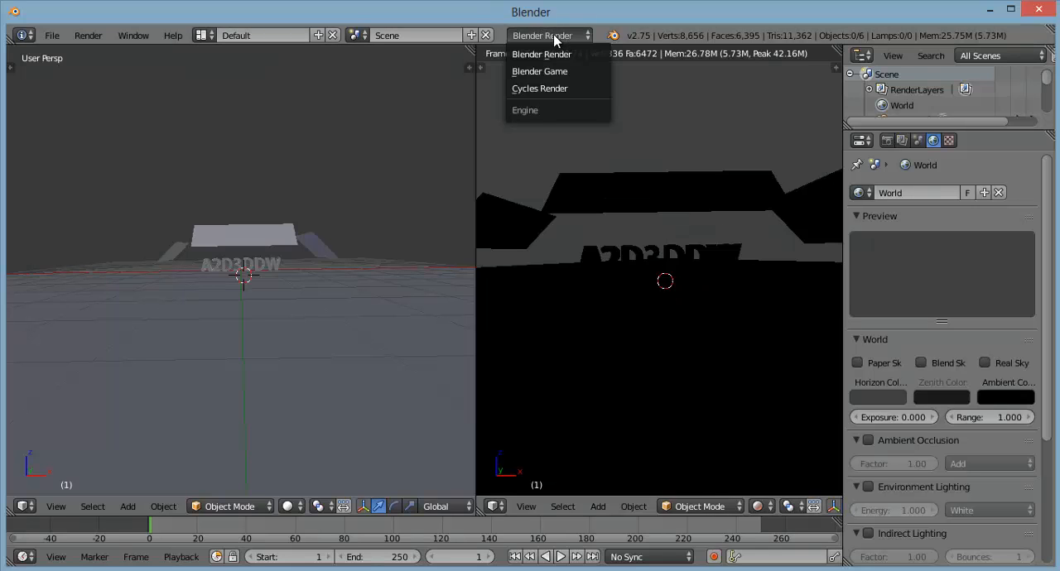
pyautogui.click(550, 89)
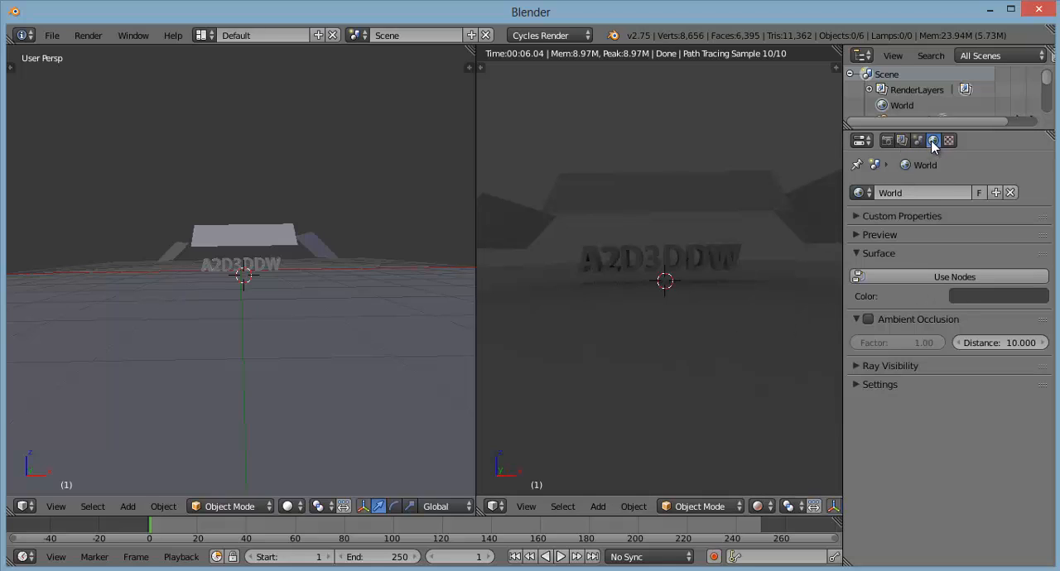
# Step: Lower the A2D3DDW text slightly along global Z and give it a new material named TEXTO
pyautogui.rightClick(272, 268)
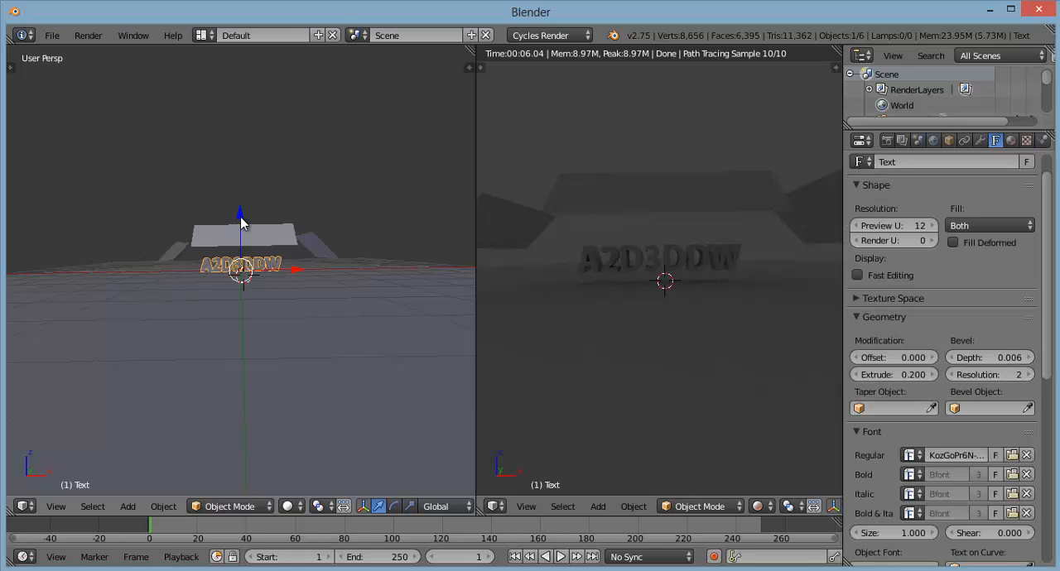
pyautogui.moveTo(239, 218)
pyautogui.mouseDown()
pyautogui.moveTo(323, 253)
pyautogui.moveTo(464, 277)
pyautogui.mouseUp()
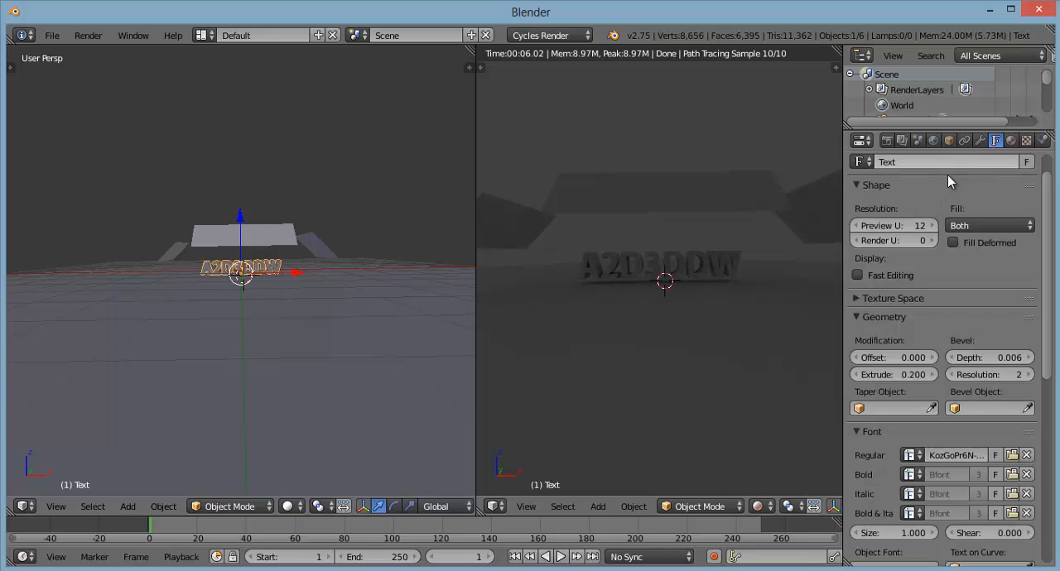
pyautogui.click(1011, 142)
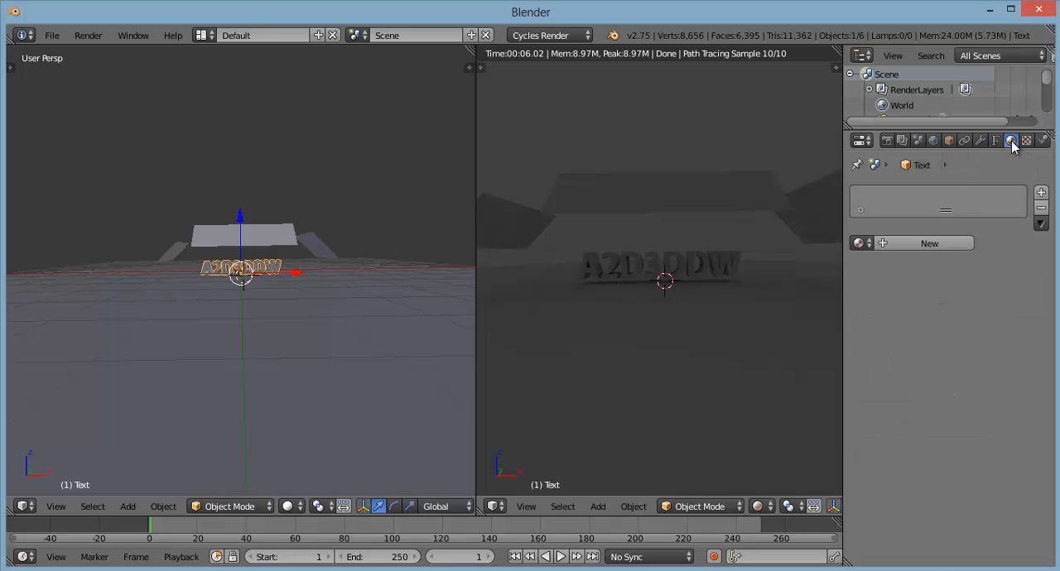
pyautogui.click(929, 243)
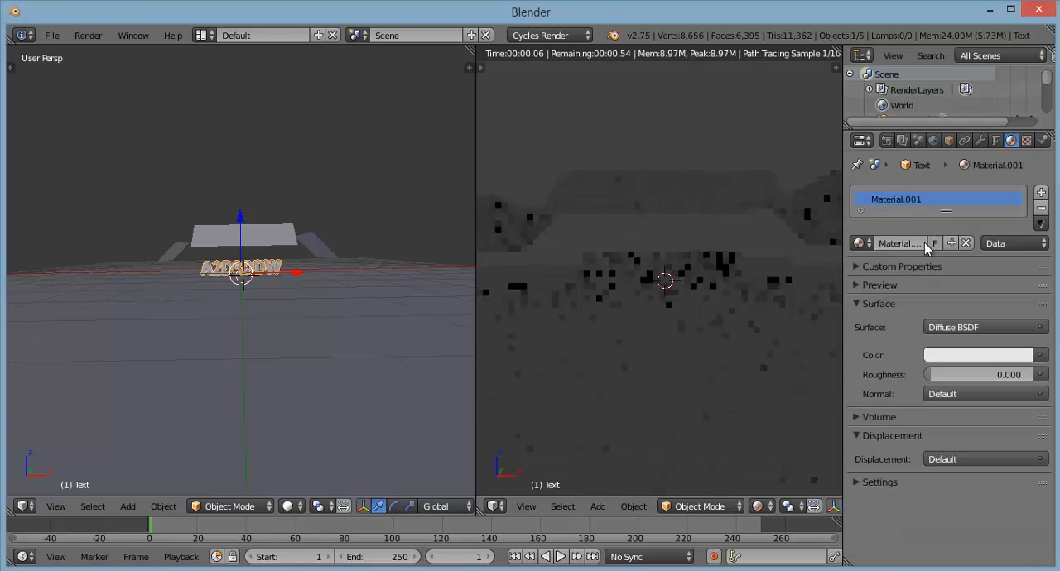
pyautogui.click(924, 242)
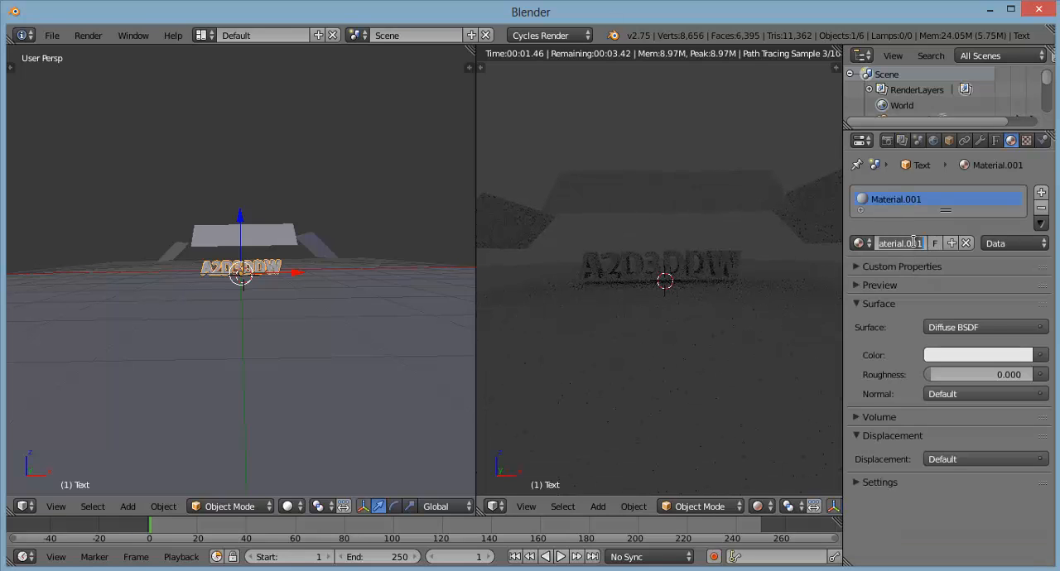
pyautogui.write('TEXT')
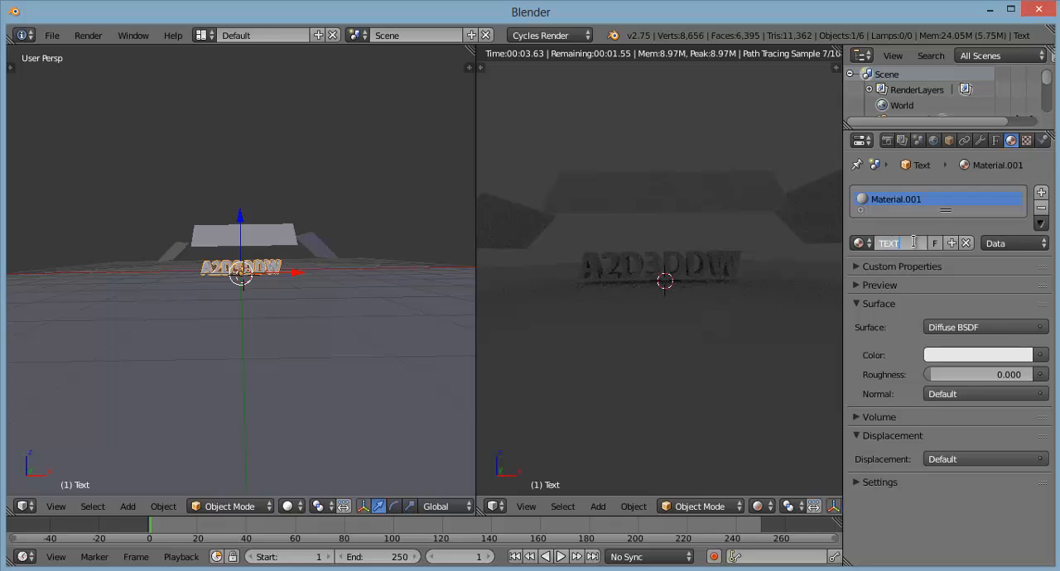
pyautogui.write('O')
pyautogui.press('Return')
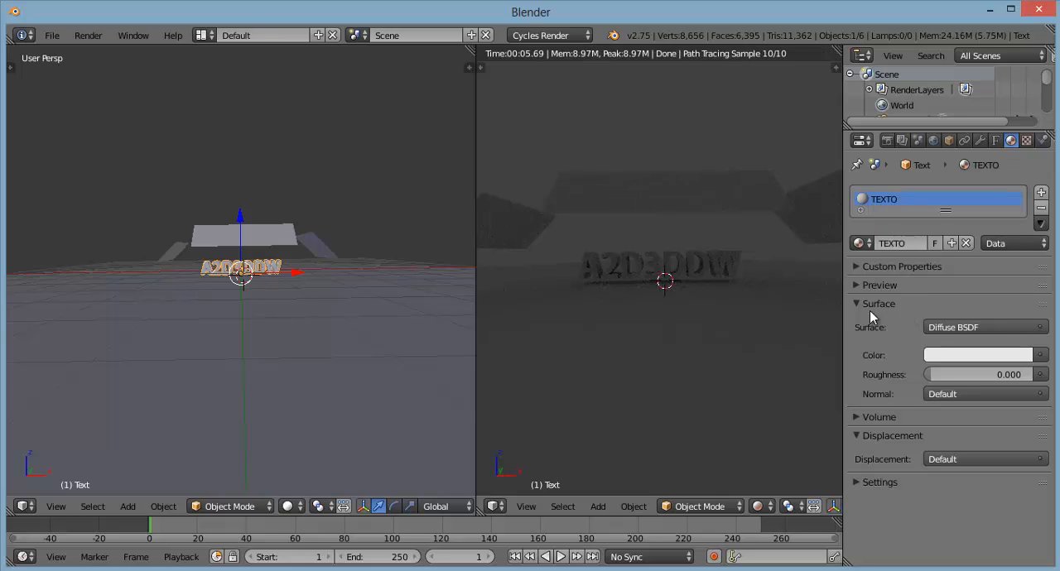
# Step: Set the TEXTO material's diffuse color to a light beige and its roughness to about 0.197
pyautogui.click(962, 354)
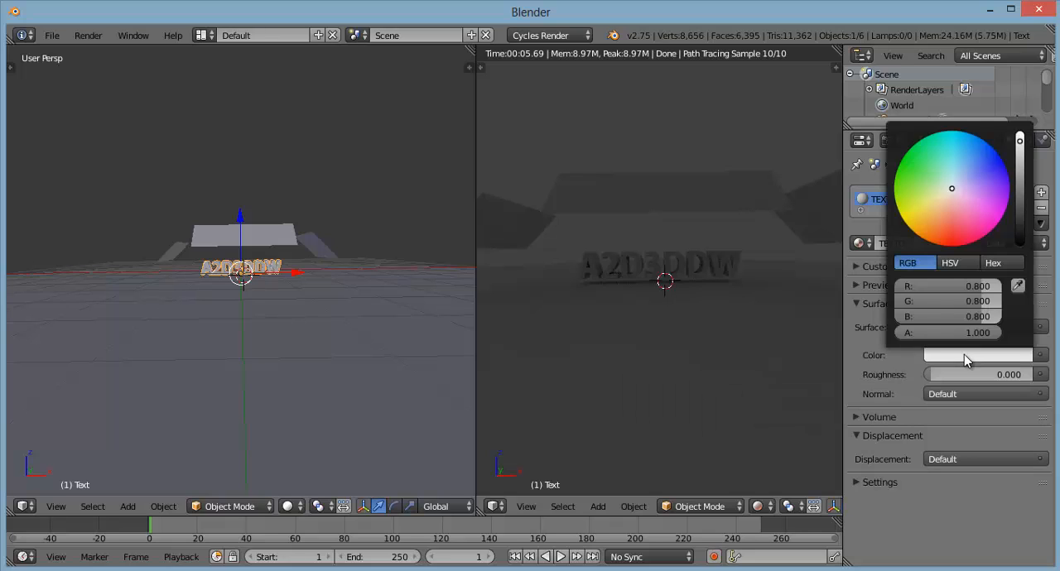
pyautogui.click(955, 170)
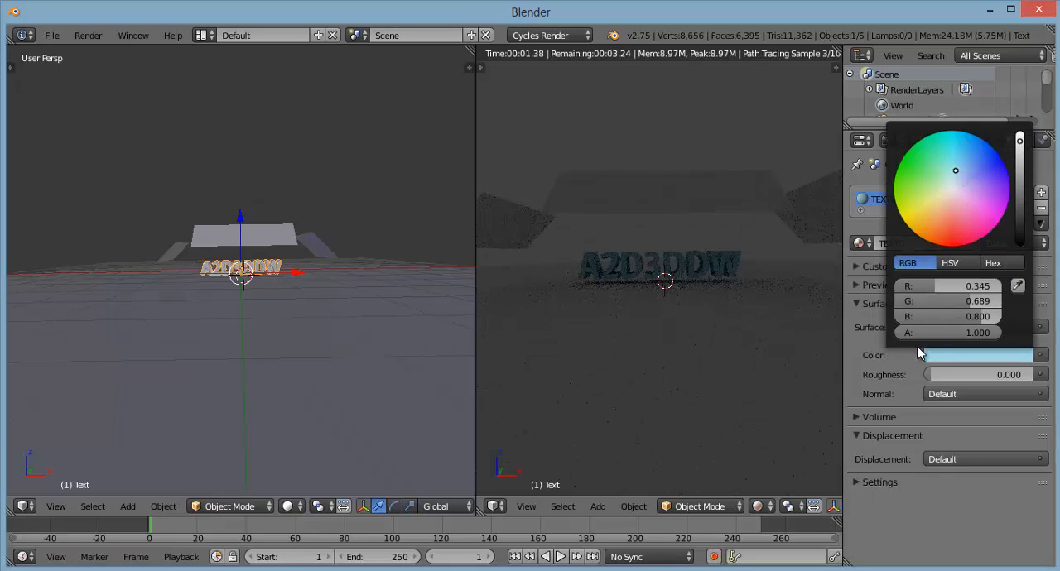
pyautogui.click(945, 201)
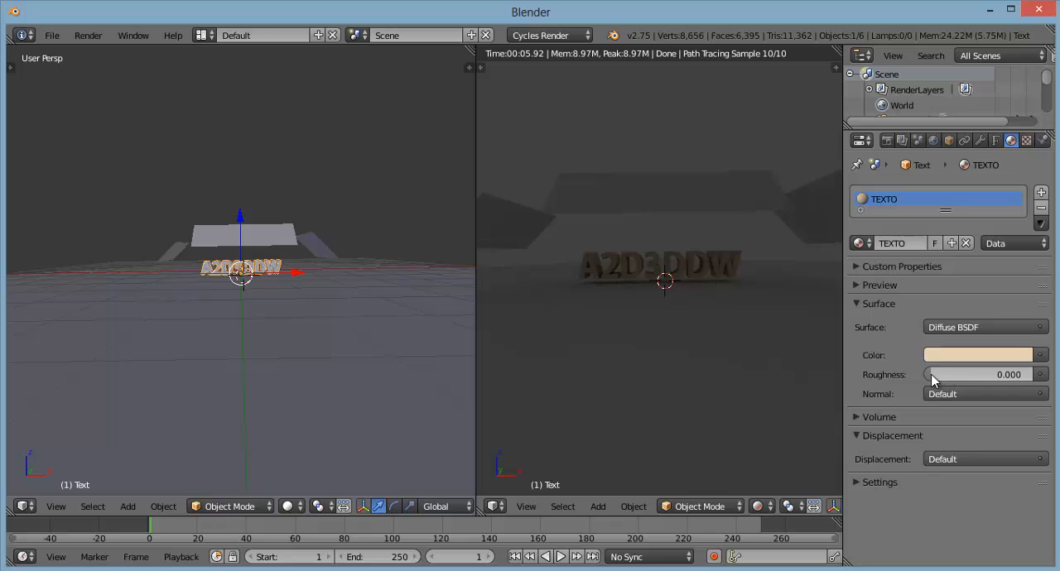
pyautogui.moveTo(930, 373); pyautogui.dragTo(947, 379)
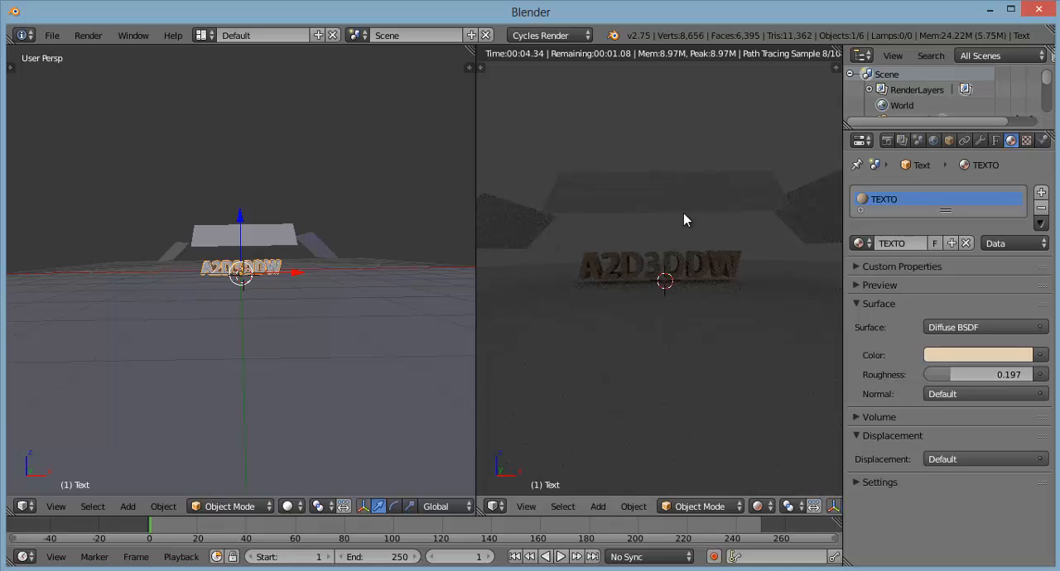
# Step: Give the plane above the text a new material named PANTALLA 1
pyautogui.rightClick(280, 246)
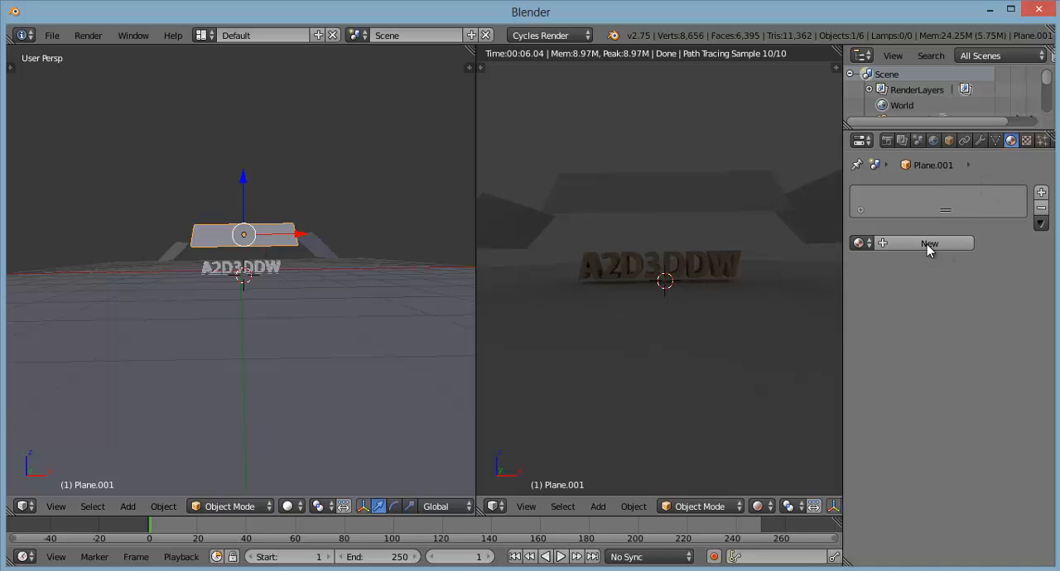
pyautogui.click(948, 249)
pyautogui.click(903, 244)
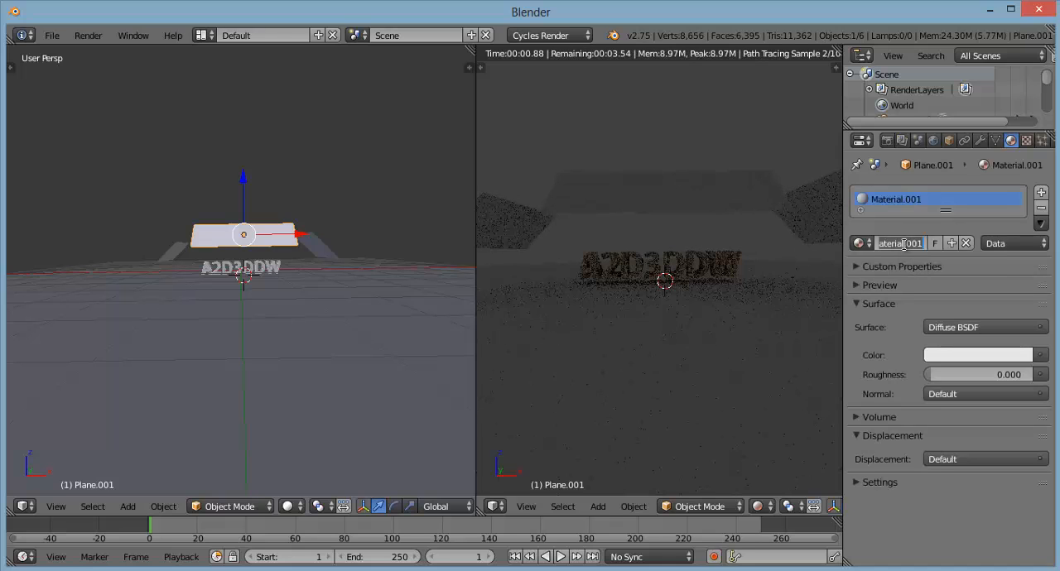
pyautogui.write('PANT')
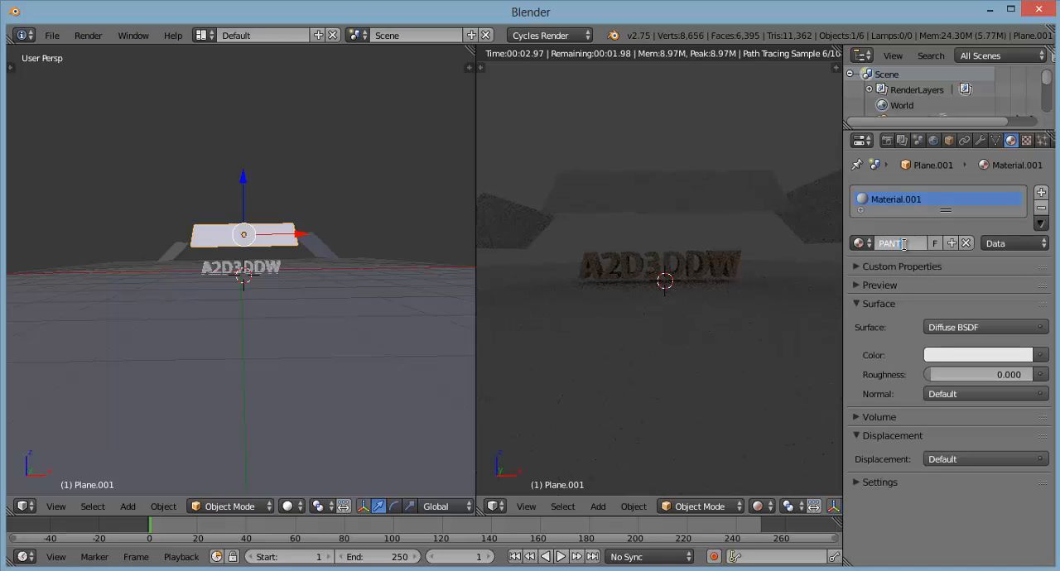
pyautogui.write('ALLA 1')
pyautogui.press('Return')
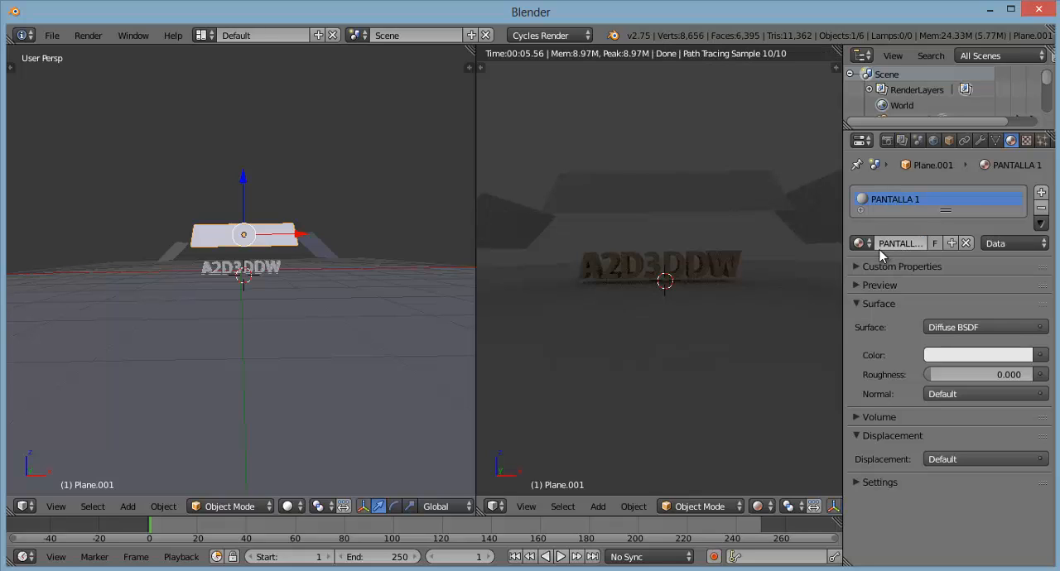
# Step: Change the PANTALLA 1 material's surface to Emission and brighten its color to pure white
pyautogui.click(932, 328)
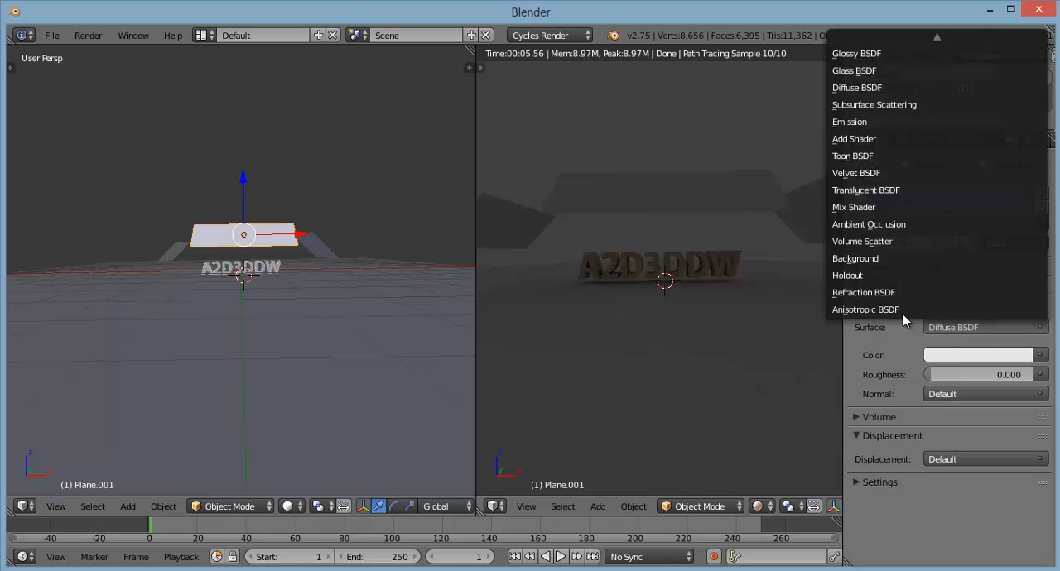
pyautogui.click(897, 124)
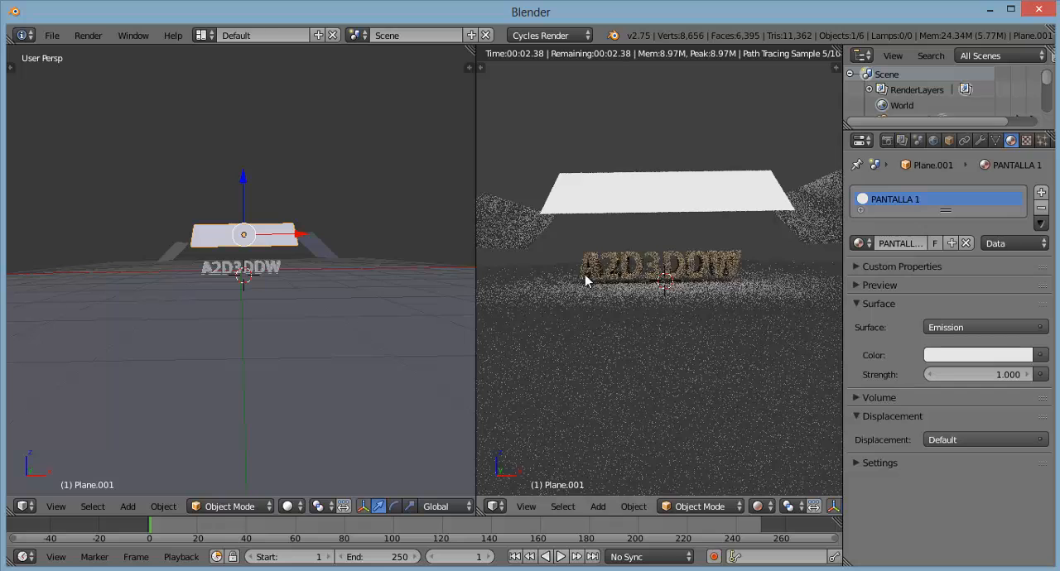
pyautogui.moveTo(476, 301); pyautogui.dragTo(457, 303)
pyautogui.scroll(3, 280, 272)
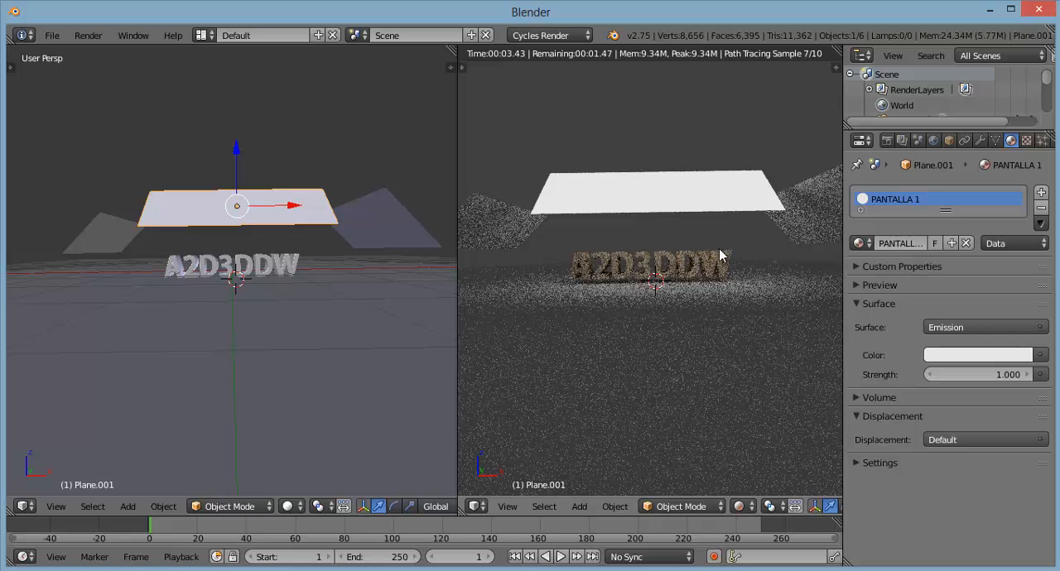
pyautogui.click(972, 359)
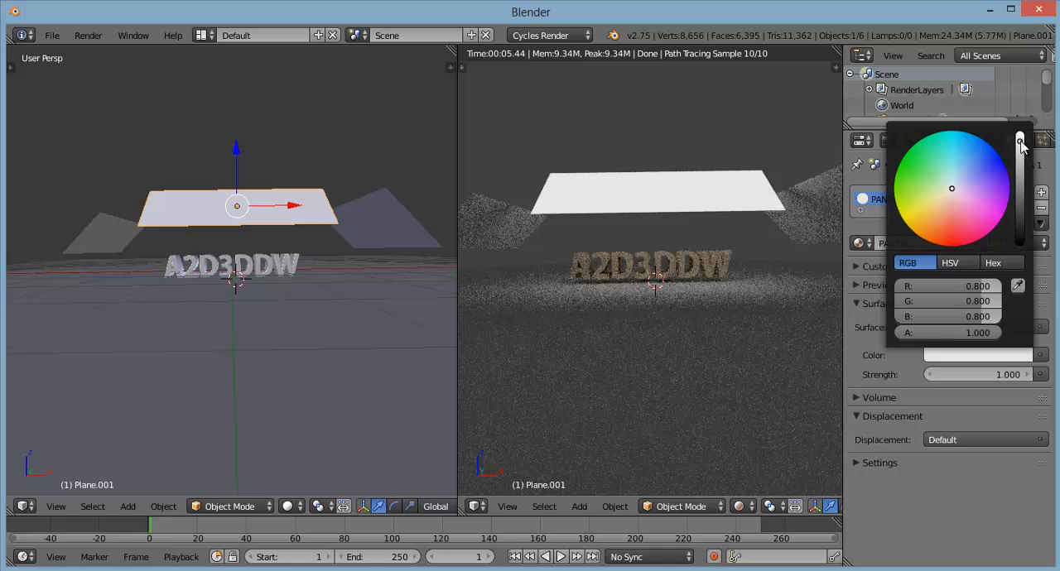
pyautogui.moveTo(1021, 145); pyautogui.dragTo(1020, 131)
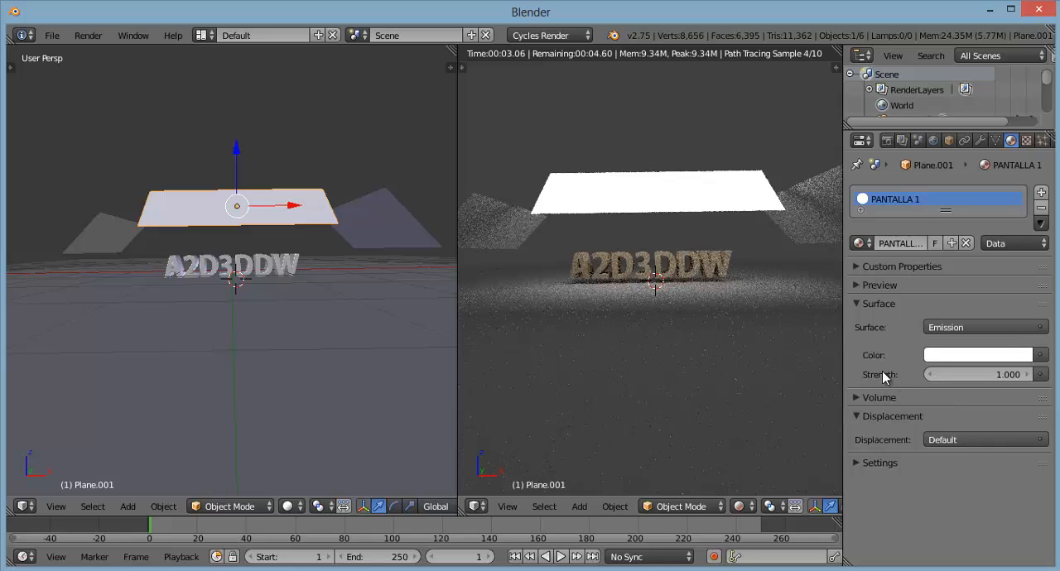
# Step: Try an emission strength of 3.5 on the PANTALLA 1 material
pyautogui.click(969, 377)
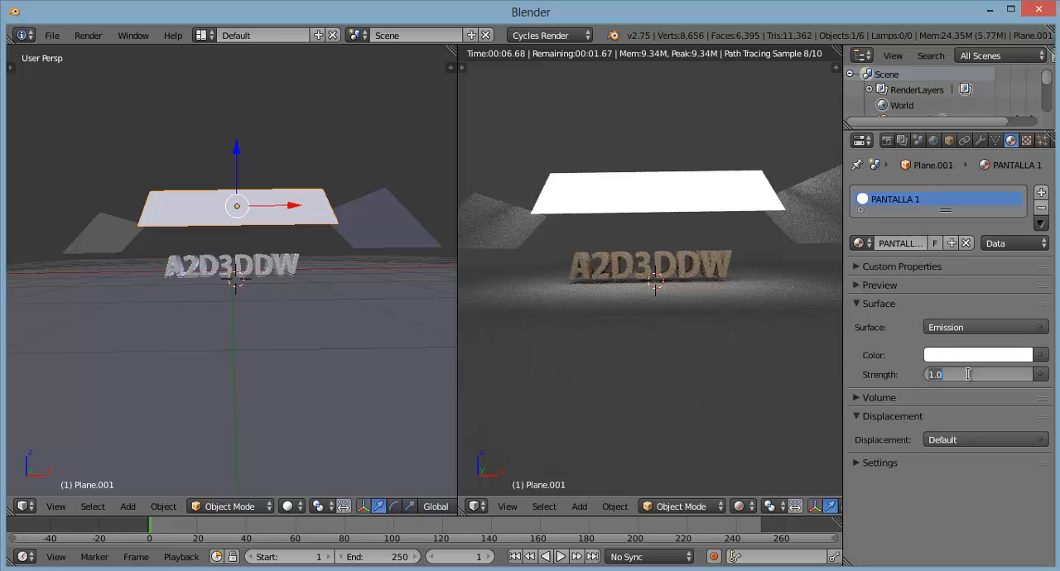
pyautogui.write('3.')
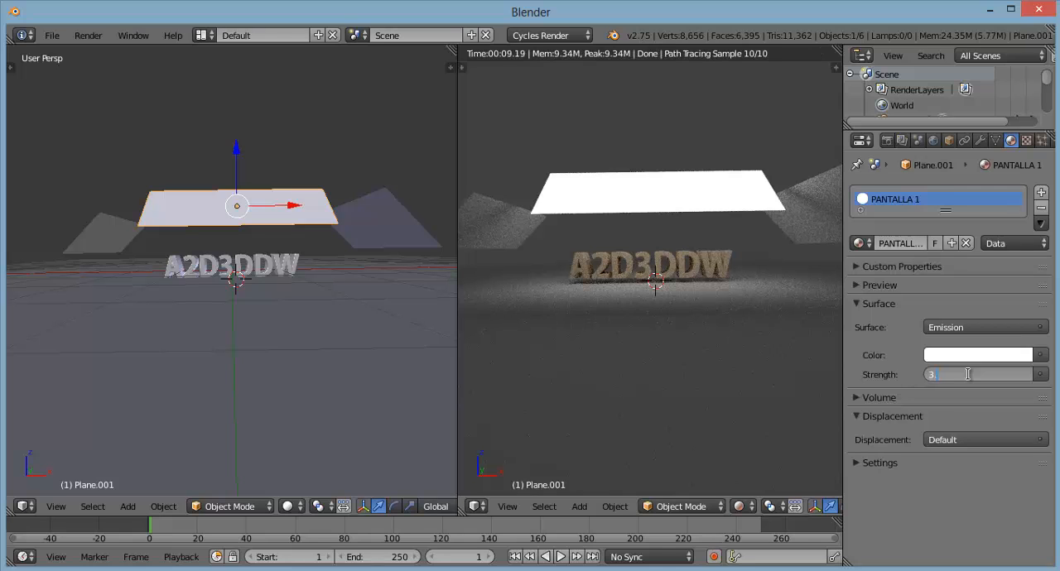
pyautogui.write('5')
pyautogui.press('Return')
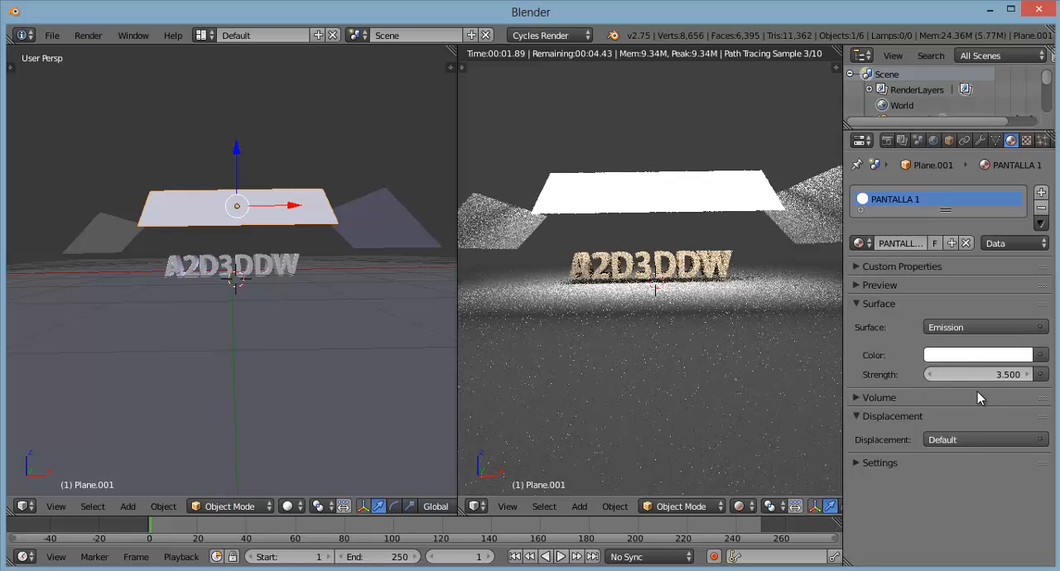
# Step: Set the PANTALLA 1 emission strength to 2.5 and check the lit text from an angle in the rendered view
pyautogui.click(972, 375)
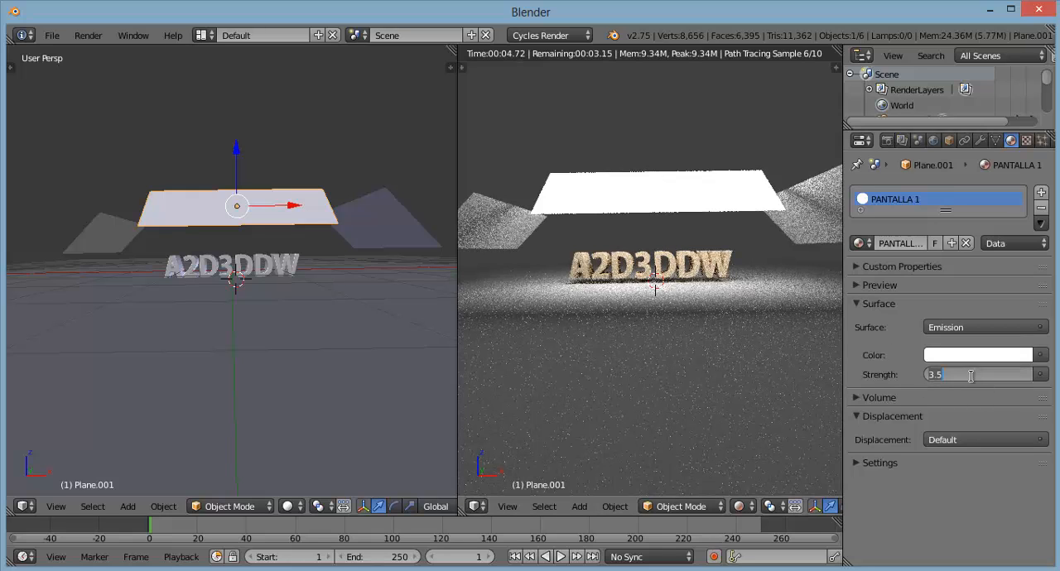
pyautogui.write('2.5')
pyautogui.press('Return')
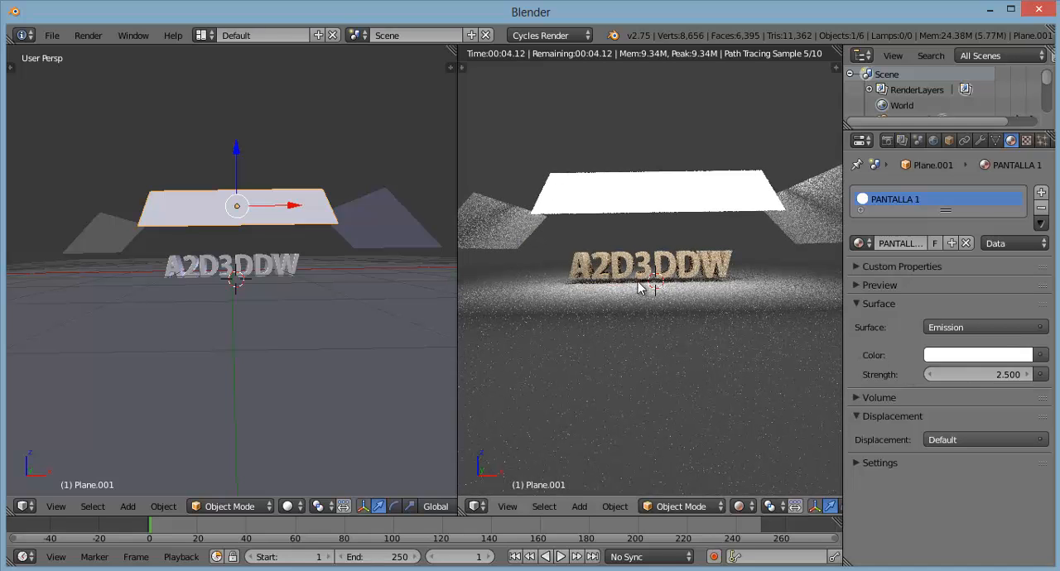
pyautogui.scroll(4, 667, 280)
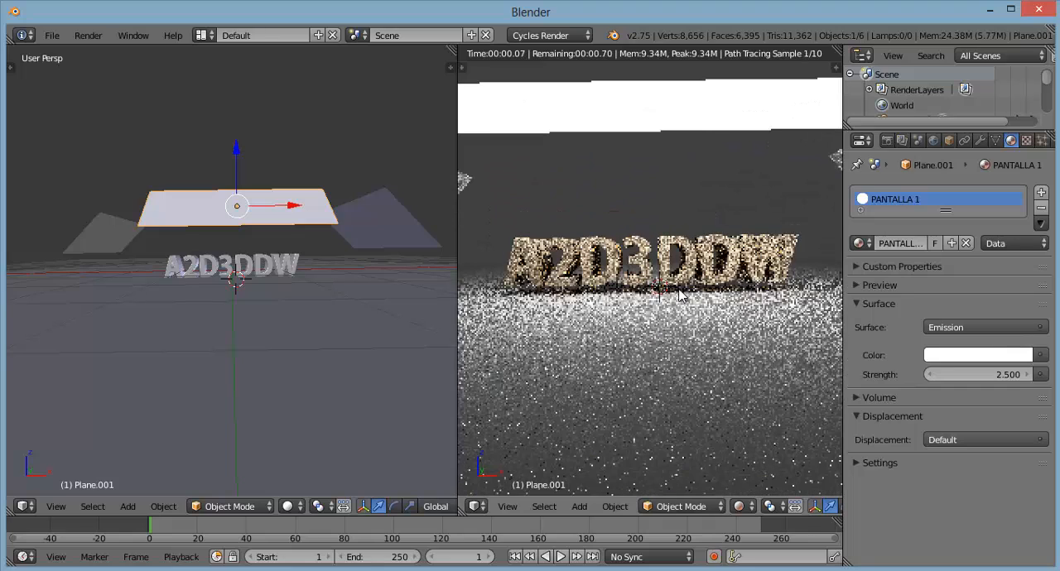
pyautogui.moveTo(605, 311); pyautogui.dragTo(678, 296, button='middle')
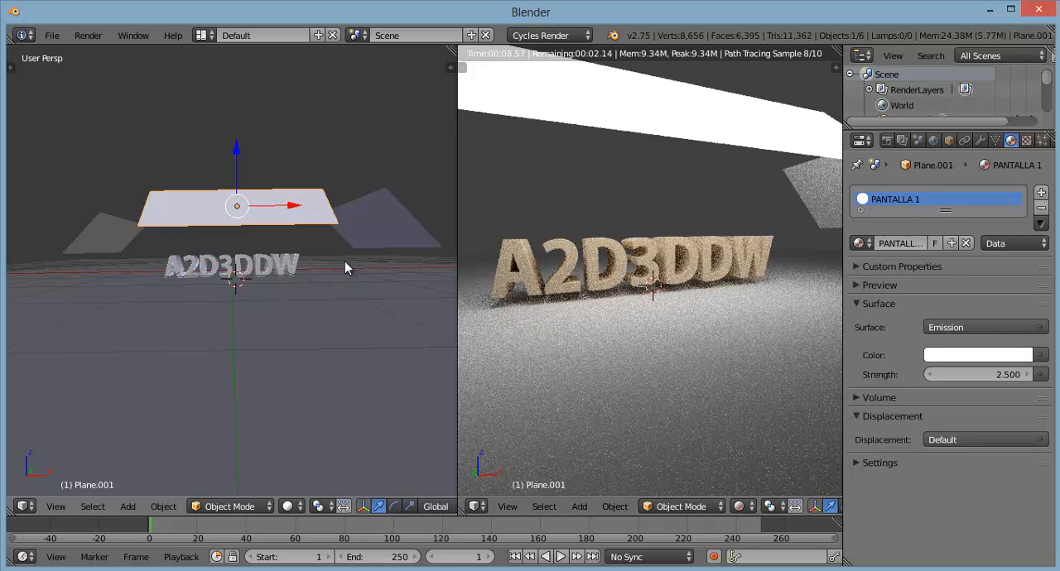
# Step: Give the tilted plane beside the letter A of the text a new material named PANTALLA 2
pyautogui.rightClick(120, 238)
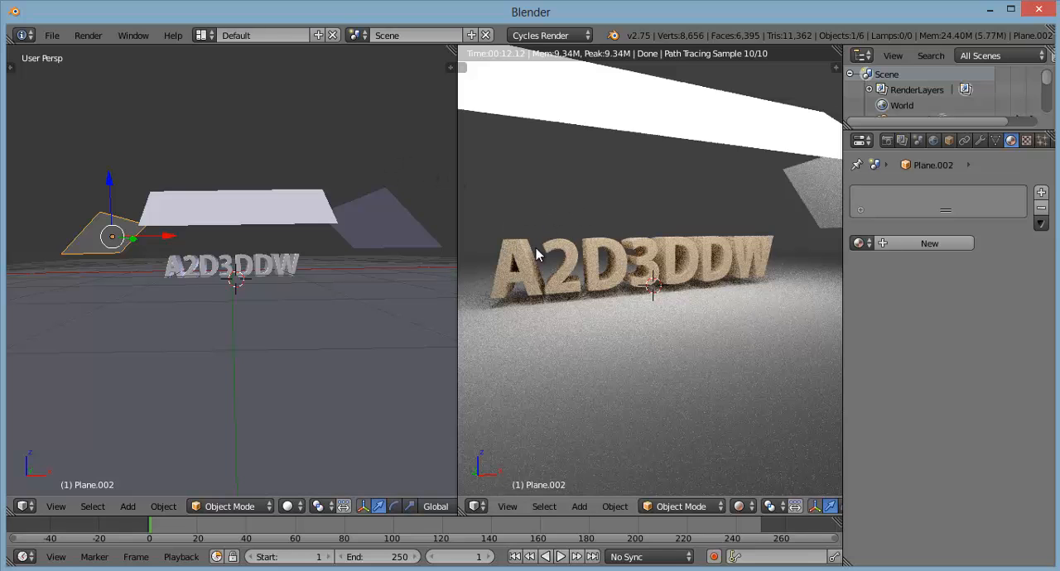
pyautogui.scroll(1, 697, 285)
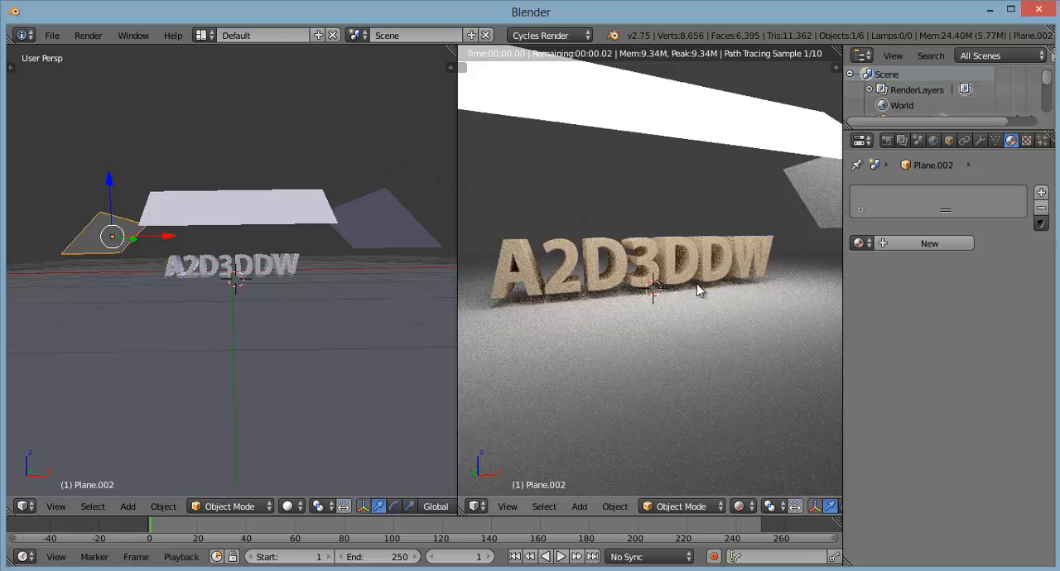
pyautogui.scroll(2, 697, 290)
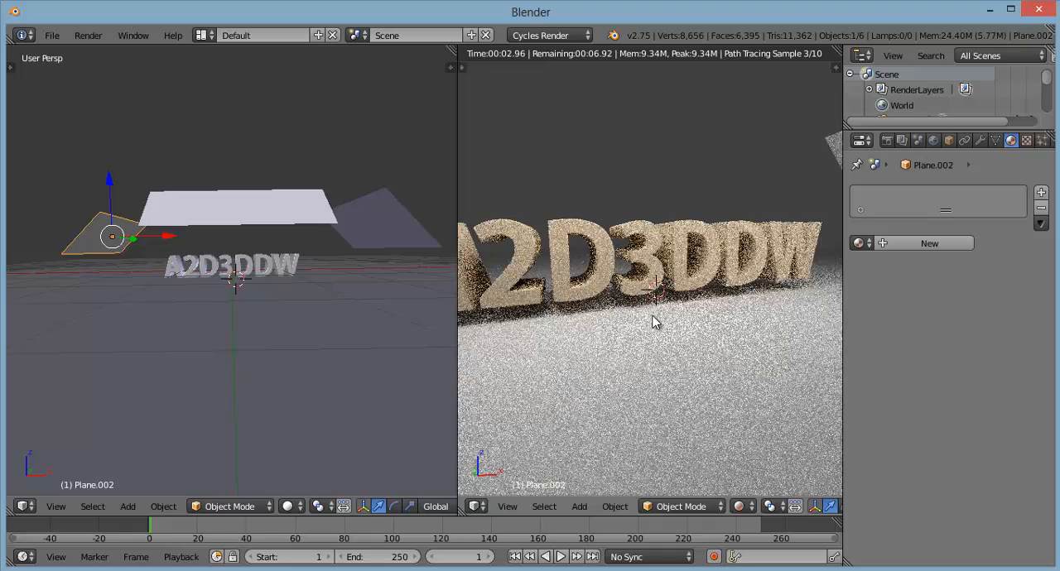
pyautogui.moveTo(656, 322); pyautogui.dragTo(553, 321, button='middle')
pyautogui.scroll(-1, 660, 328)
pyautogui.scroll(-1, 561, 320)
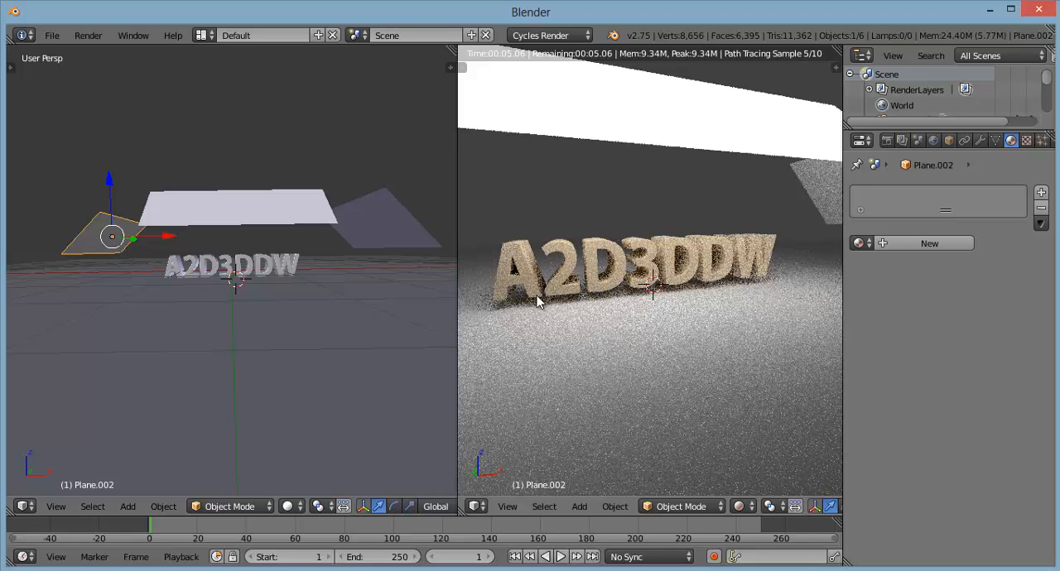
pyautogui.click(921, 243)
pyautogui.click(908, 243)
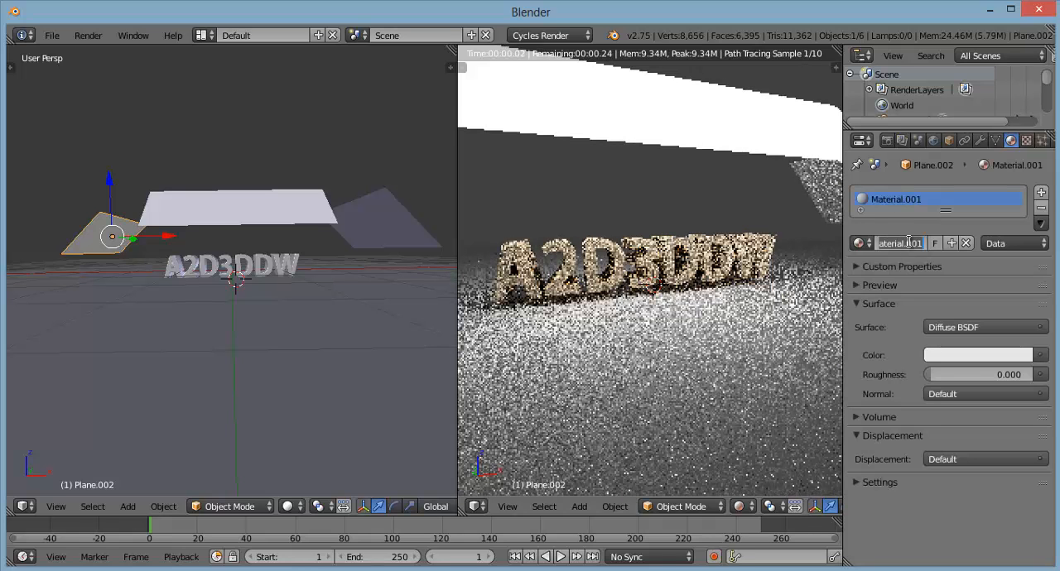
pyautogui.write('PANTA')
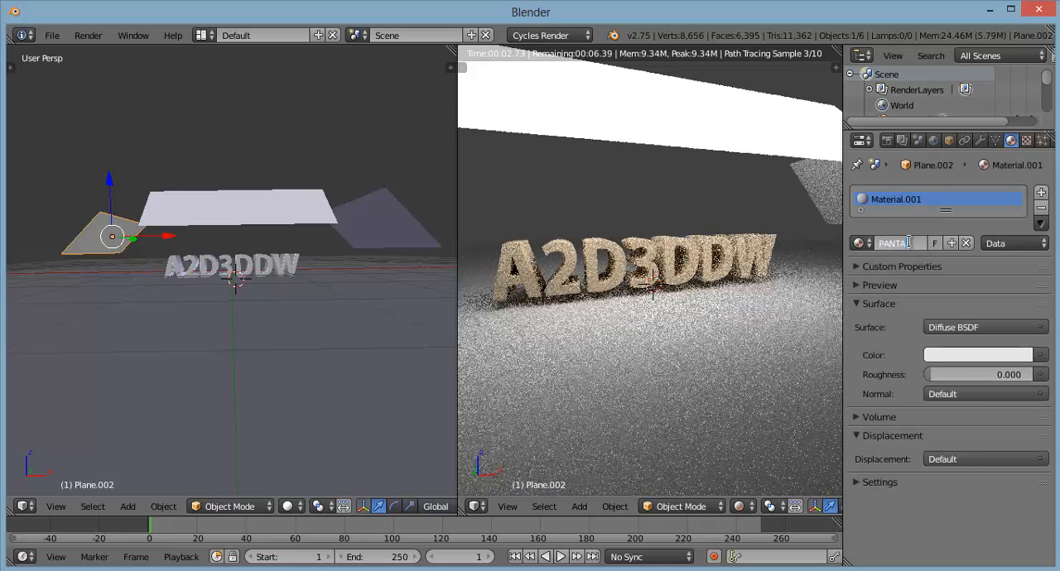
pyautogui.write('LLA 2')
pyautogui.press('Return')
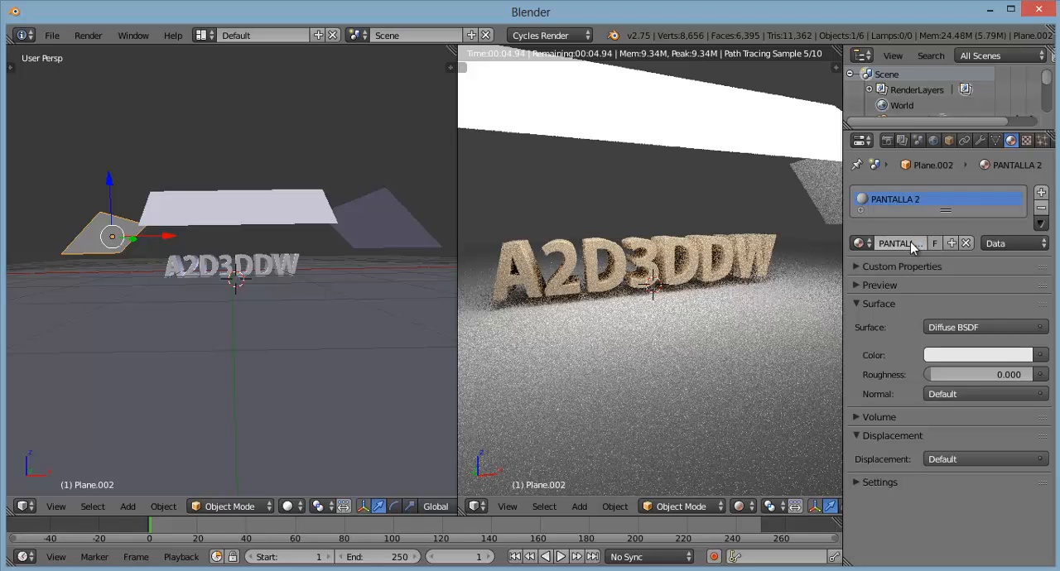
# Step: Change the PANTALLA 2 material's surface to Emission with a saturated green color
pyautogui.click(952, 328)
pyautogui.click(867, 121)
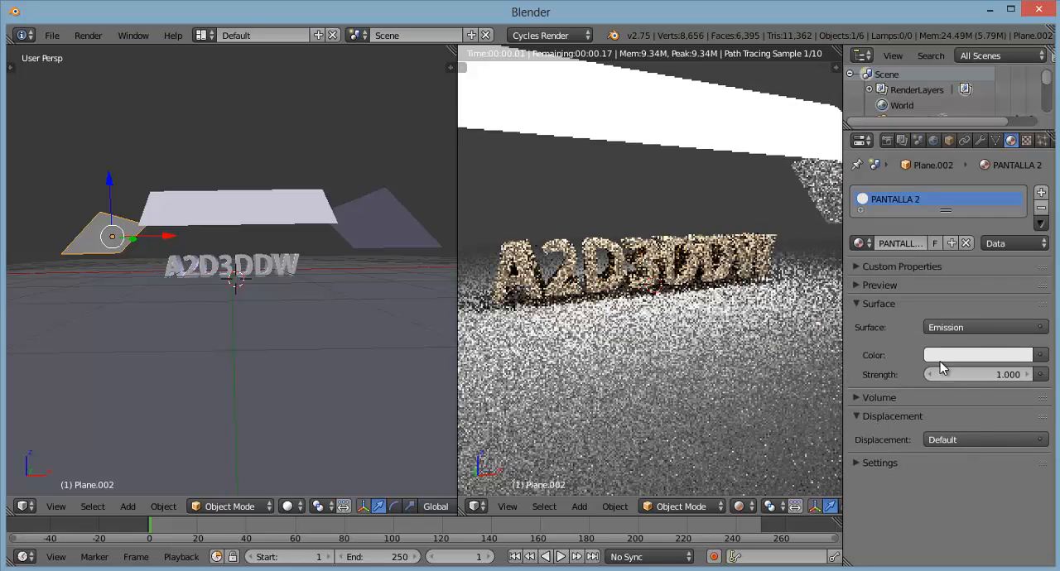
pyautogui.click(955, 356)
pyautogui.click(906, 157)
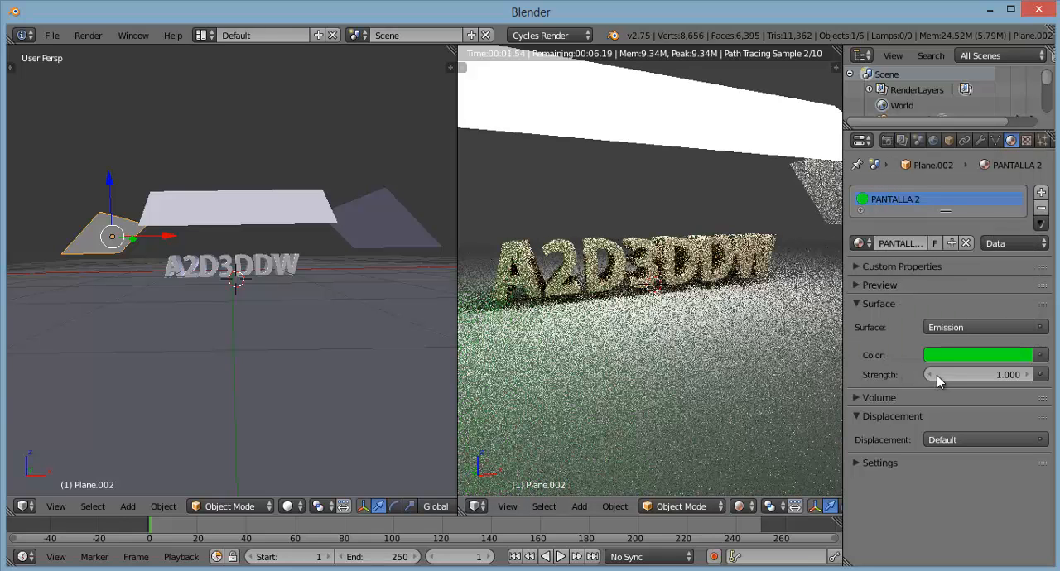
# Step: Set the PANTALLA 2 emission strength to 4.0
pyautogui.click(941, 375)
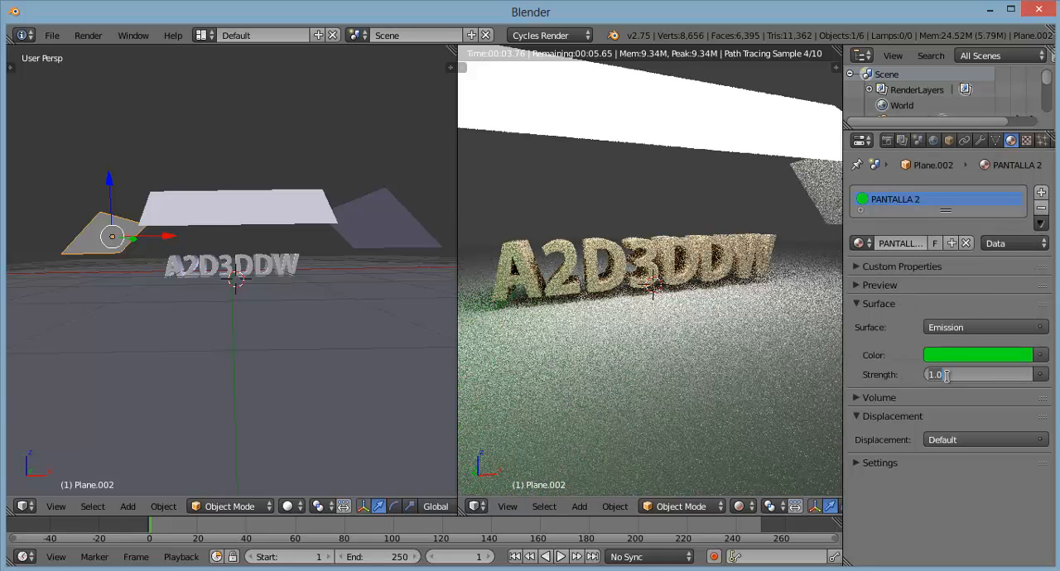
pyautogui.write('4.0')
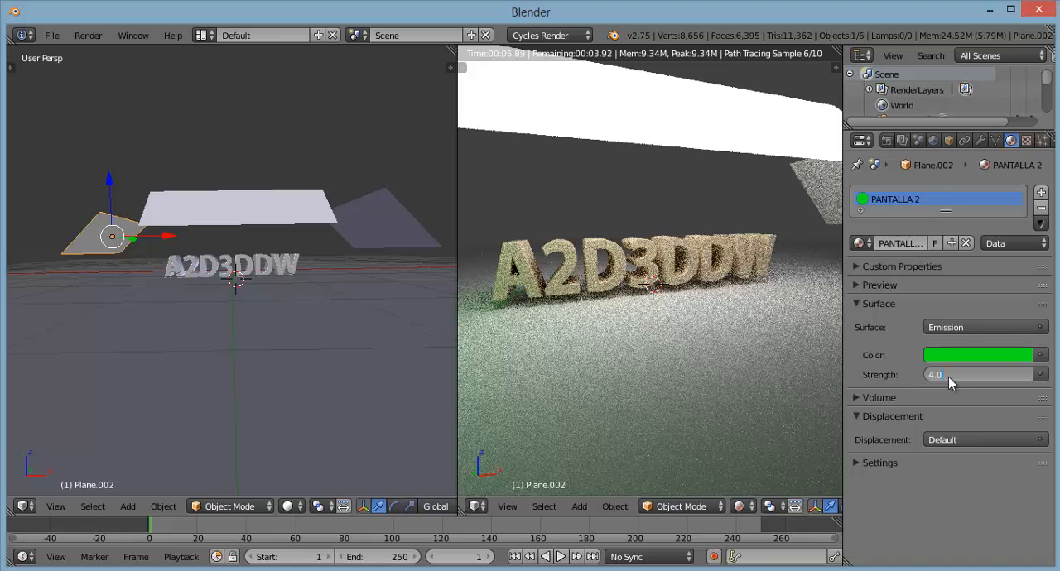
pyautogui.press('Return')
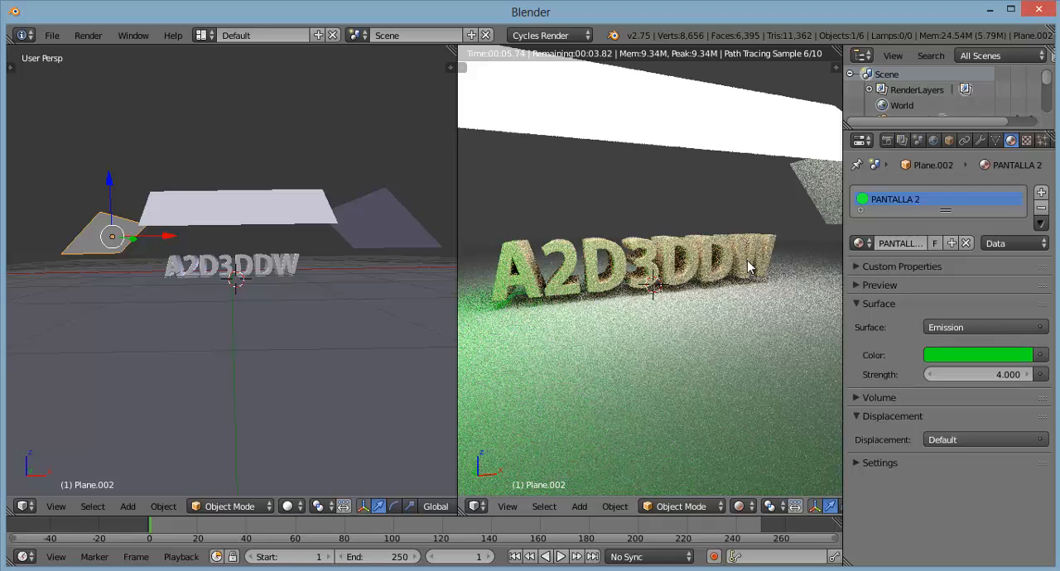
# Step: Give the tilted plane beside the letter W of the text a new material named PANTALLA 3
pyautogui.rightClick(379, 222)
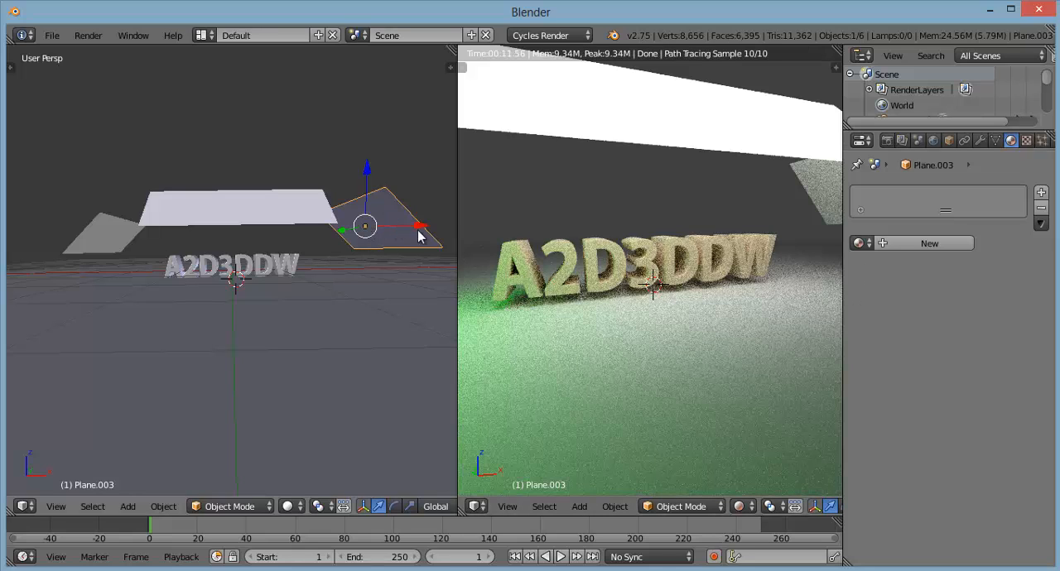
pyautogui.click(917, 244)
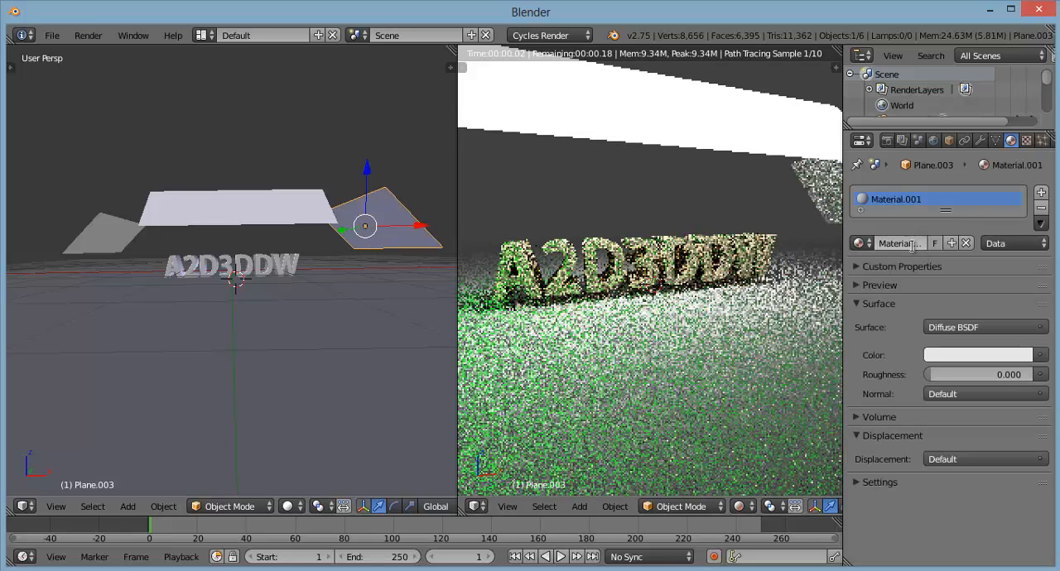
pyautogui.click(911, 246)
pyautogui.write('P')
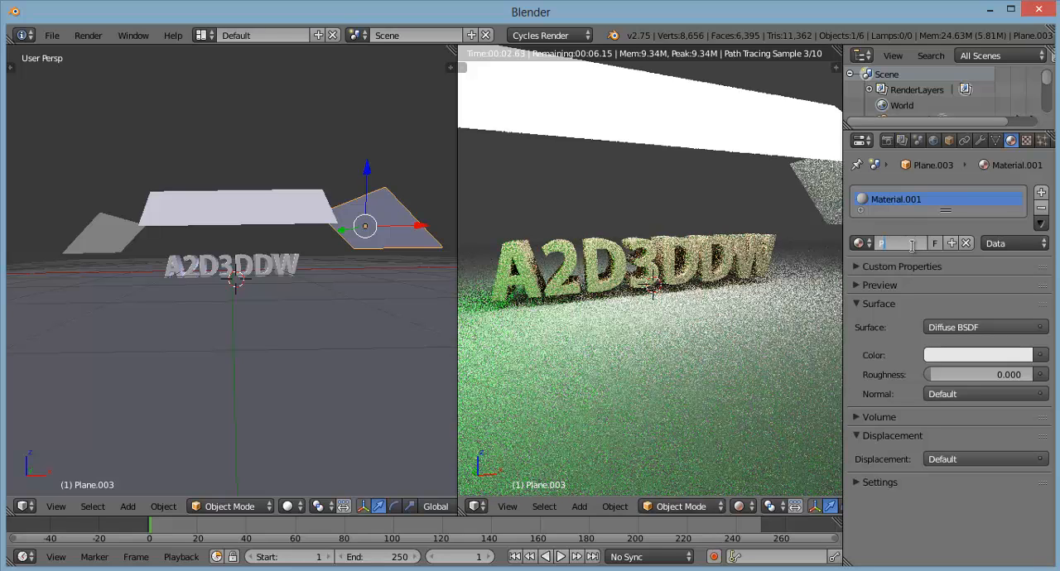
pyautogui.write('ANTALLA3')
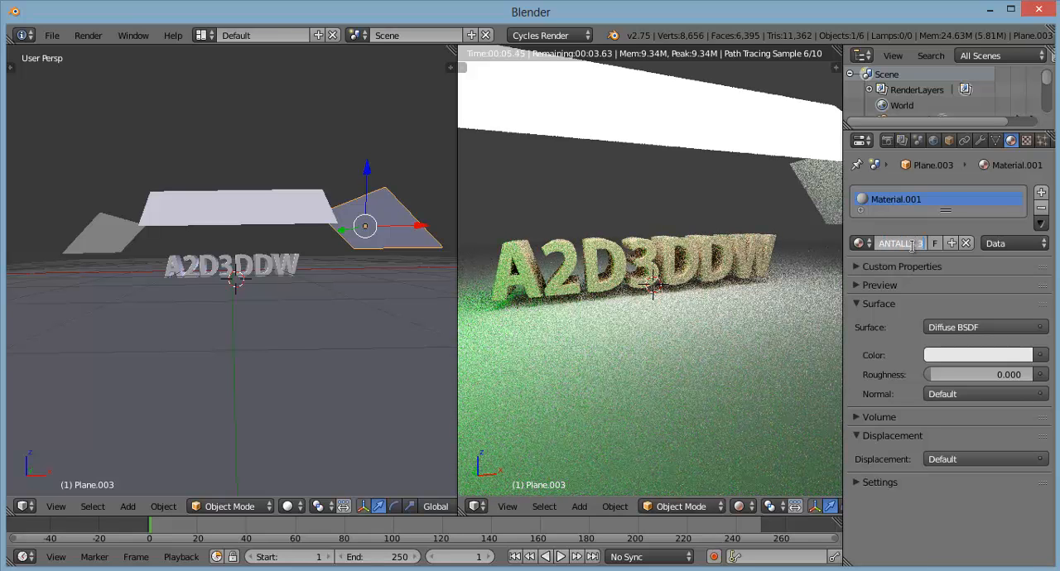
pyautogui.press('Return')
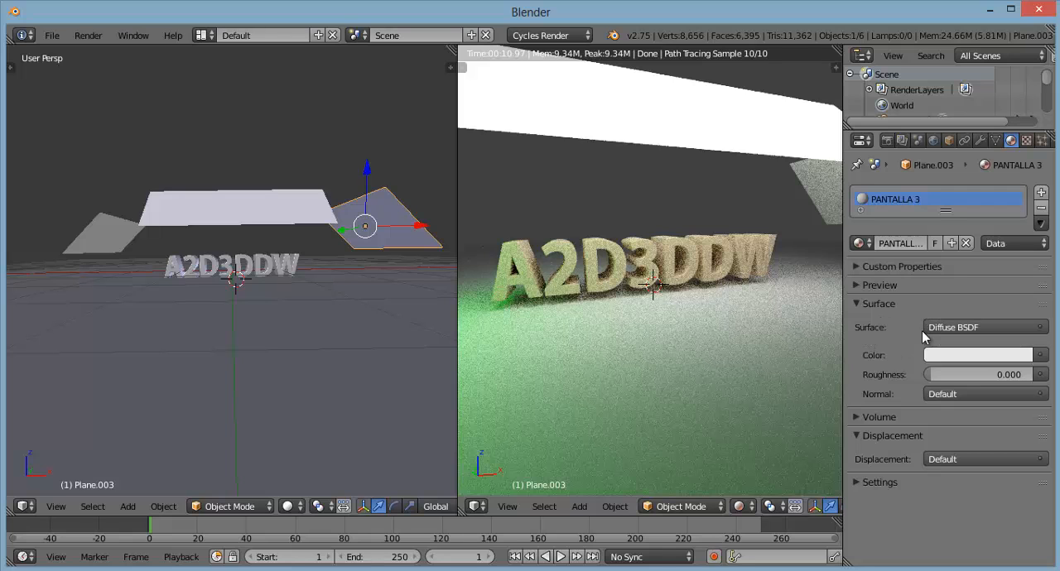
# Step: Change the PANTALLA 3 material's surface to Emission with a bright pink color
pyautogui.click(949, 328)
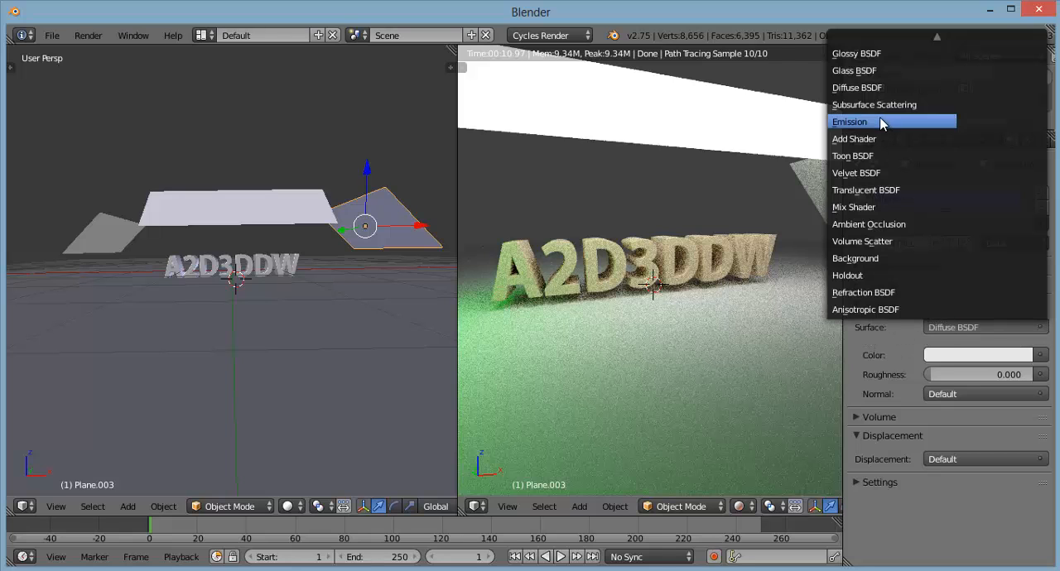
pyautogui.click(853, 122)
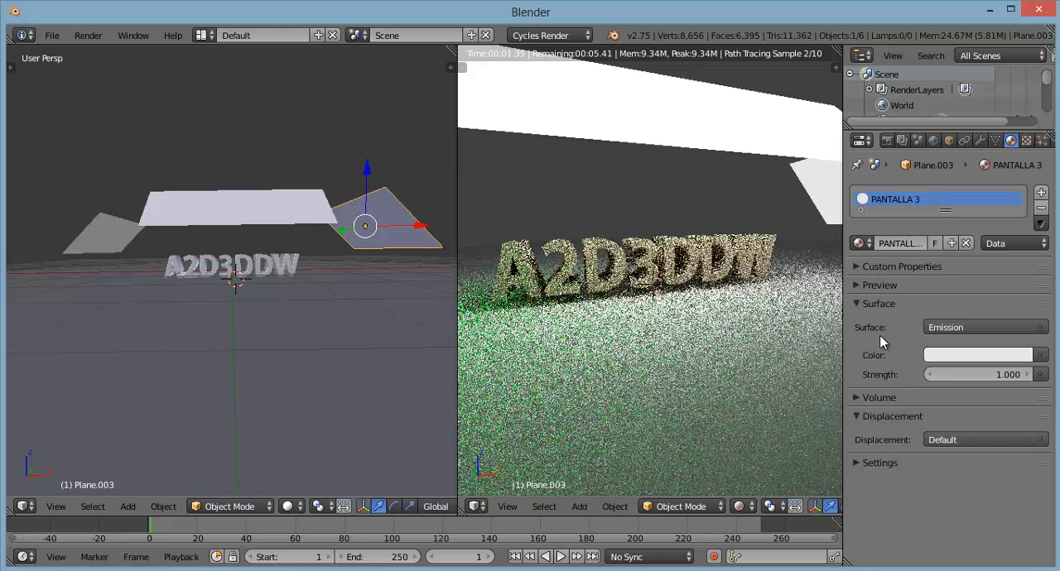
pyautogui.click(945, 356)
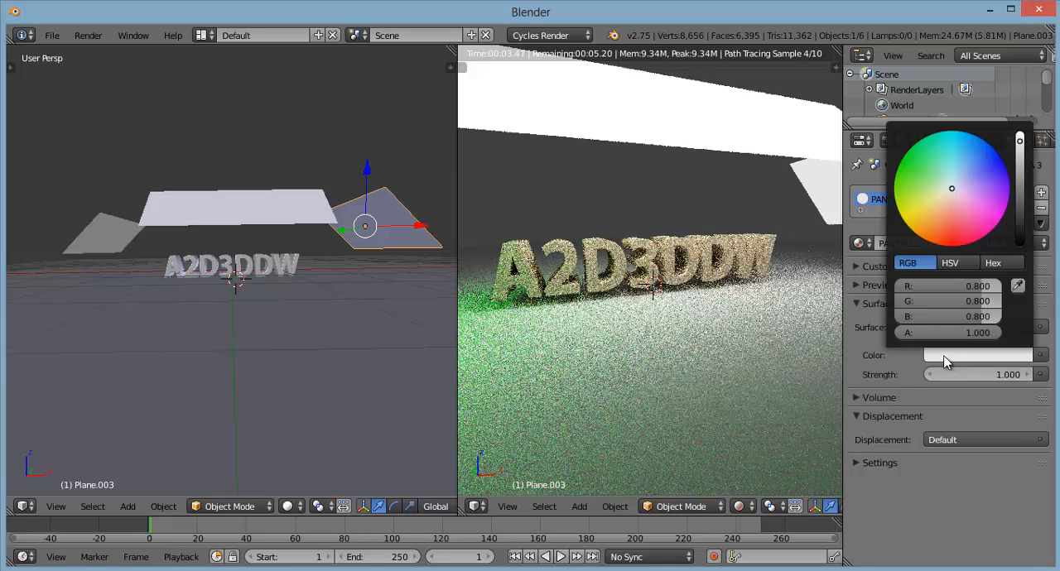
pyautogui.click(985, 231)
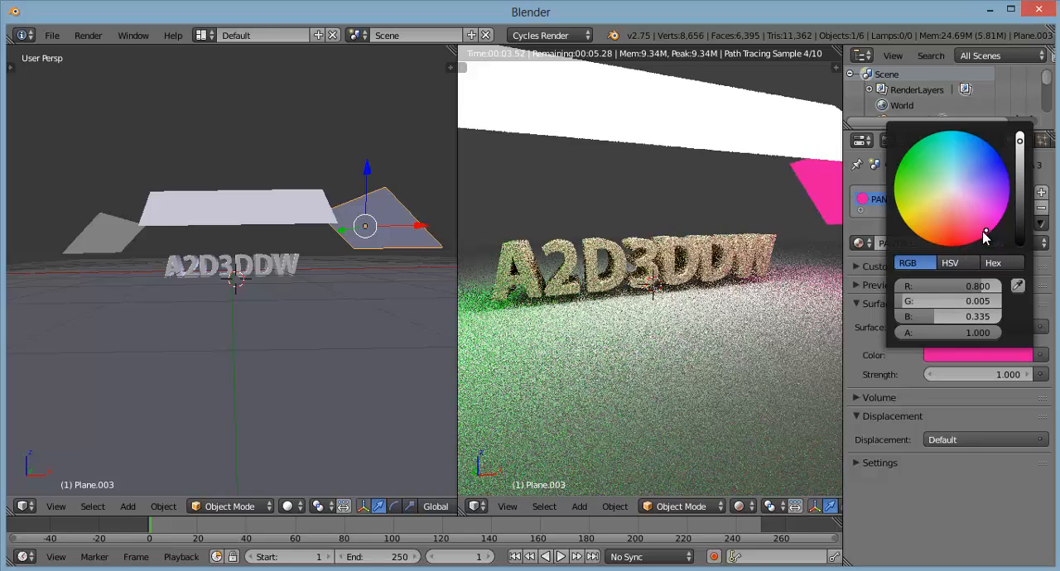
pyautogui.click(982, 233)
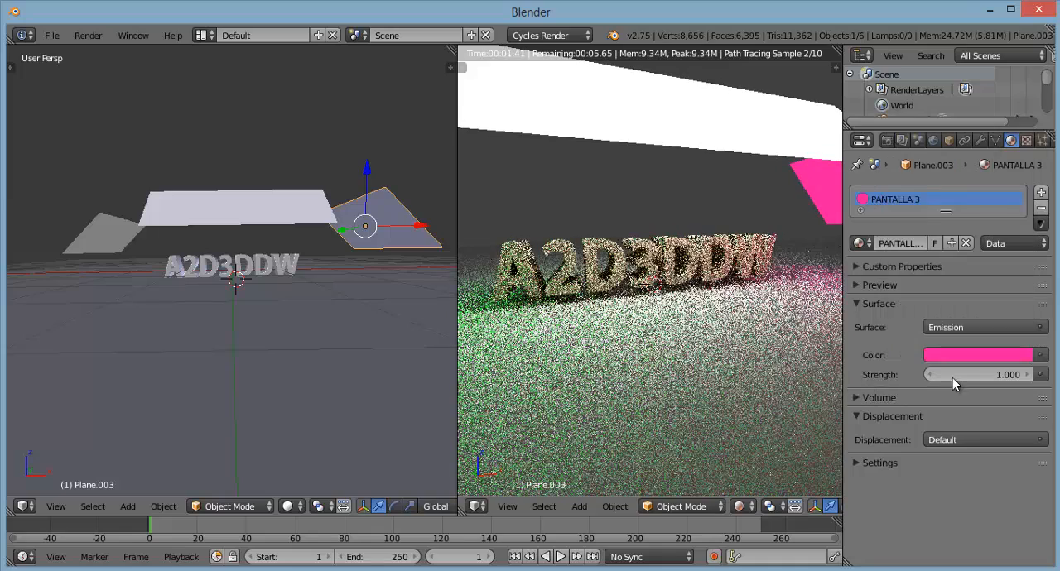
# Step: Set the emission strength of the PANTALLA 3 material to 4.5
pyautogui.click(954, 376)
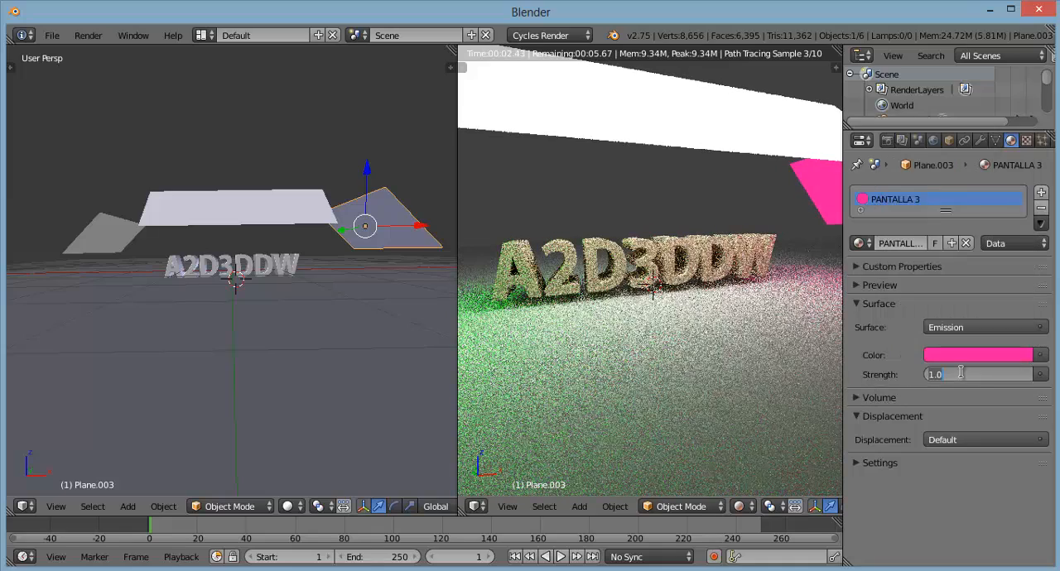
pyautogui.write('4.')
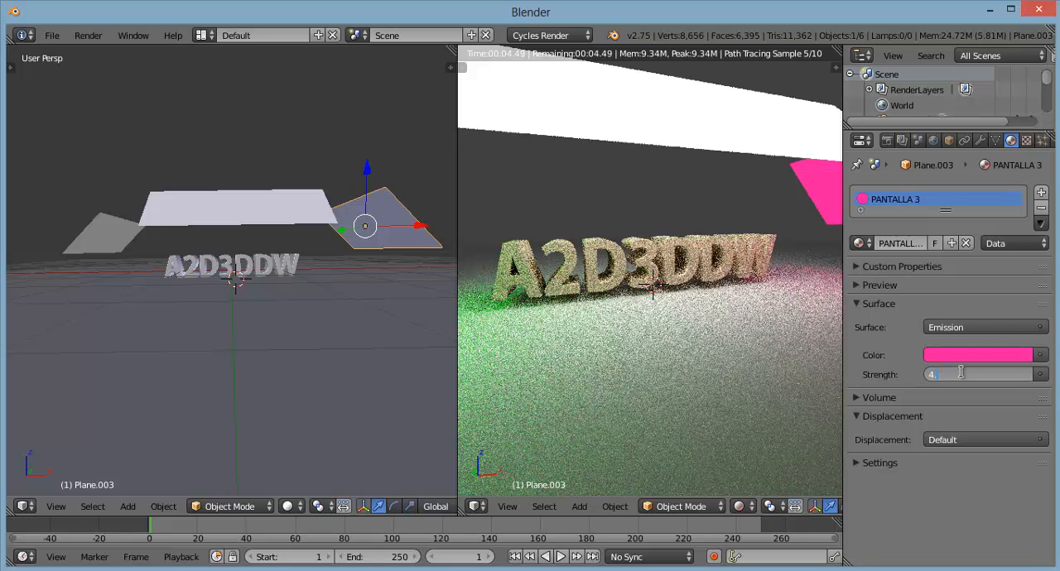
pyautogui.write('5')
pyautogui.press('Return')
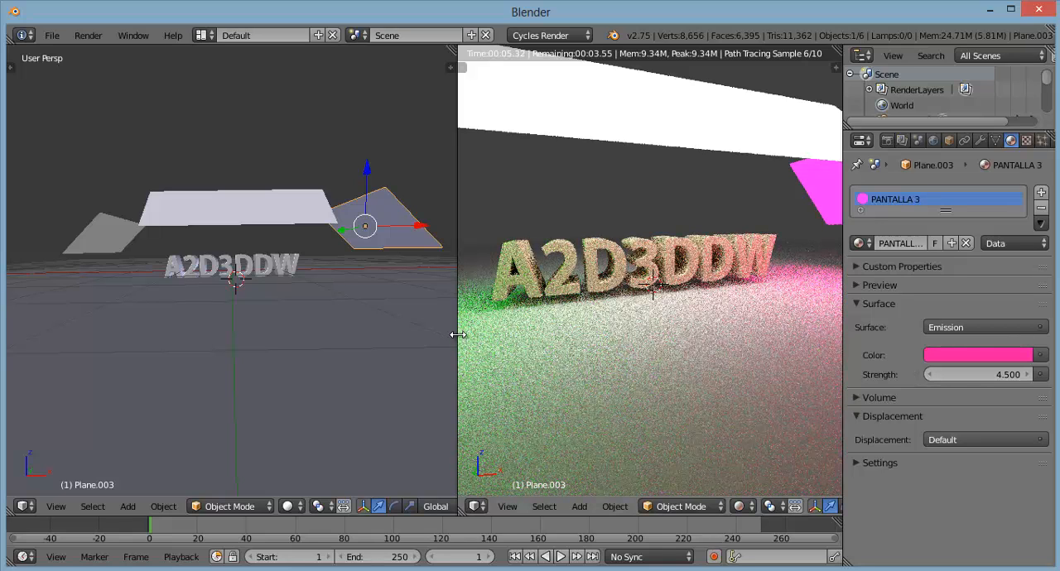
# Step: Lower the pink PANTALLA 3 plane slightly and move it along X a little closer to the text
pyautogui.moveTo(458, 335); pyautogui.dragTo(428, 335)
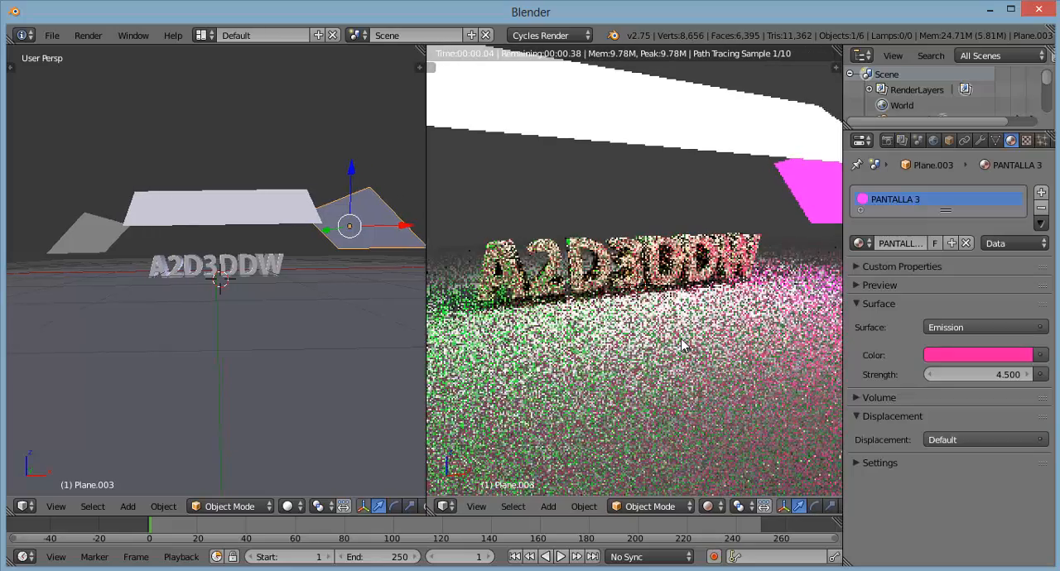
pyautogui.scroll(2, 689, 308)
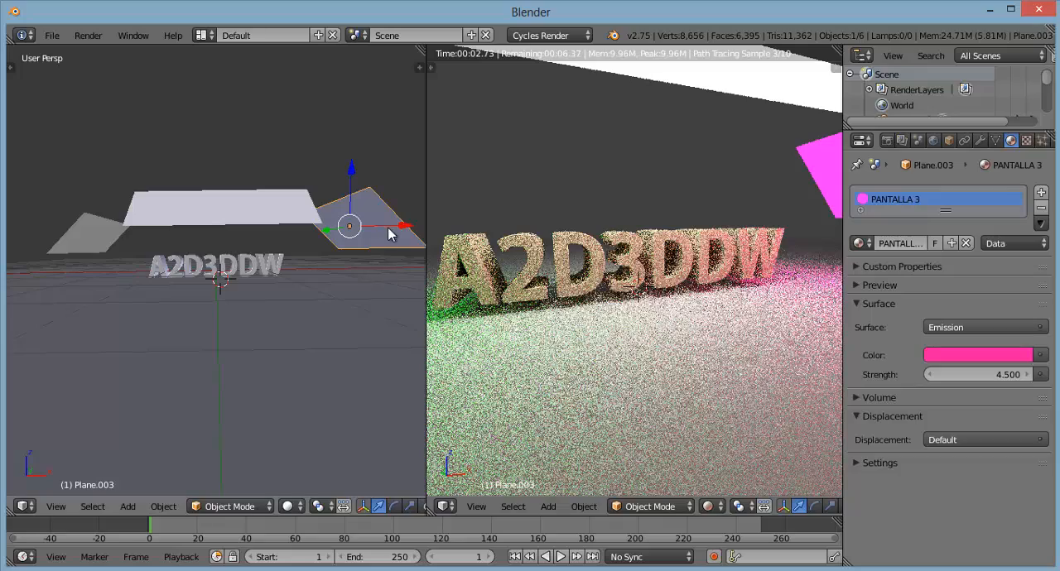
pyautogui.moveTo(353, 178); pyautogui.dragTo(352, 191)
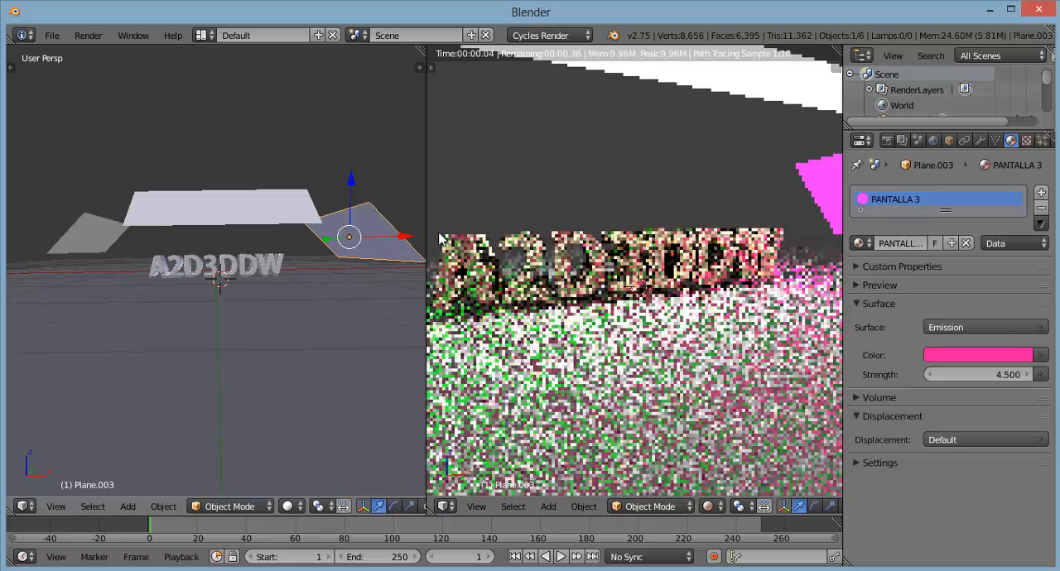
pyautogui.moveTo(404, 238); pyautogui.dragTo(392, 239)
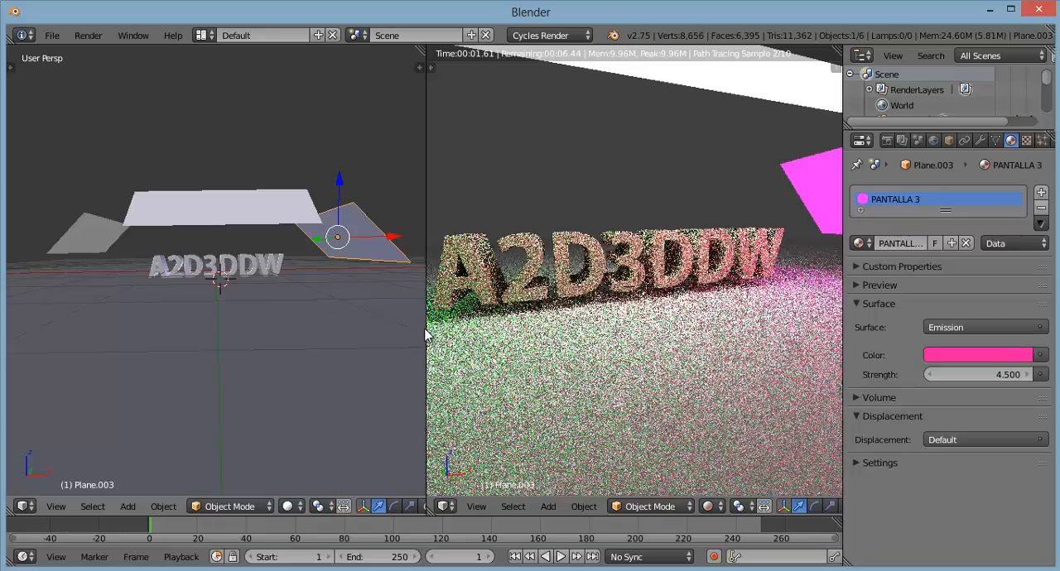
# Step: Widen the rendered viewport and switch it to the camera view
pyautogui.moveTo(426, 331); pyautogui.dragTo(351, 332)
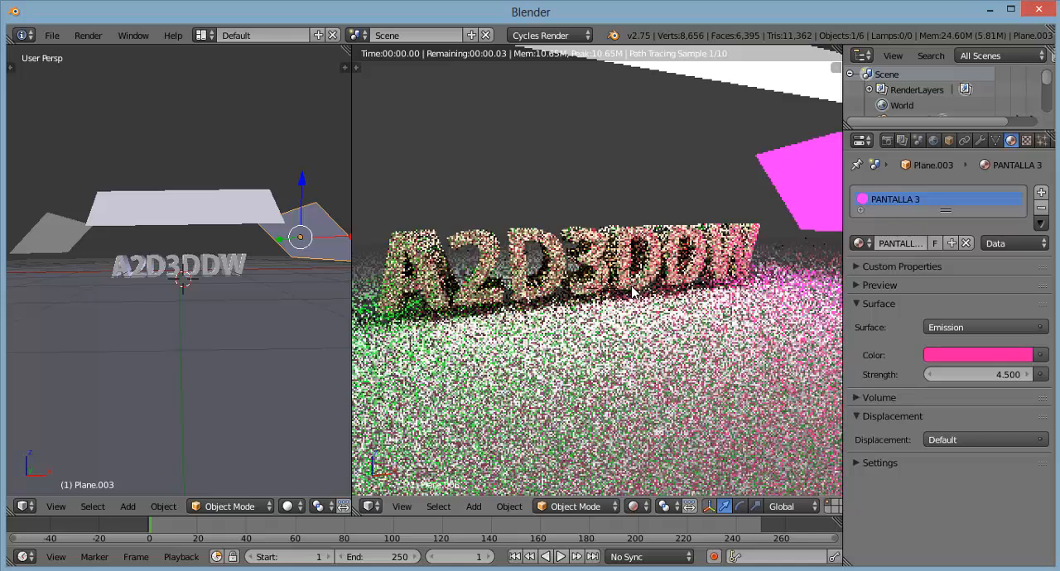
pyautogui.scroll(-2, 634, 291)
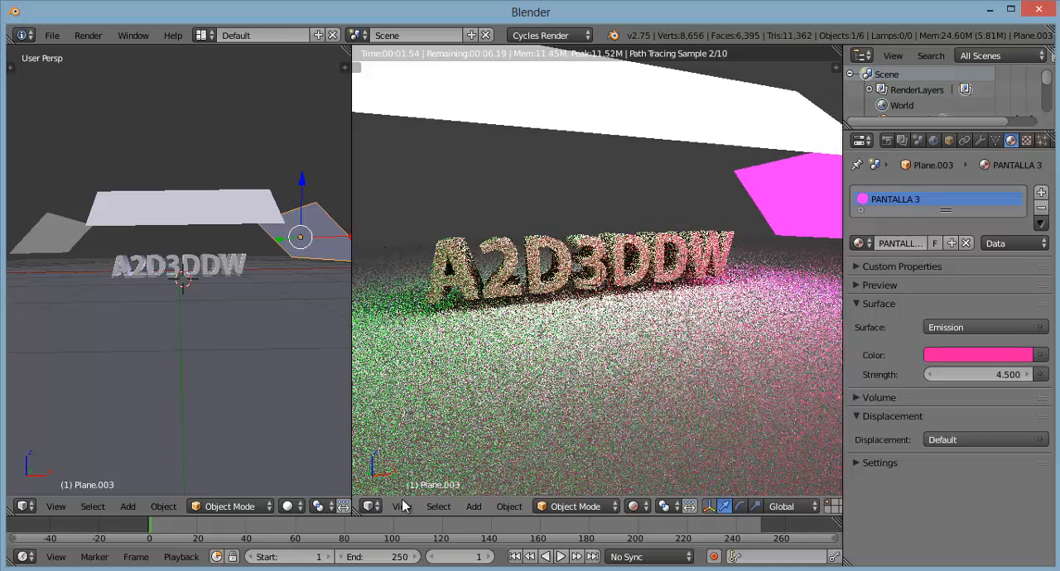
pyautogui.click(402, 508)
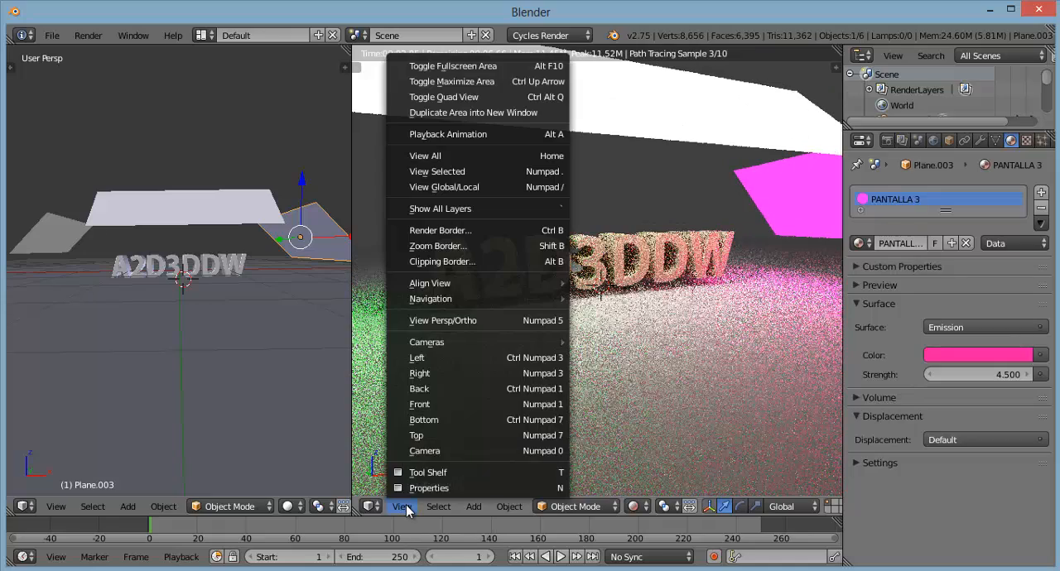
pyautogui.click(441, 450)
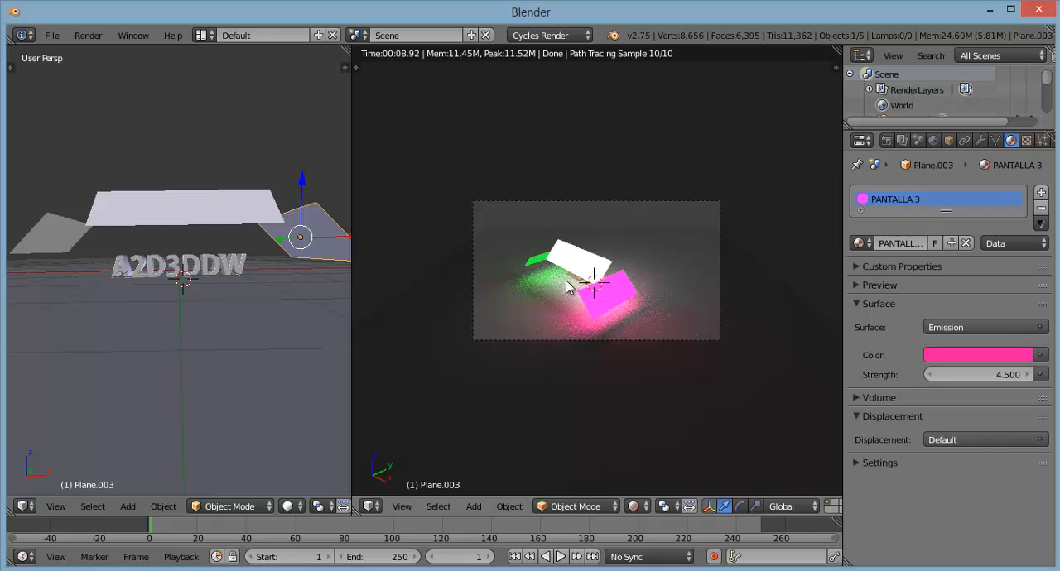
# Step: Enable Lock Camera to View in the rendered viewport
pyautogui.press('n')
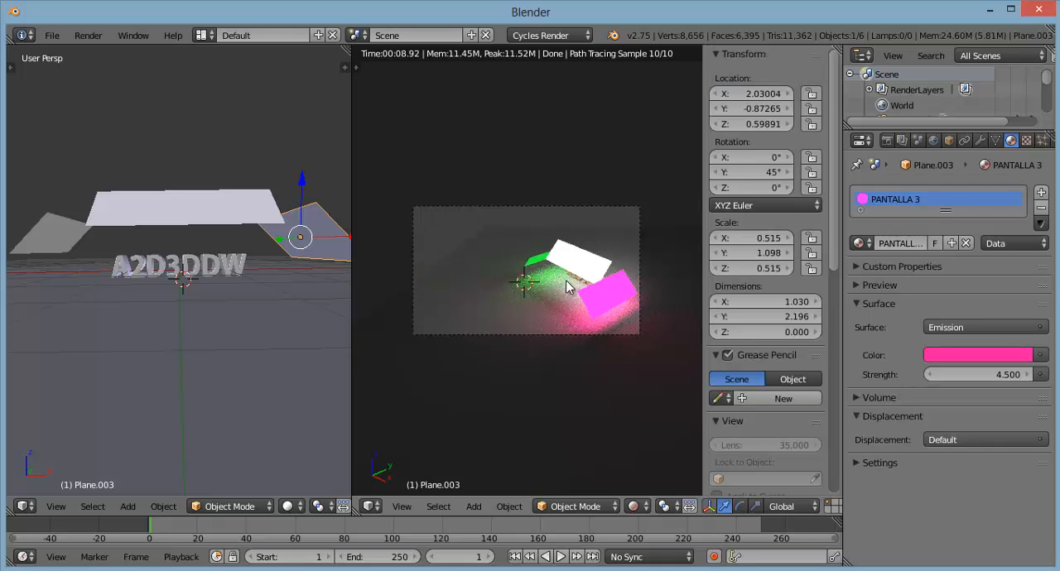
pyautogui.scroll(-5, 746, 422)
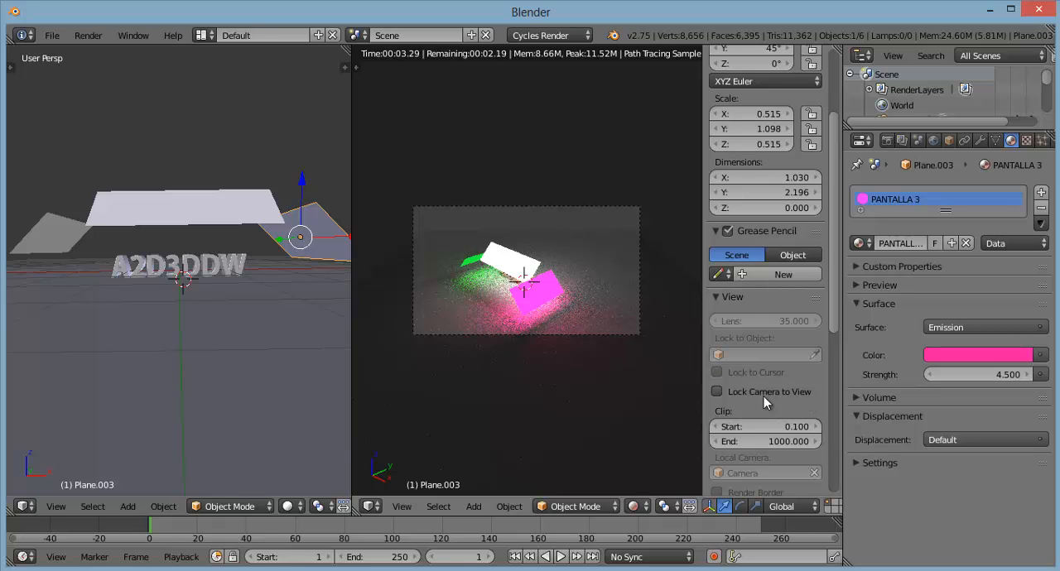
pyautogui.click(717, 392)
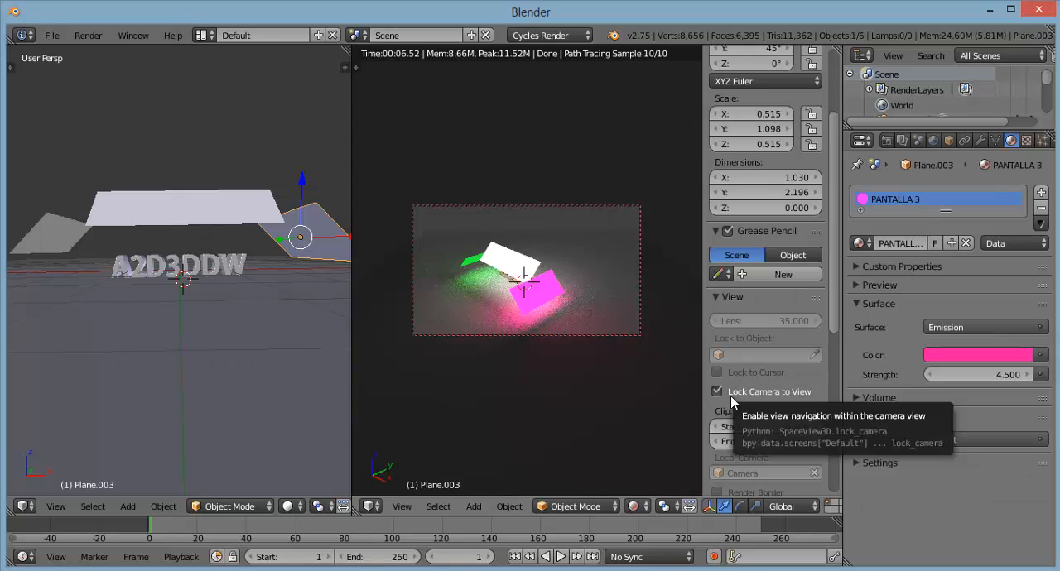
pyautogui.press('n')
# Step: Bring the camera around to a low, close view facing the front of the A2D3DDW text
pyautogui.scroll(5, 590, 302)
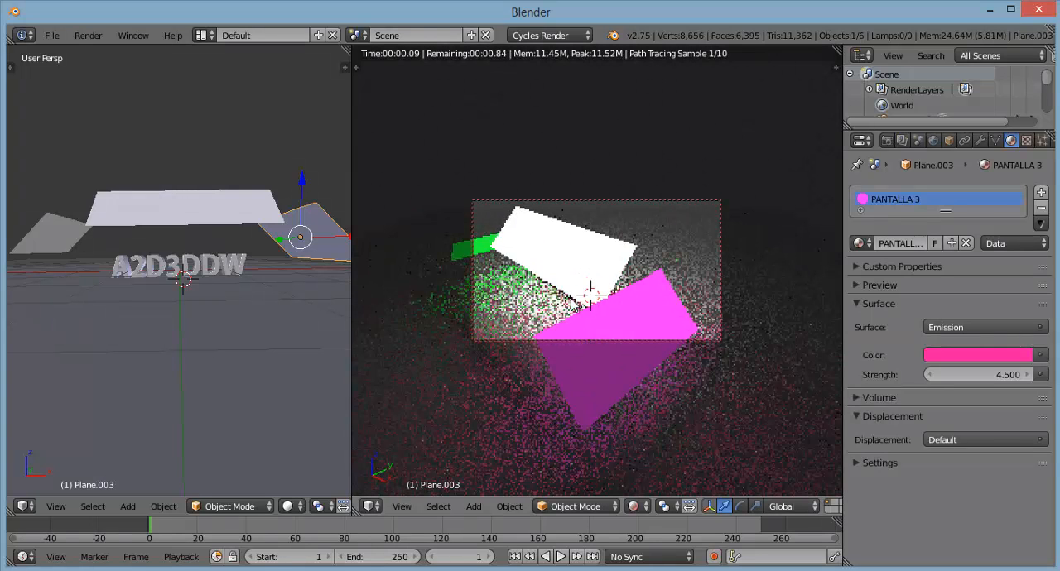
pyautogui.moveTo(571, 302); pyautogui.dragTo(612, 310, button='middle')
pyautogui.scroll(2, 613, 313)
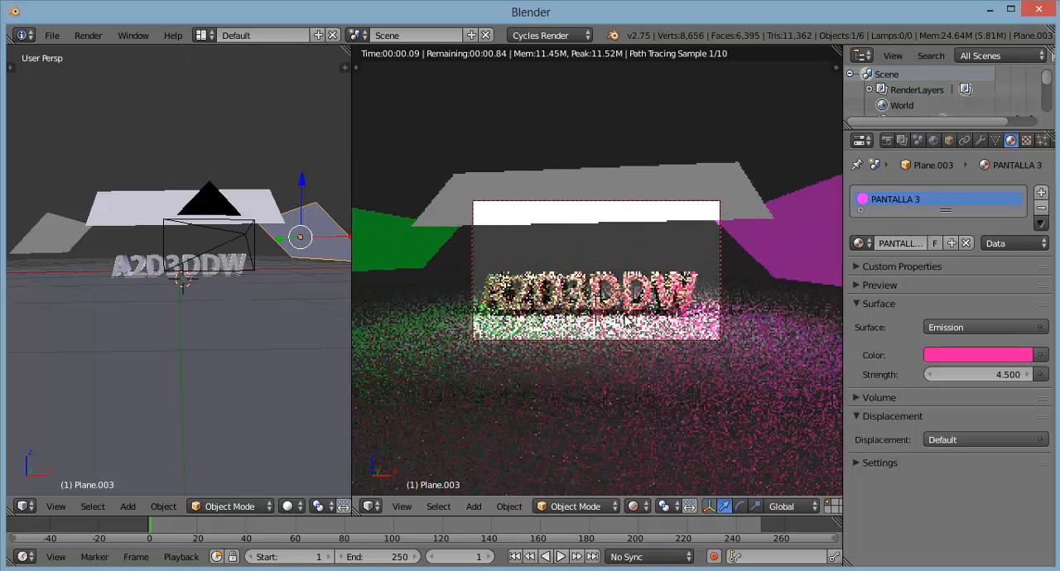
pyautogui.moveTo(636, 314); pyautogui.dragTo(668, 280, button='middle')
pyautogui.moveTo(573, 306); pyautogui.dragTo(644, 322, button='middle')
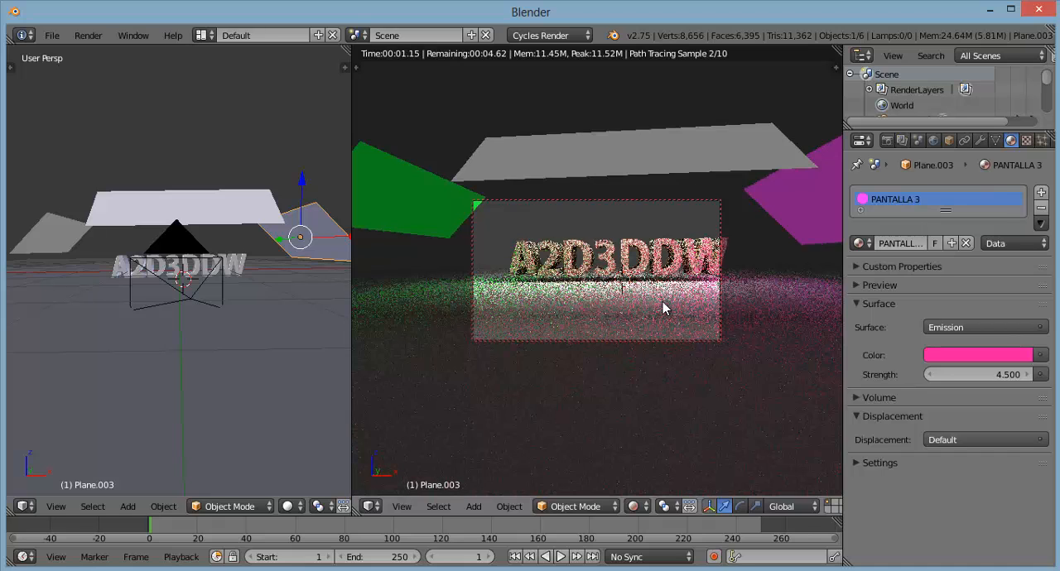
# Step: Fine-tune the camera's angle, height and distance so the whole text fits inside the frame without the light planes
pyautogui.moveTo(556, 310); pyautogui.dragTo(570, 313, button='middle')
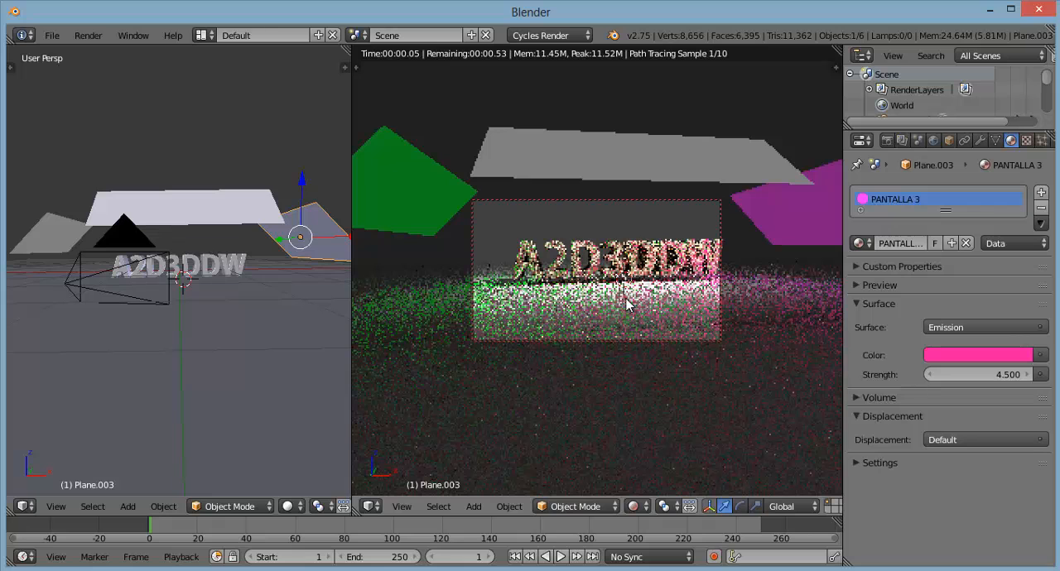
pyautogui.keyDown('shift'); pyautogui.moveTo(553, 289); pyautogui.dragTo(544, 289, button='middle'); pyautogui.keyUp('shift')
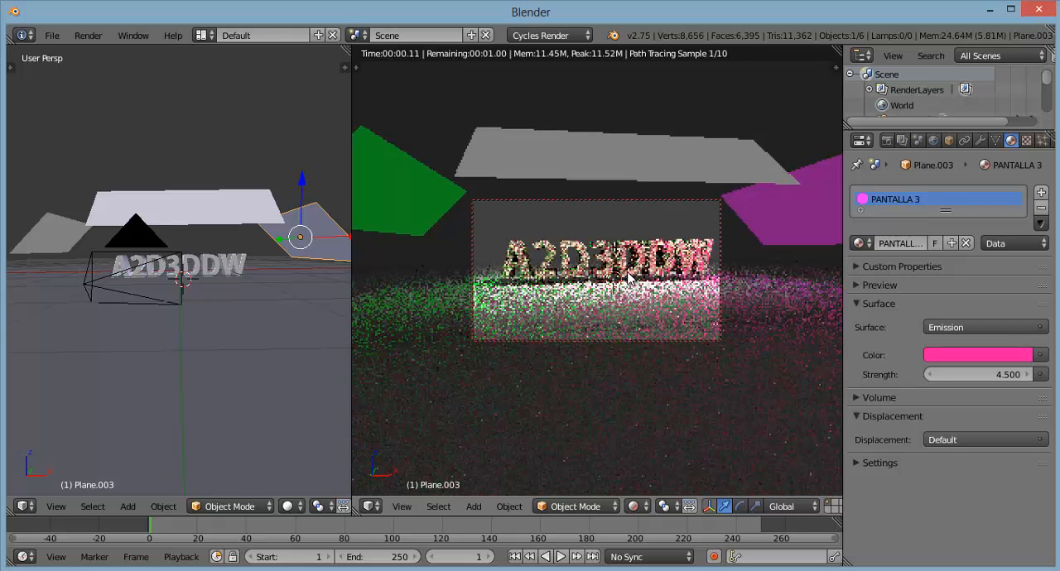
pyautogui.scroll(1, 627, 279)
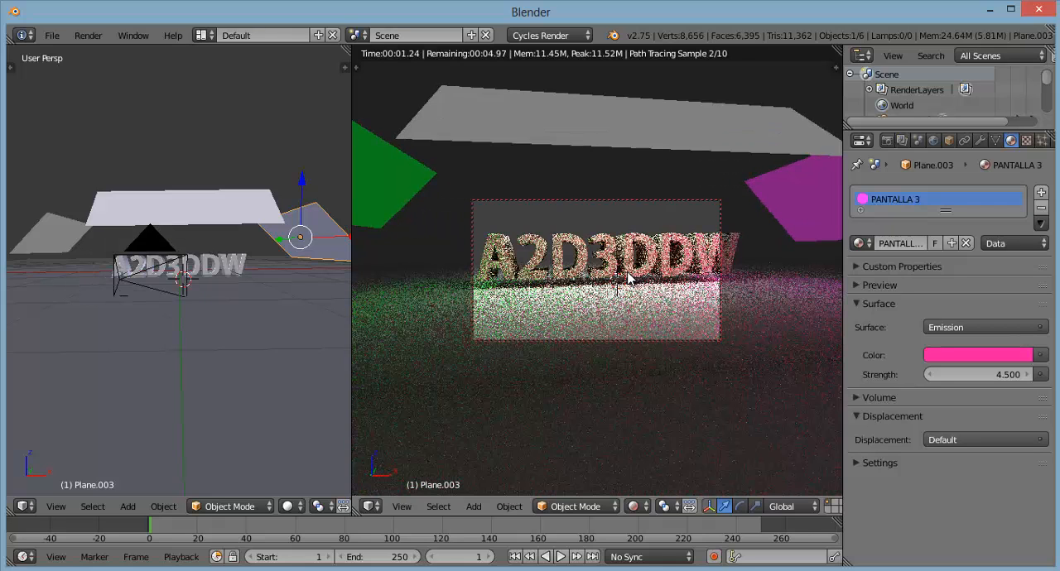
pyautogui.scroll(-1, 626, 280)
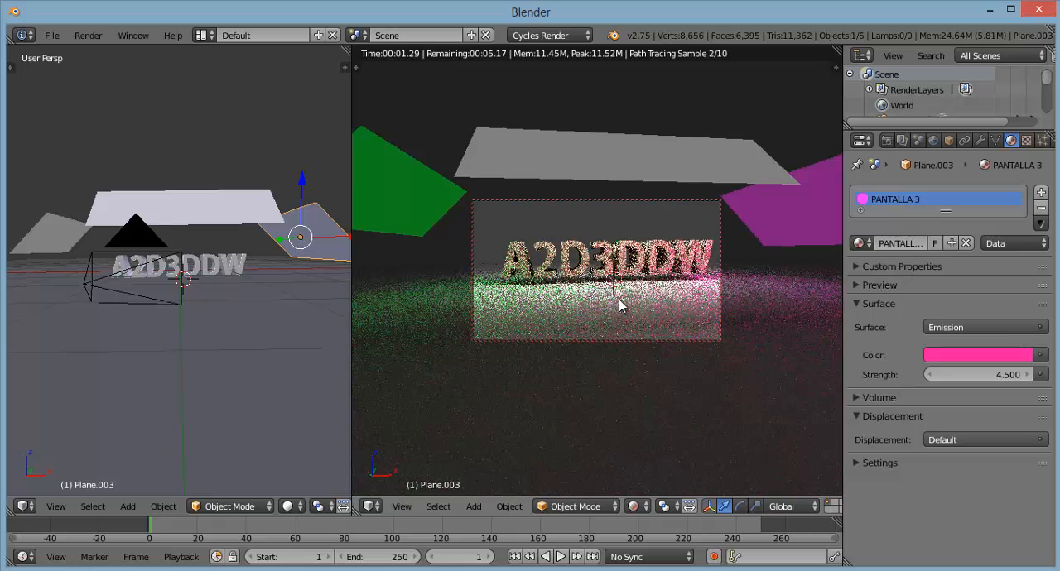
pyautogui.keyDown('shift'); pyautogui.moveTo(627, 303); pyautogui.dragTo(626, 286, button='middle'); pyautogui.keyUp('shift')
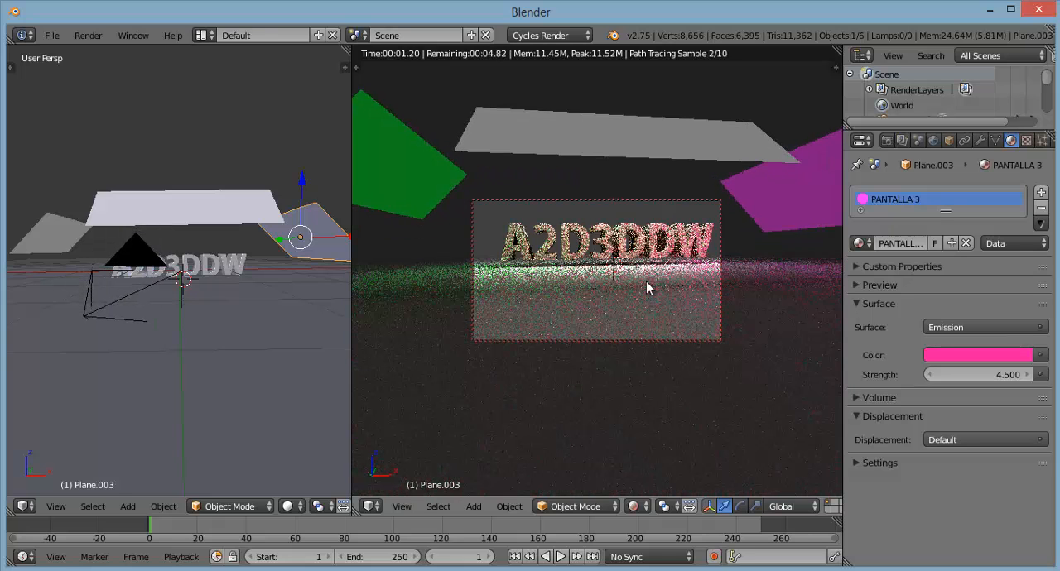
pyautogui.keyDown('shift'); pyautogui.moveTo(646, 283); pyautogui.dragTo(651, 296, button='middle'); pyautogui.keyUp('shift')
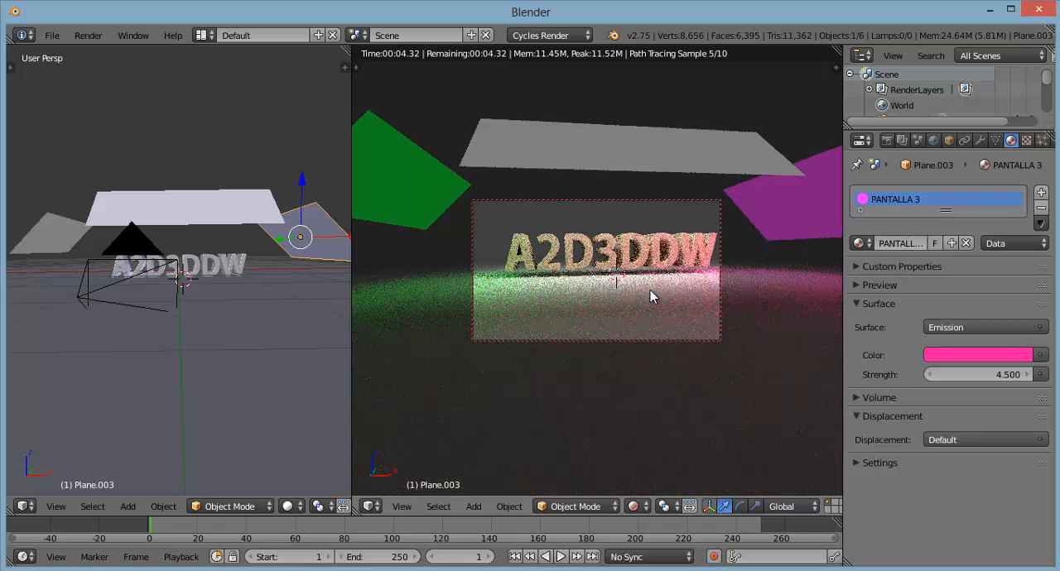
pyautogui.scroll(-1, 650, 291)
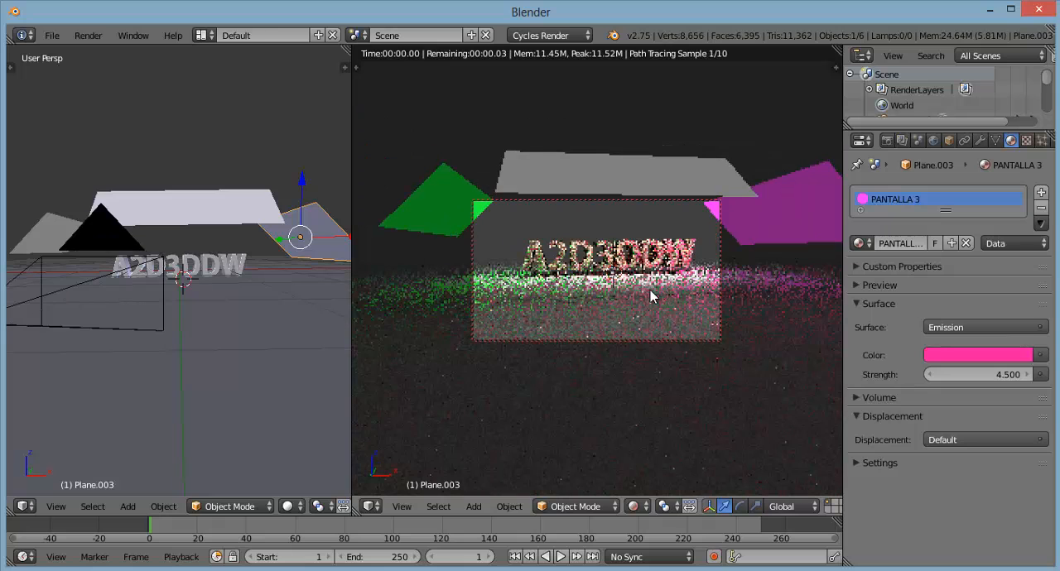
pyautogui.scroll(1, 650, 295)
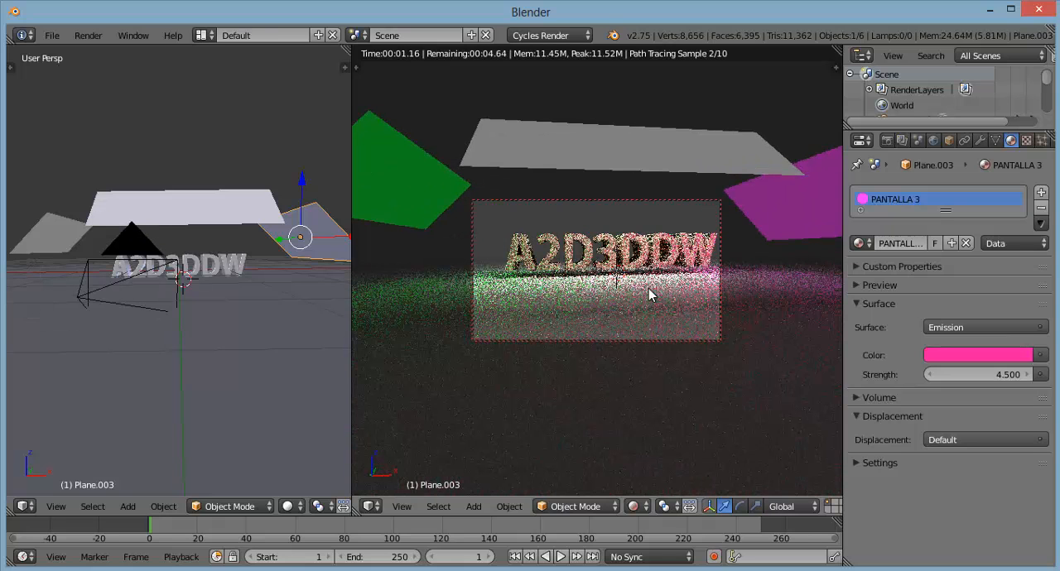
pyautogui.scroll(1, 650, 295)
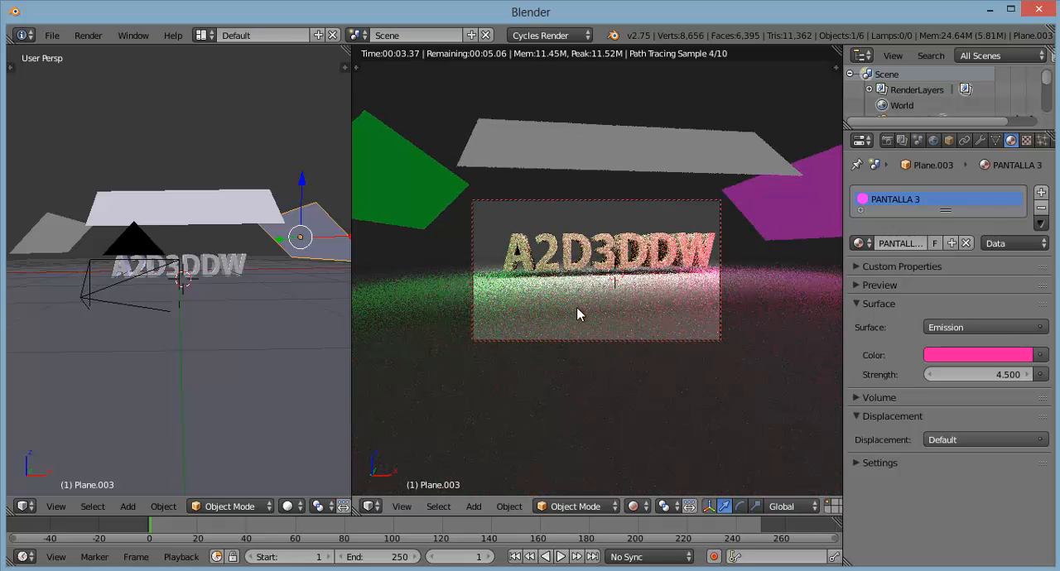
# Step: Lower the white PANTALLA 1 plane slightly and move the green PANTALLA 2 plane about 0.18 along X toward the text
pyautogui.rightClick(216, 207)
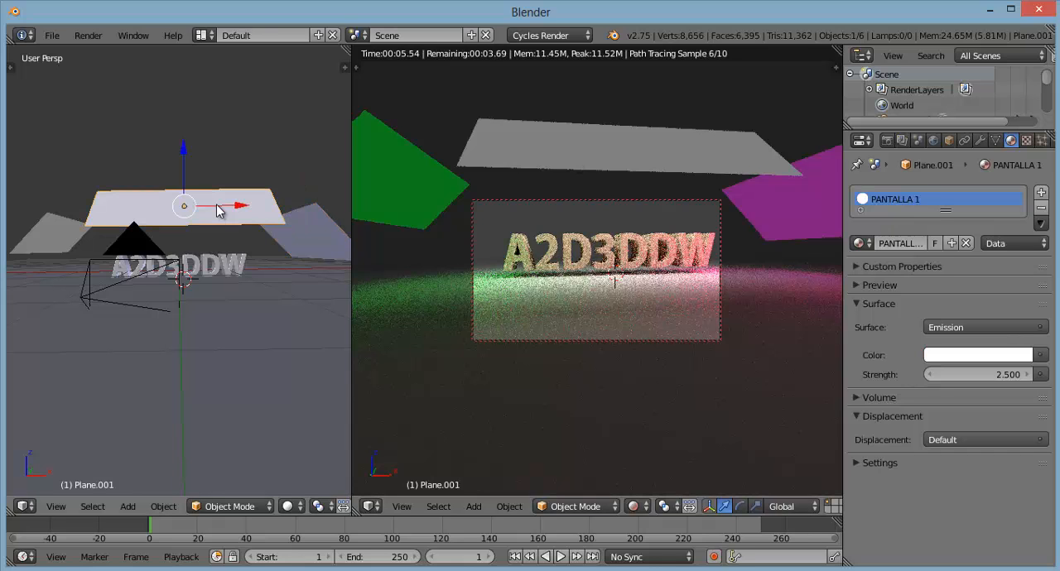
pyautogui.moveTo(185, 159); pyautogui.dragTo(184, 166)
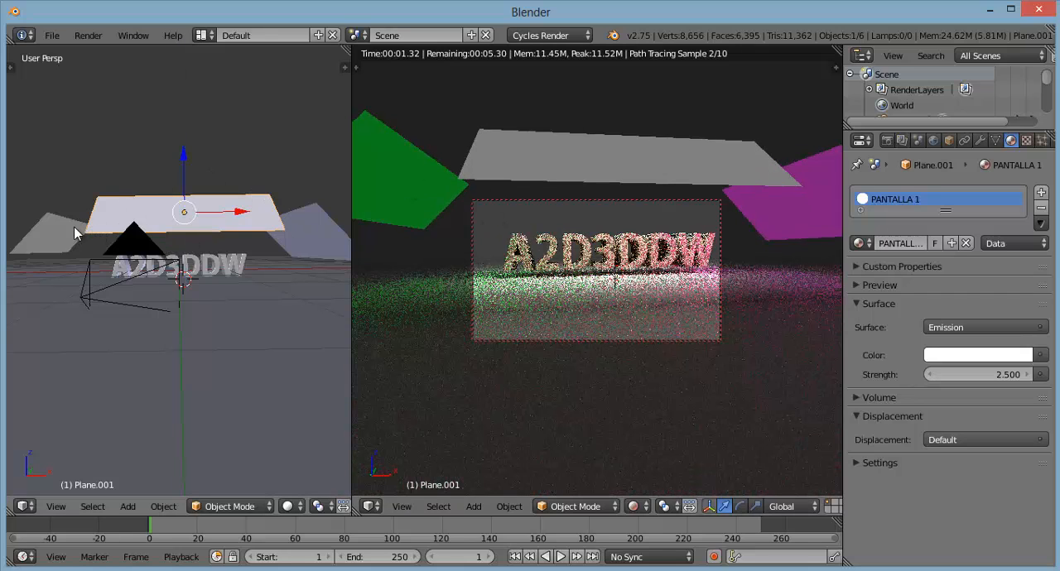
pyautogui.rightClick(46, 241)
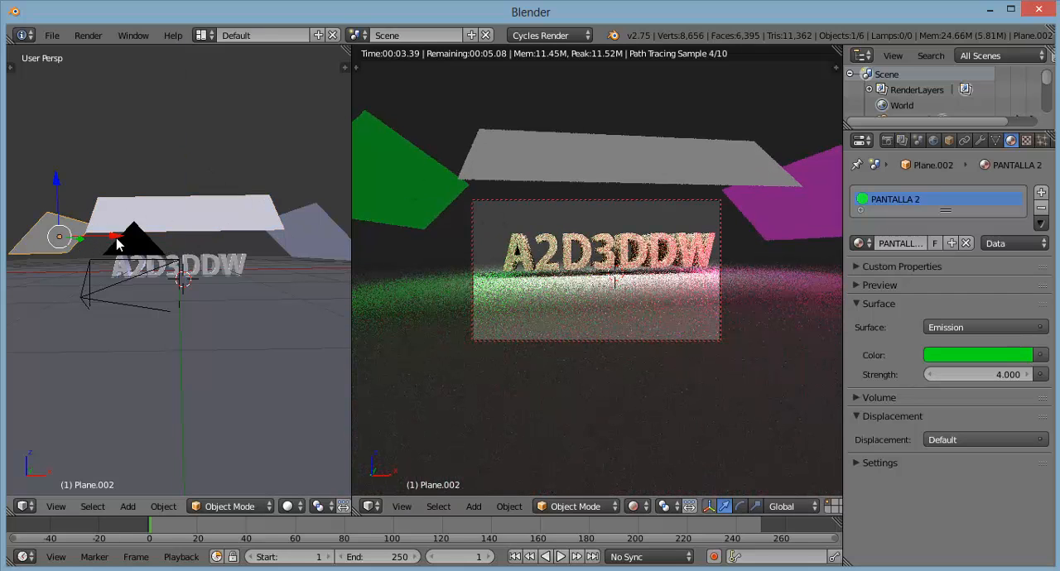
pyautogui.press('g')
pyautogui.press('x')
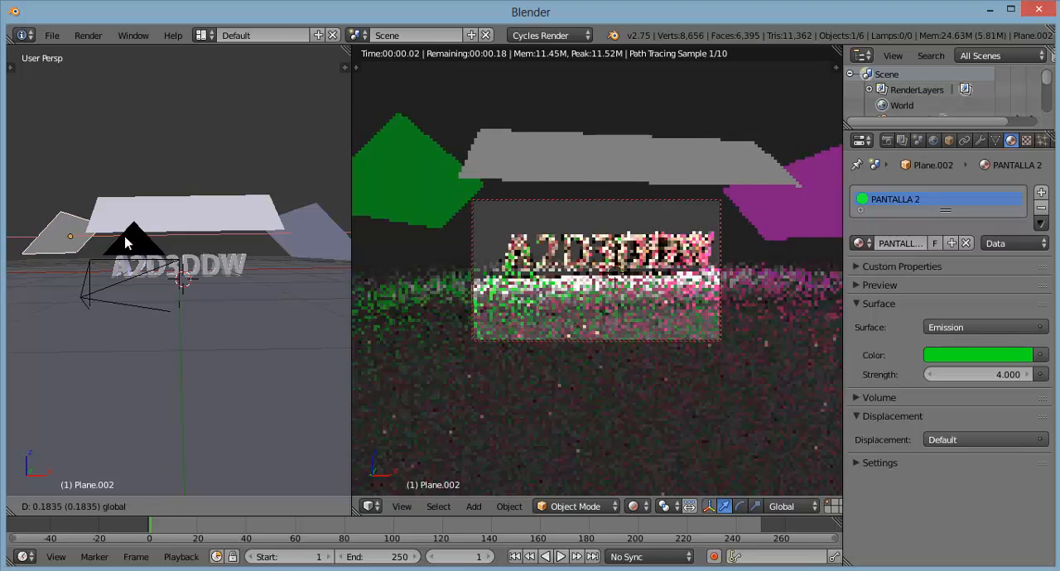
pyautogui.click(126, 242)
# Step: Move the pink PANTALLA 3 plane slightly along X toward the text
pyautogui.rightClick(303, 238)
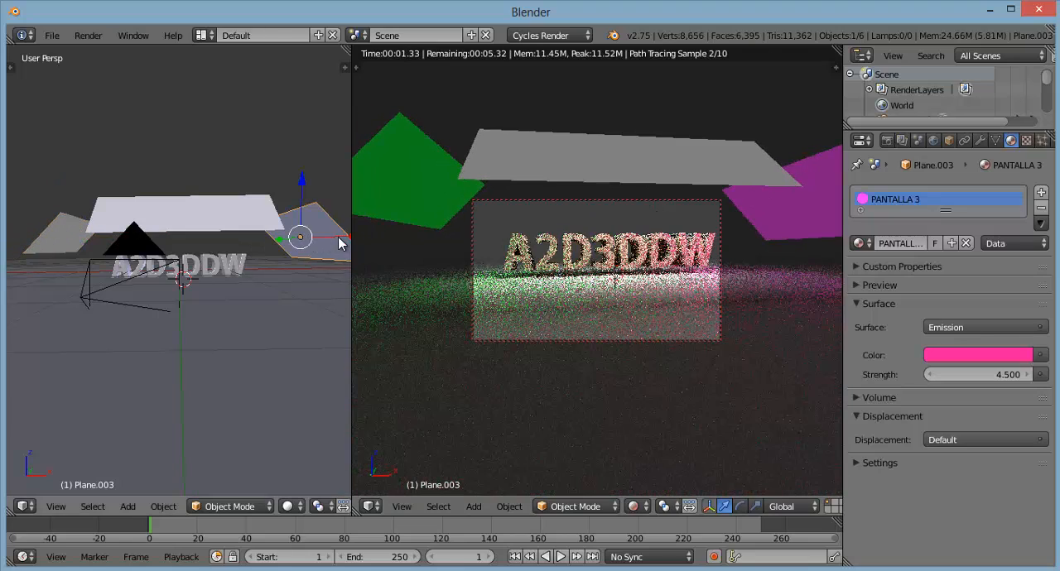
pyautogui.press('g')
pyautogui.press('x')
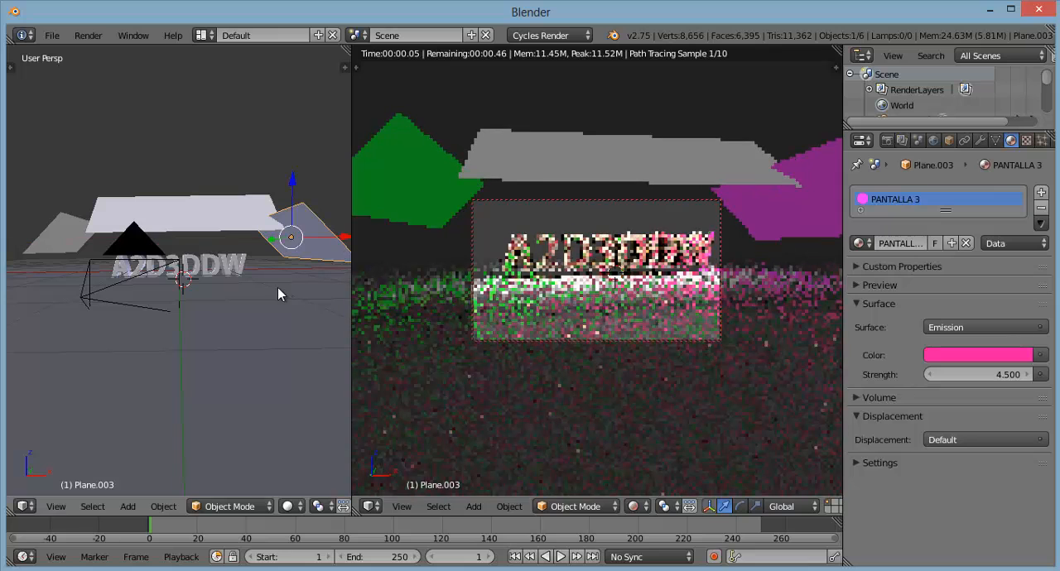
pyautogui.click(266, 280)
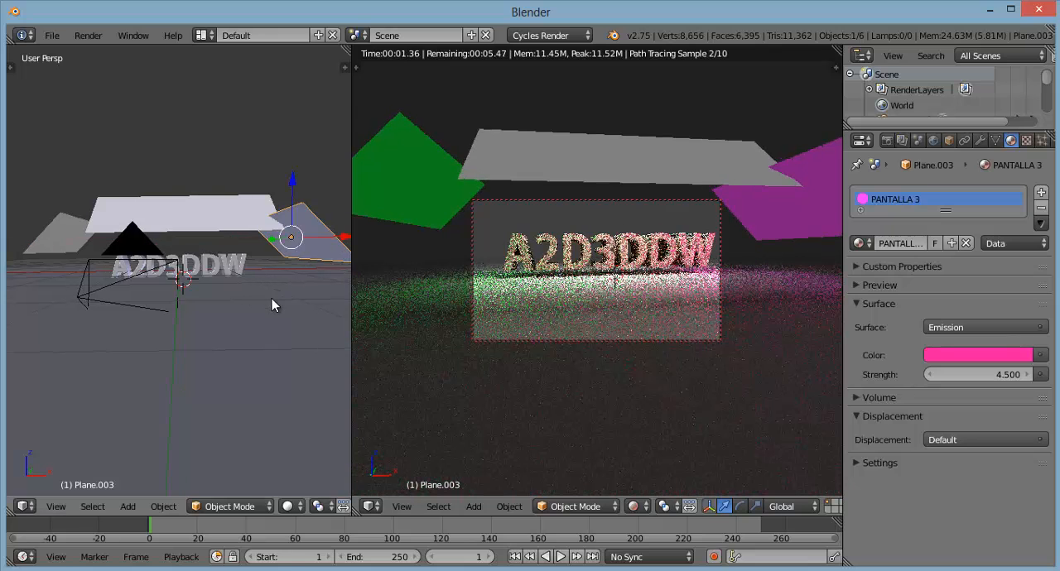
# Step: Rotate the pink PANTALLA 3 plane about -47° around the global Z axis
pyautogui.moveTo(276, 301); pyautogui.dragTo(268, 308, button='middle')
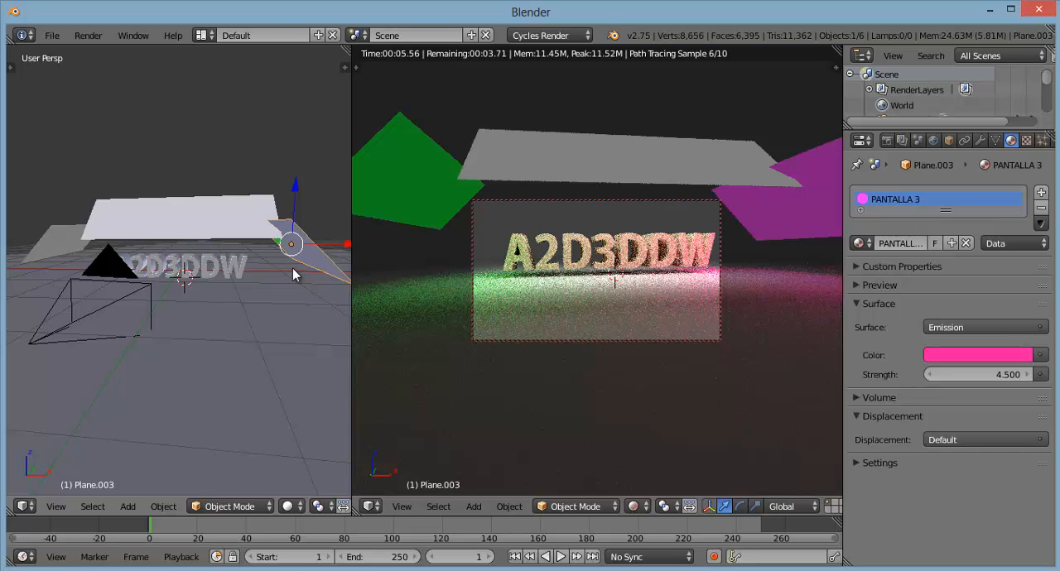
pyautogui.press('r')
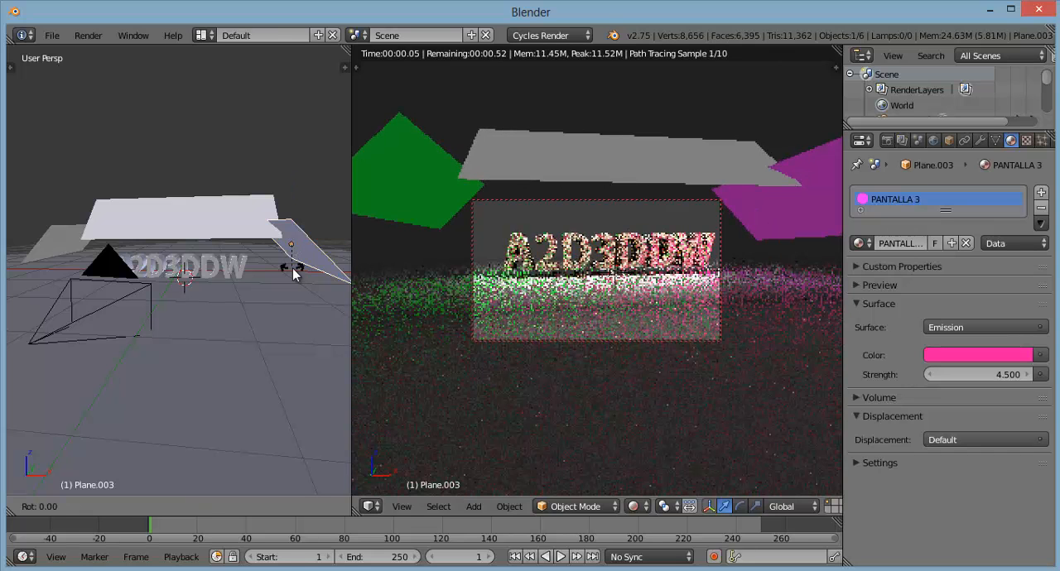
pyautogui.press('z')
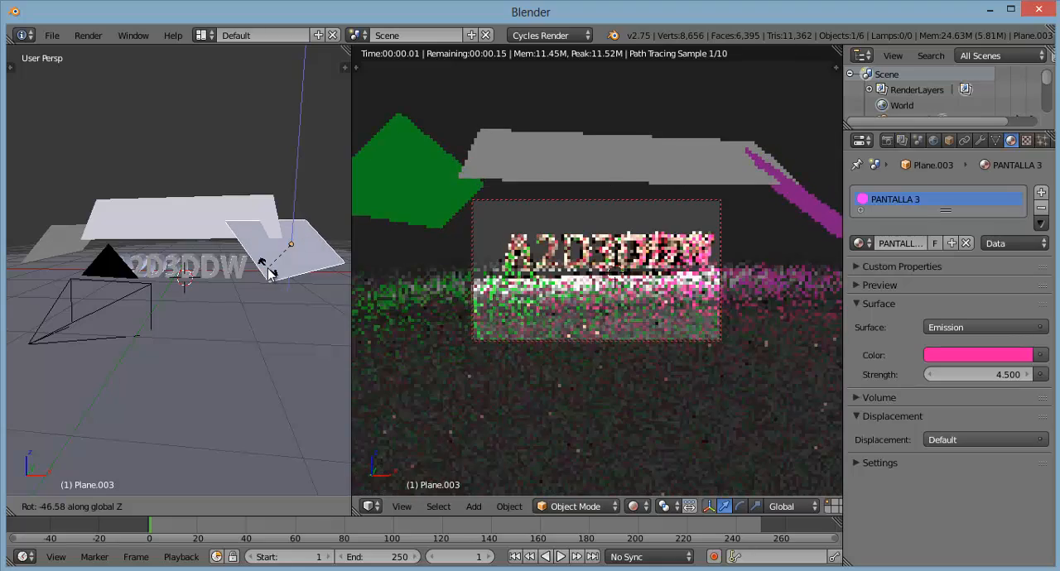
pyautogui.click(267, 269)
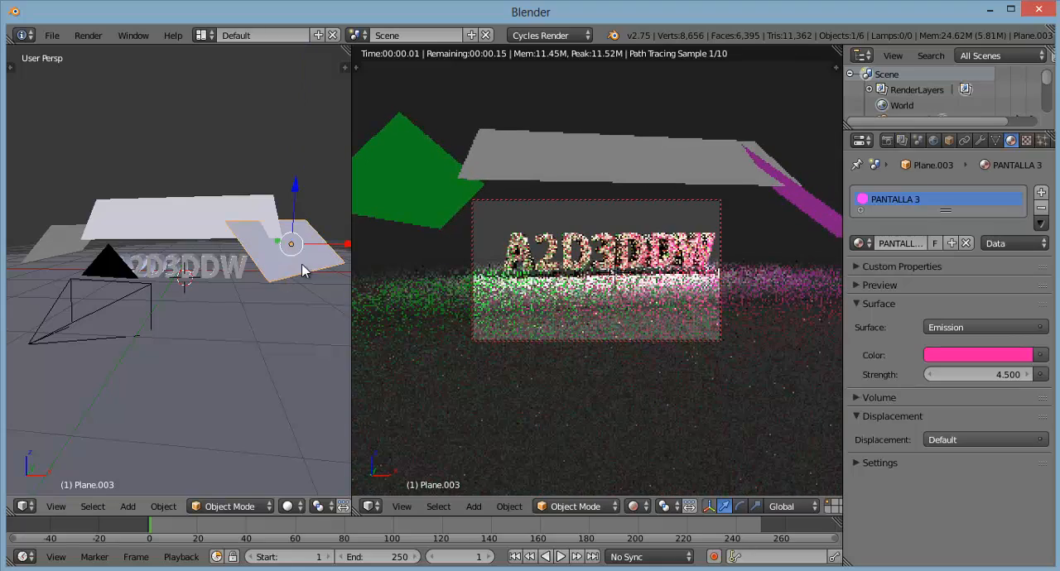
# Step: Lower the pink PANTALLA 3 plane slightly and move it along X closer to the text
pyautogui.moveTo(297, 190); pyautogui.dragTo(290, 208)
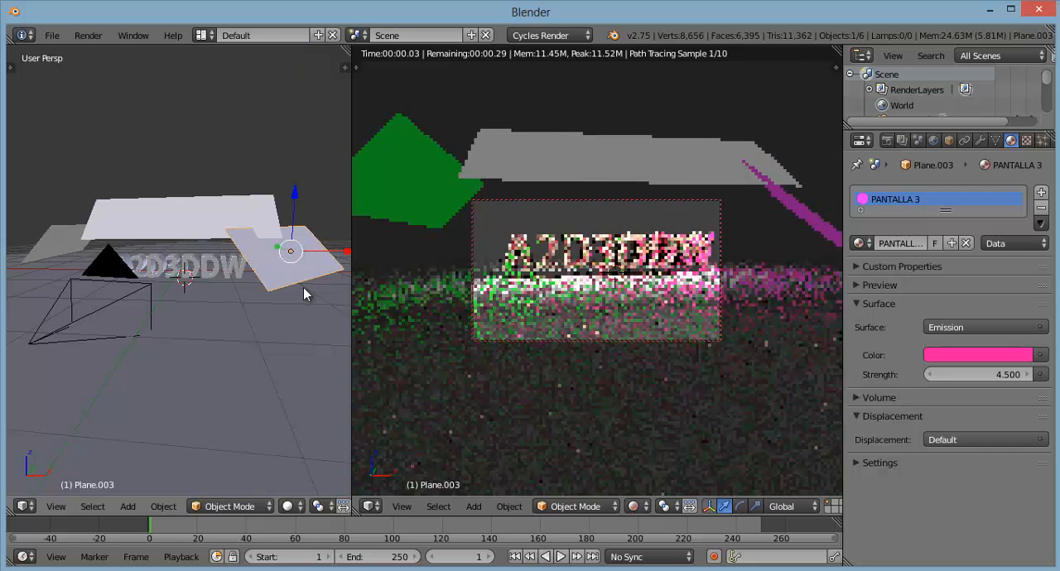
pyautogui.moveTo(304, 288); pyautogui.dragTo(291, 304, button='middle')
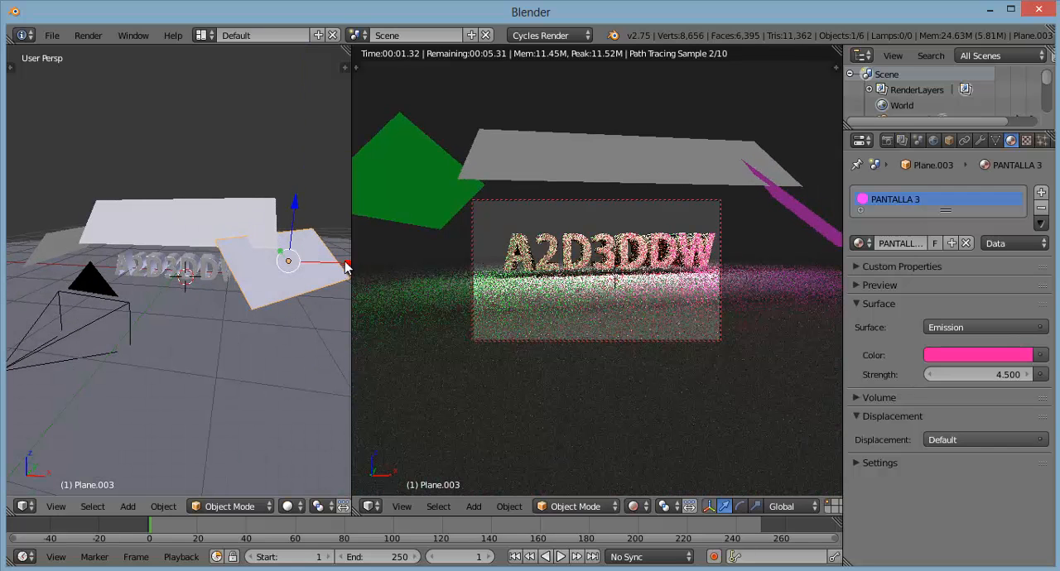
pyautogui.moveTo(346, 262); pyautogui.dragTo(323, 269)
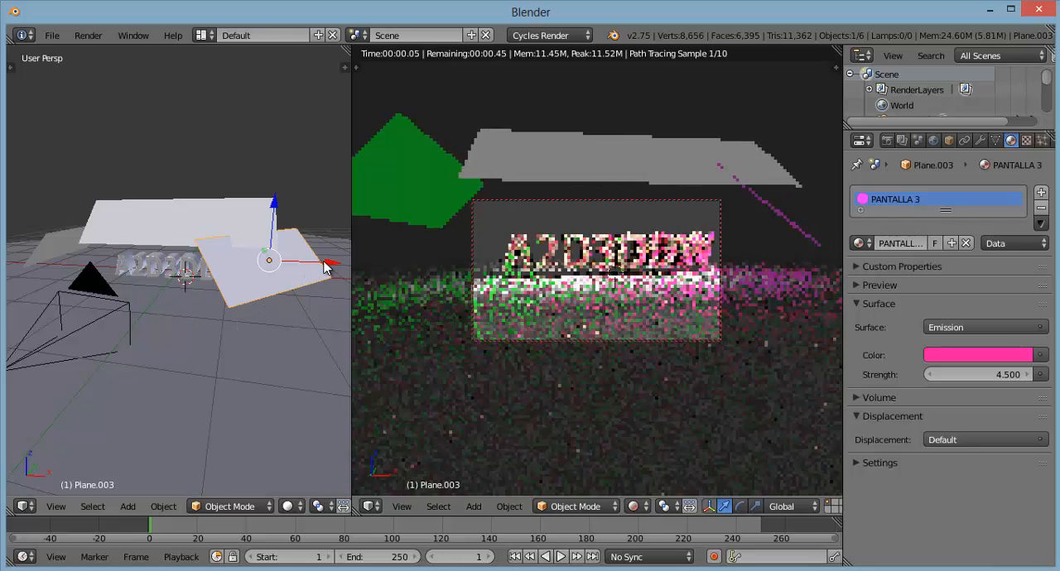
pyautogui.moveTo(327, 263); pyautogui.dragTo(322, 265)
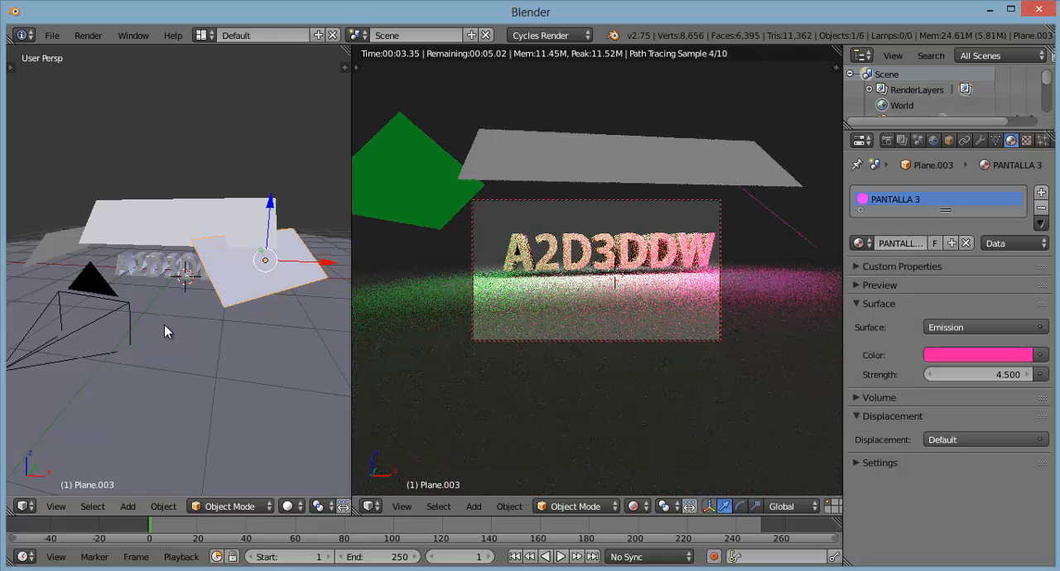
# Step: Move the green PANTALLA 2 plane along X toward the text and along Y toward the camera
pyautogui.moveTo(166, 329); pyautogui.dragTo(253, 297, button='middle')
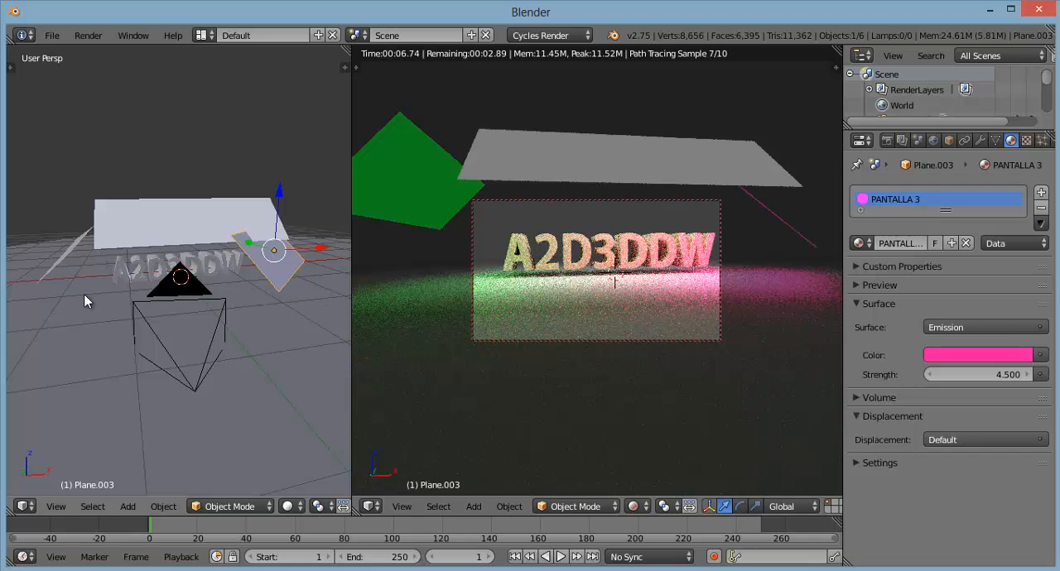
pyautogui.moveTo(85, 301); pyautogui.dragTo(98, 304, button='middle')
pyautogui.rightClick(79, 269)
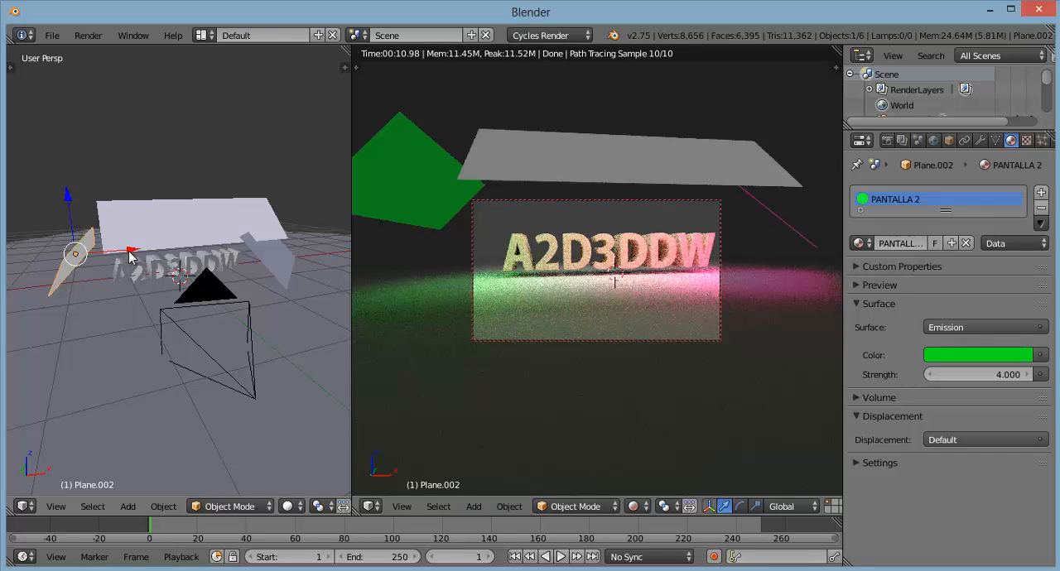
pyautogui.moveTo(131, 251); pyautogui.dragTo(148, 252)
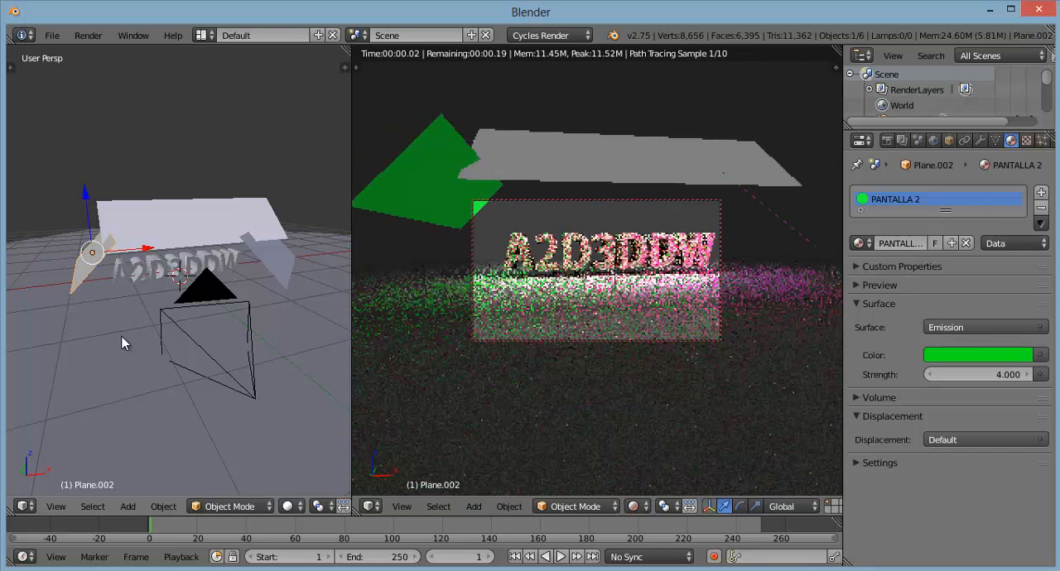
pyautogui.moveTo(137, 343); pyautogui.dragTo(98, 256, button='middle')
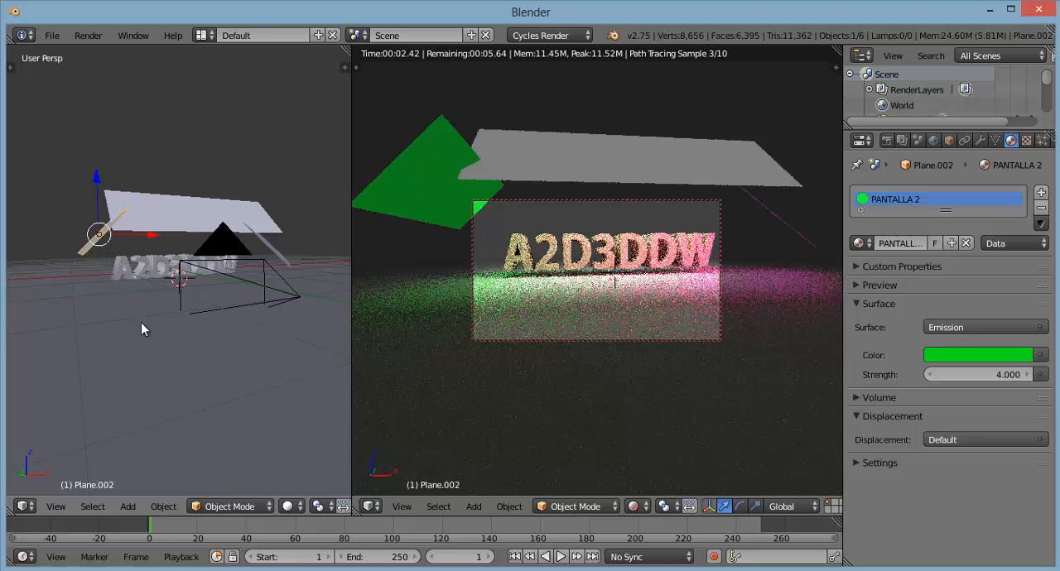
pyautogui.moveTo(141, 323); pyautogui.dragTo(95, 248, button='middle')
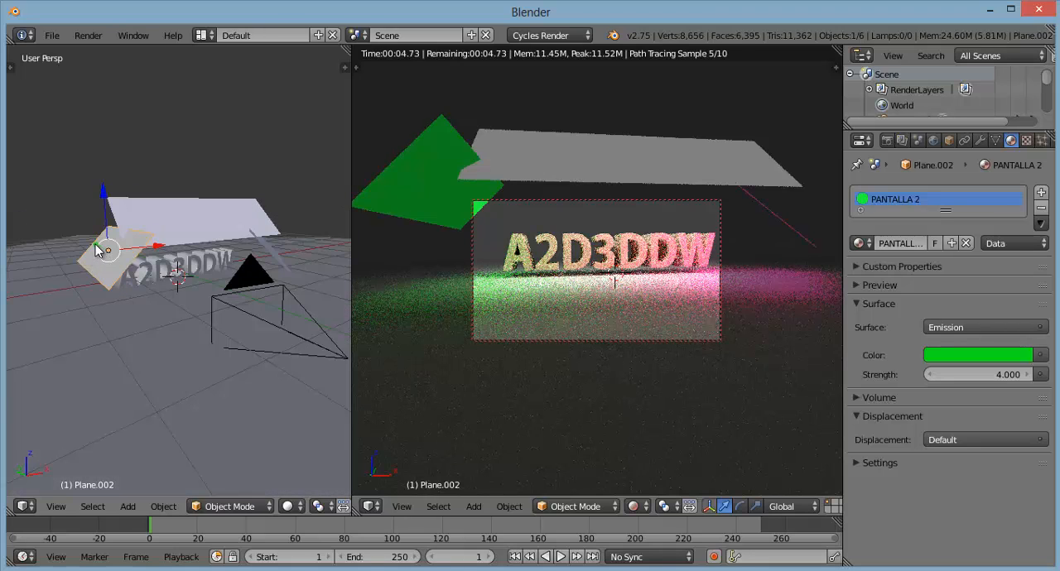
pyautogui.moveTo(96, 245); pyautogui.dragTo(120, 271)
# Step: Rotate the green PANTALLA 2 plane about 27° around the global Z axis
pyautogui.moveTo(183, 356); pyautogui.dragTo(151, 354, button='middle')
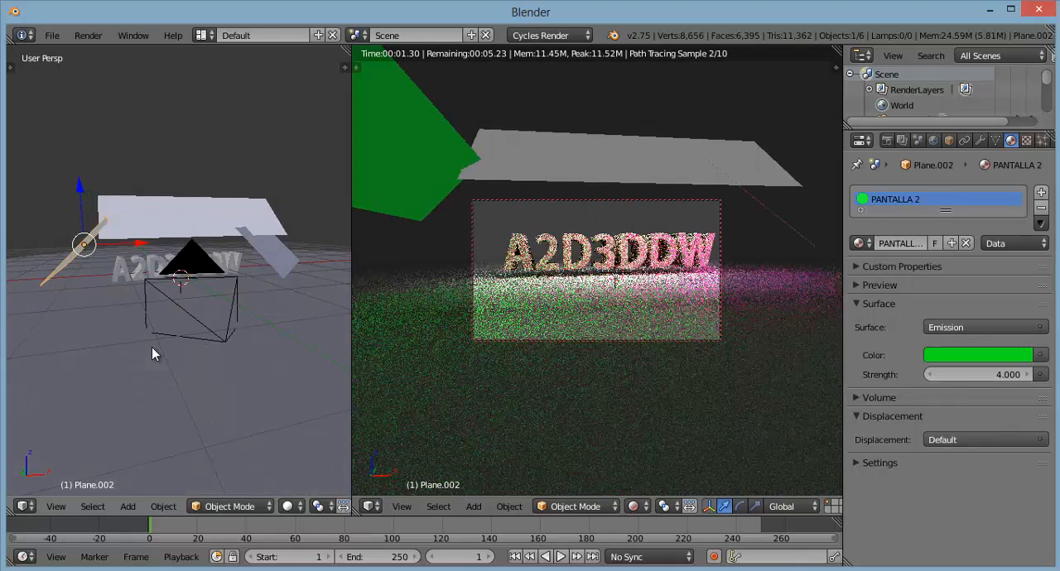
pyautogui.press('r')
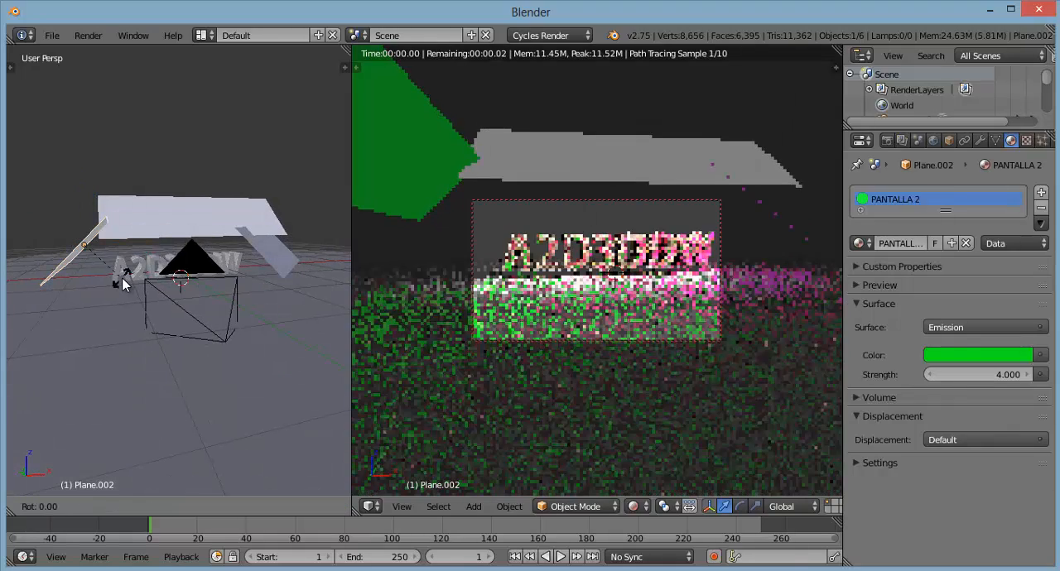
pyautogui.press('z')
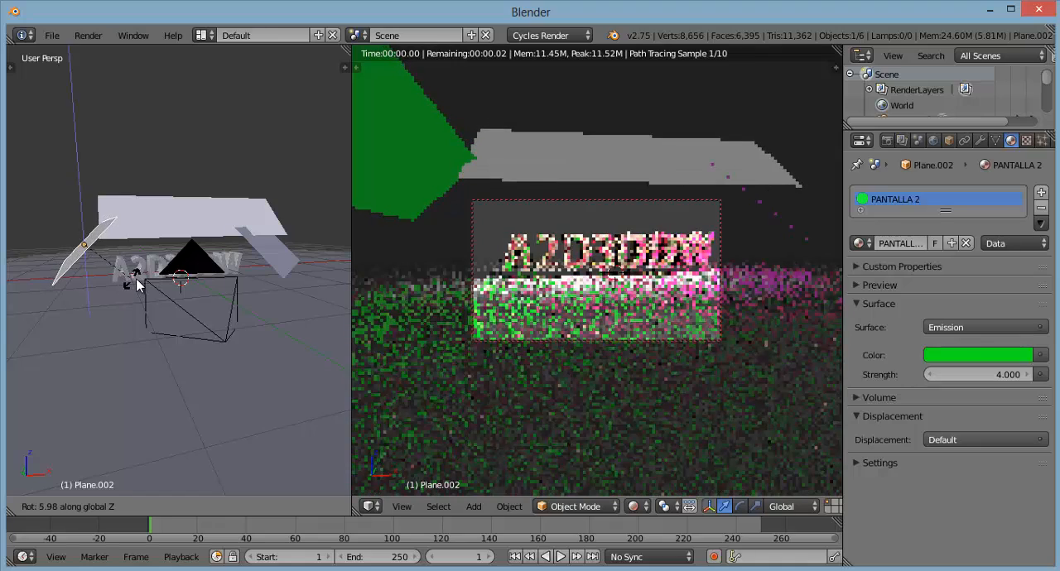
pyautogui.click(213, 284)
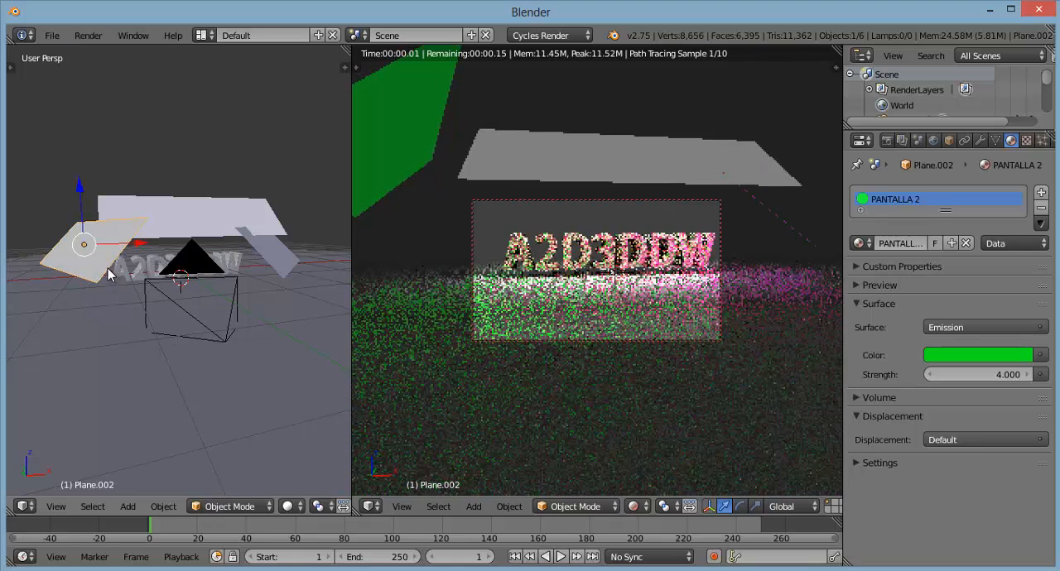
# Step: Move the green PANTALLA 2 plane along X toward the text, lower it slightly and nudge it back outward
pyautogui.moveTo(135, 317); pyautogui.dragTo(115, 323, button='middle')
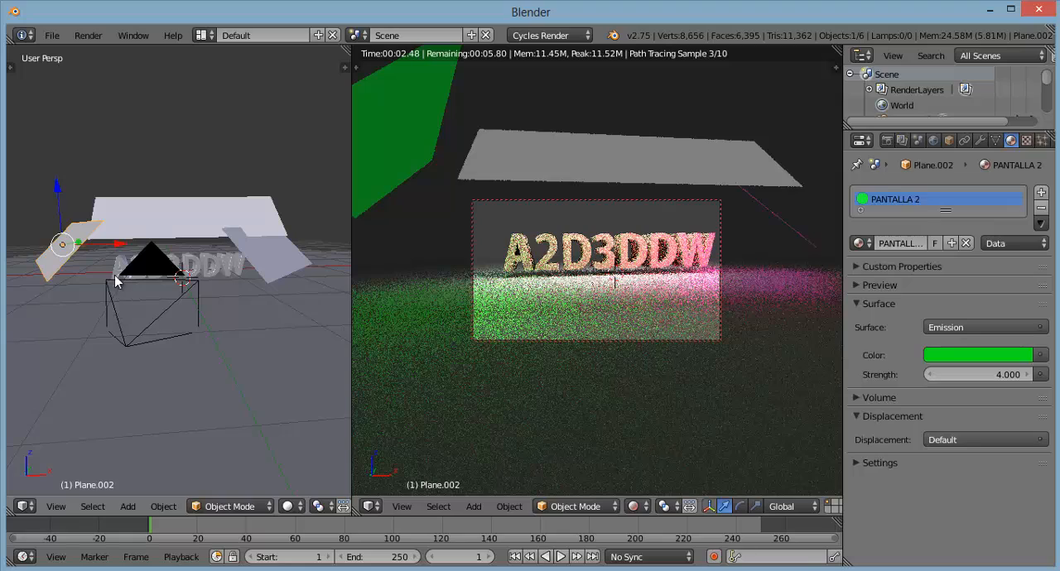
pyautogui.press('g')
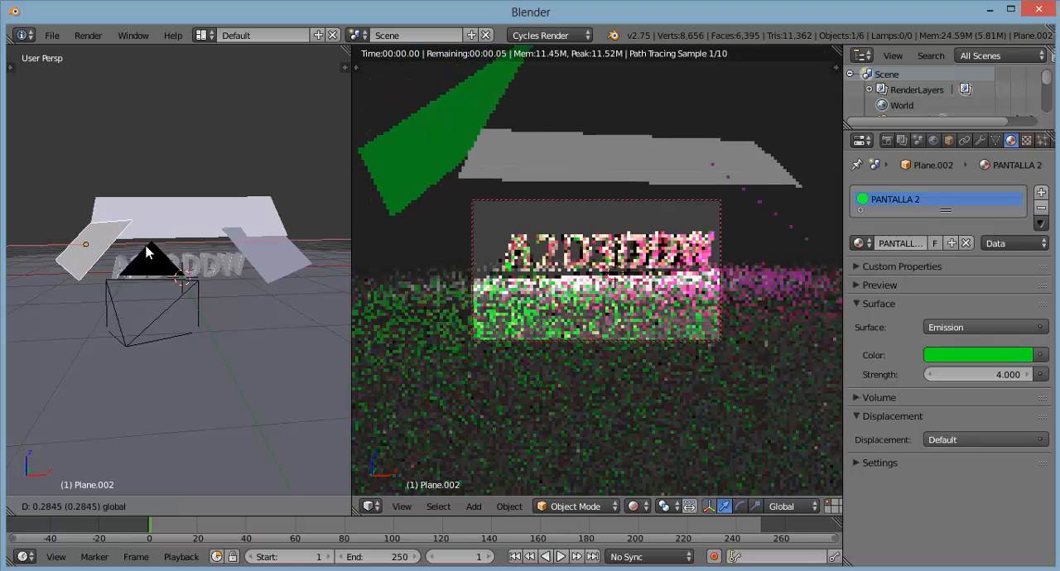
pyautogui.click(155, 245)
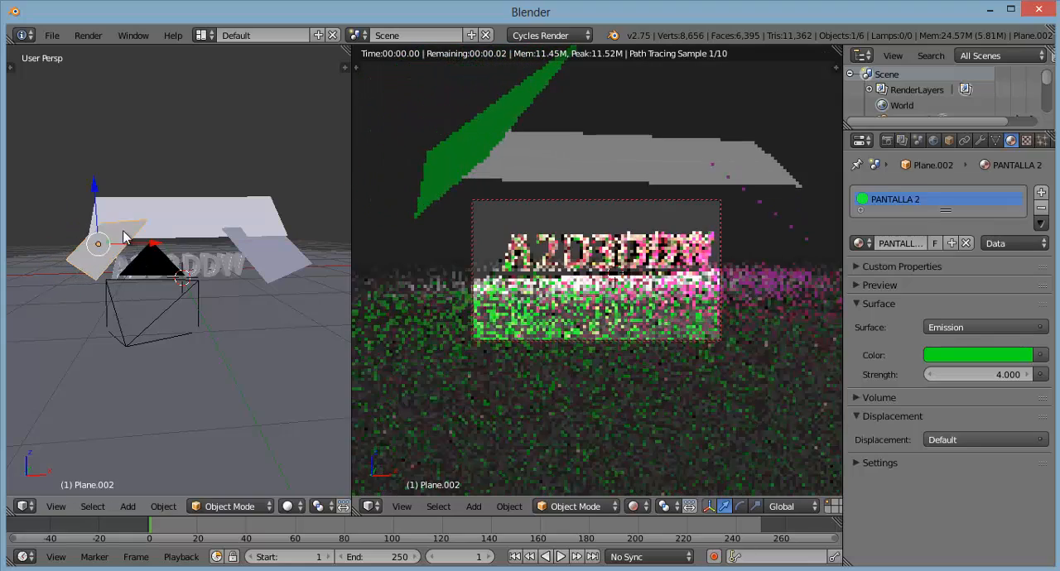
pyautogui.moveTo(93, 192); pyautogui.dragTo(95, 204)
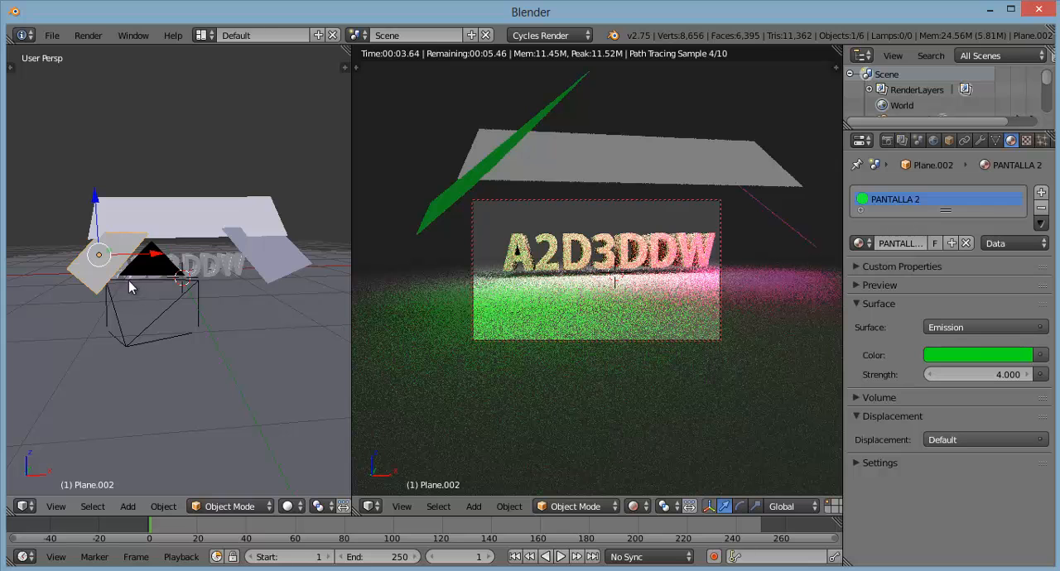
pyautogui.moveTo(158, 252); pyautogui.dragTo(155, 254)
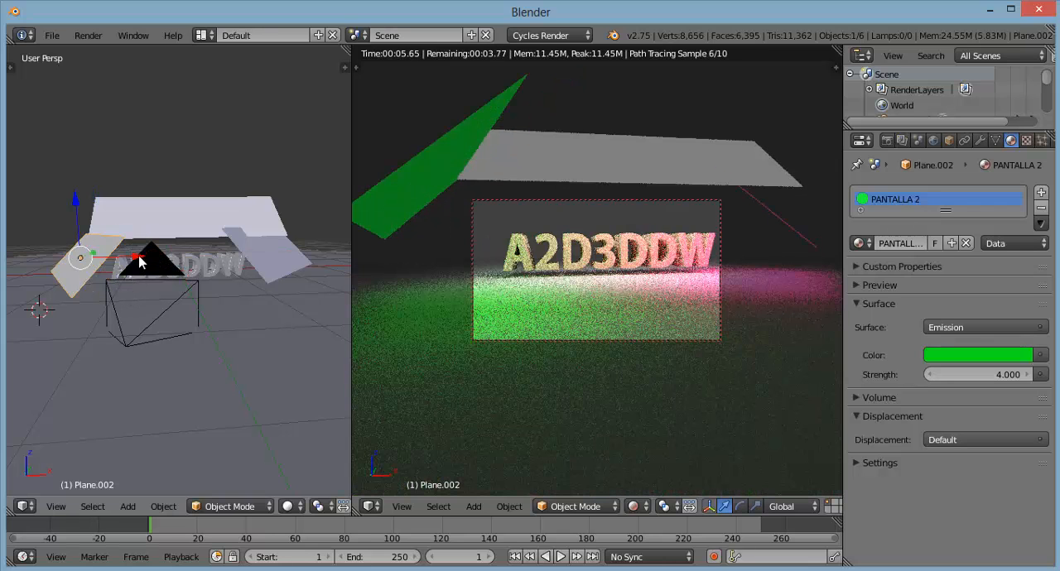
pyautogui.click(142, 256)
pyautogui.moveTo(142, 262); pyautogui.dragTo(156, 267)
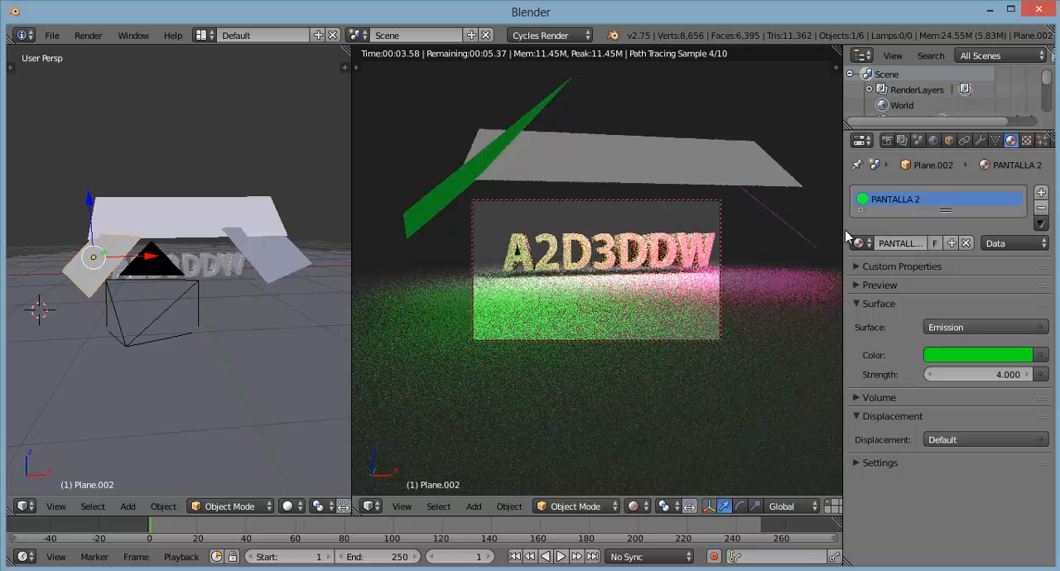
# Step: Widen the properties area and set the render resolution percentage to 100%
pyautogui.moveTo(840, 230); pyautogui.dragTo(833, 230)
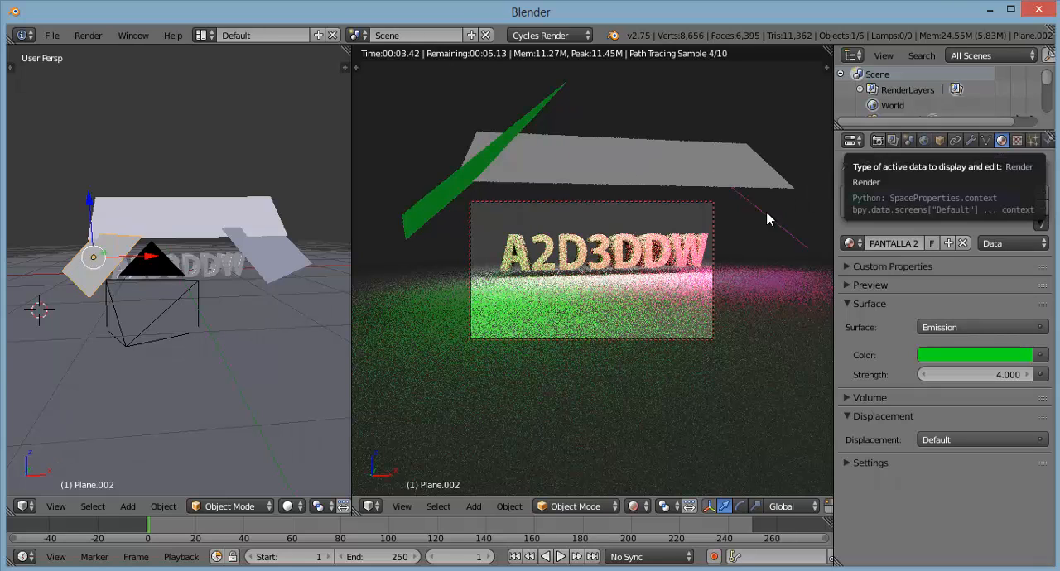
pyautogui.click(880, 142)
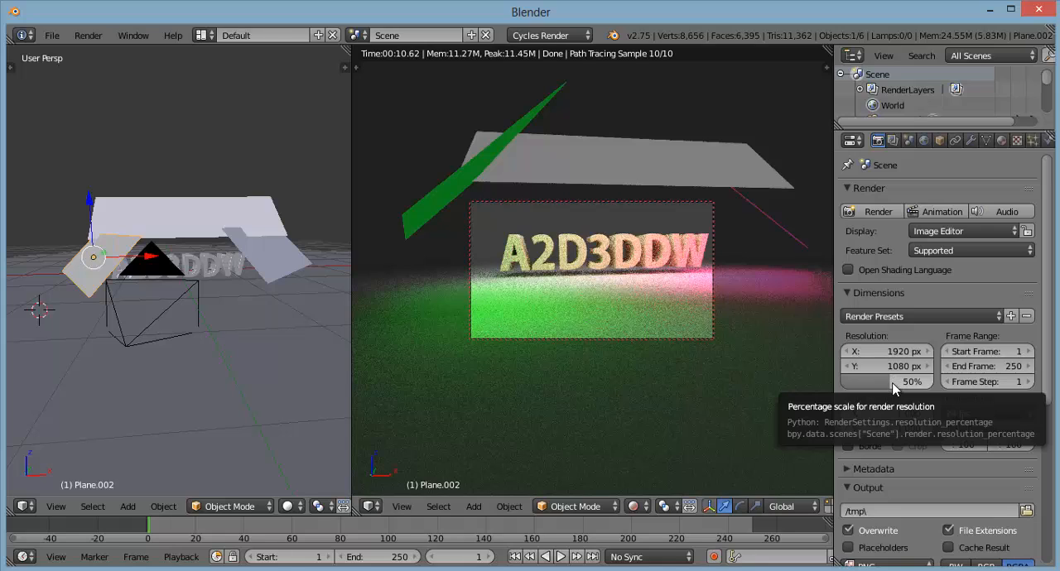
pyautogui.moveTo(888, 383); pyautogui.dragTo(936, 382)
# Step: Set the render output folder to C:\tmp\ and choose PNG as the image file format
pyautogui.scroll(-1, 936, 382)
pyautogui.scroll(-3, 936, 383)
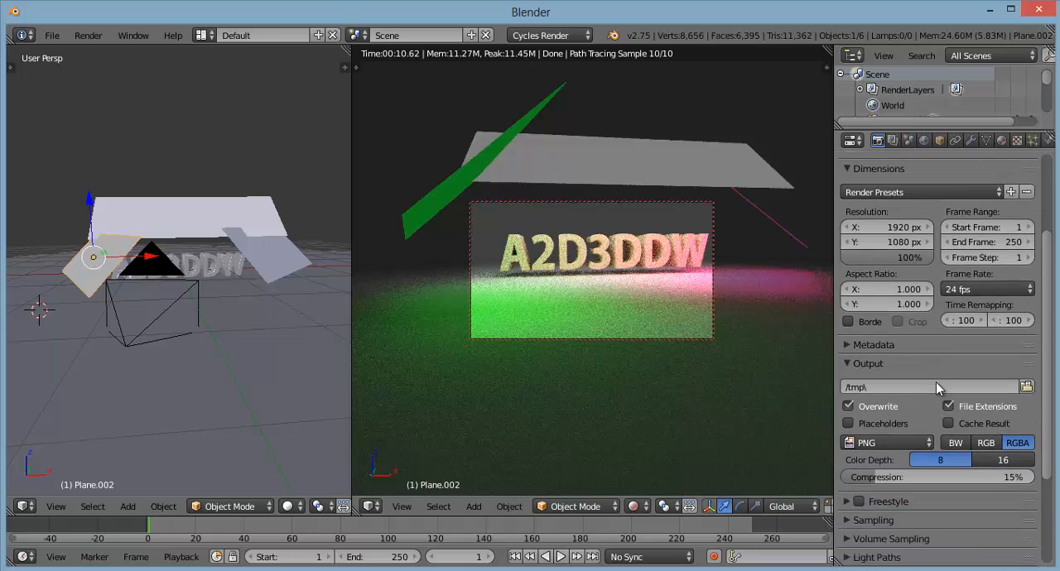
pyautogui.scroll(-1, 936, 382)
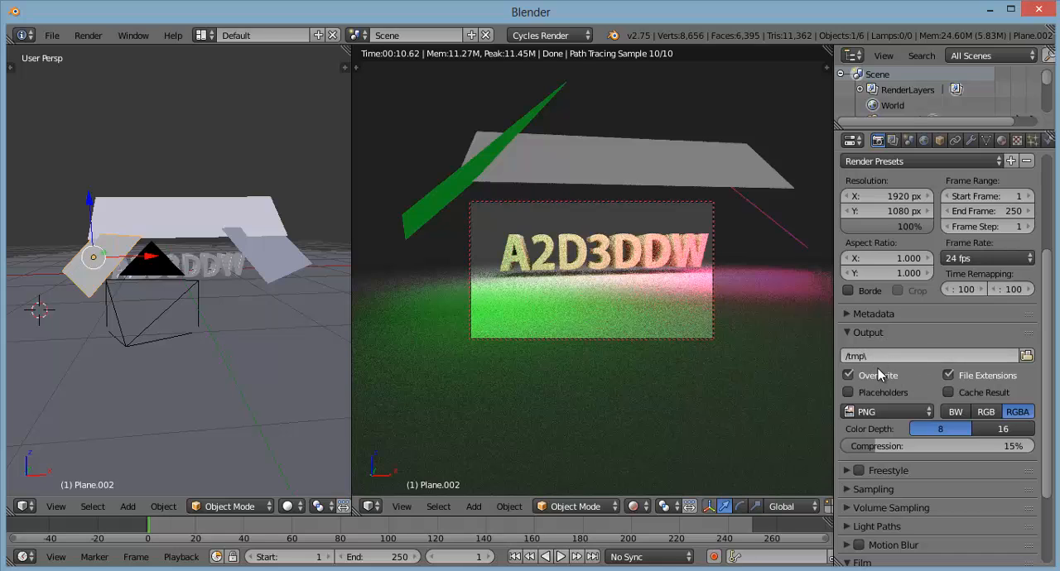
pyautogui.scroll(-1, 902, 378)
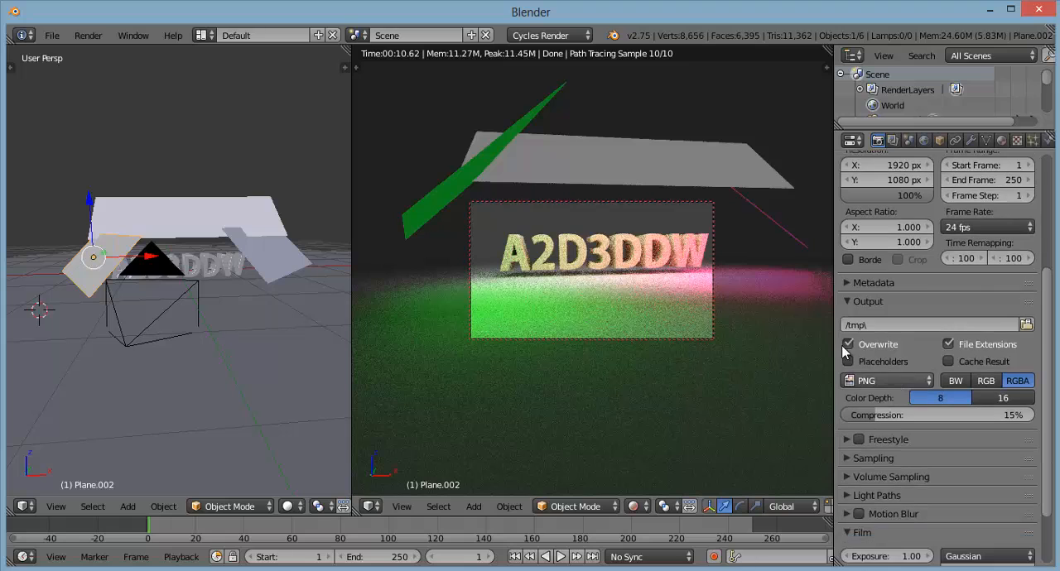
pyautogui.click(1027, 325)
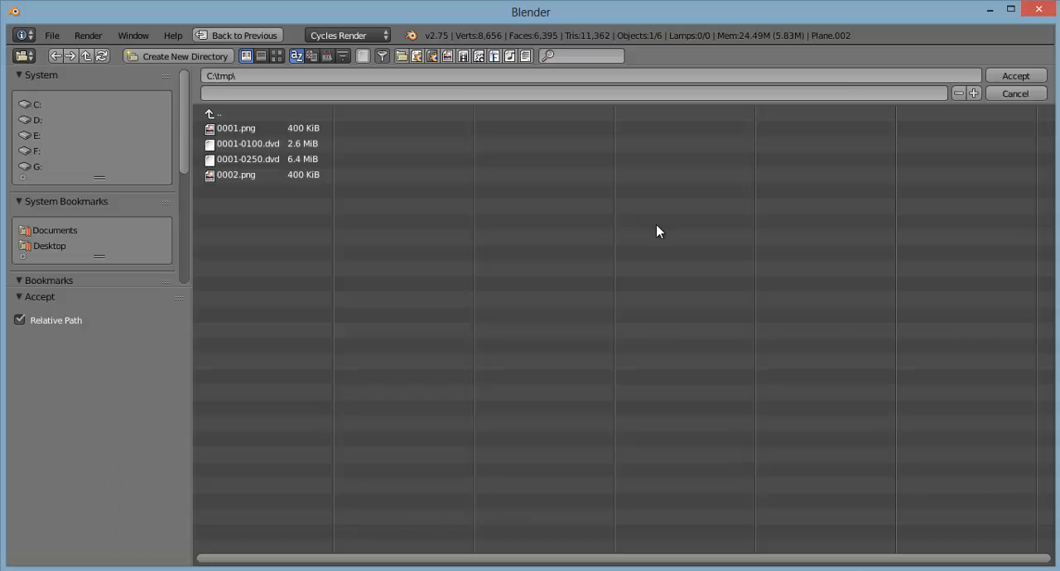
pyautogui.click(54, 247)
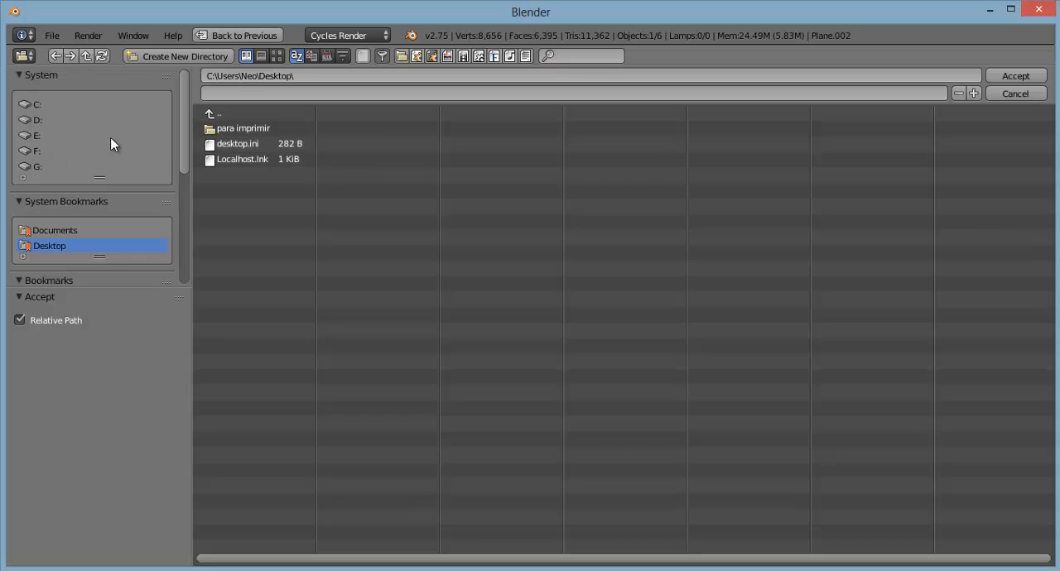
pyautogui.click(30, 105)
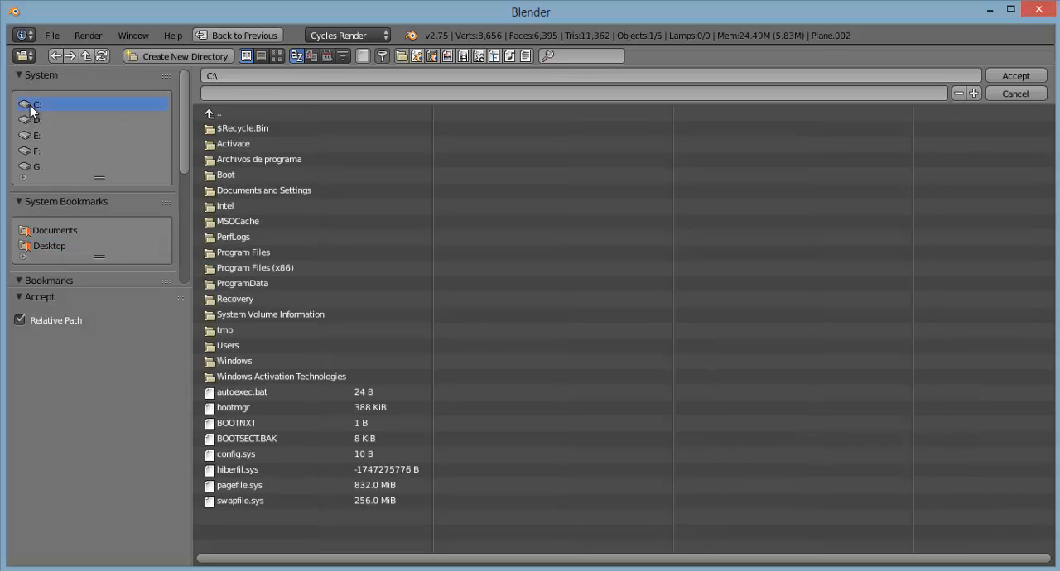
pyautogui.click(230, 330)
pyautogui.click(999, 75)
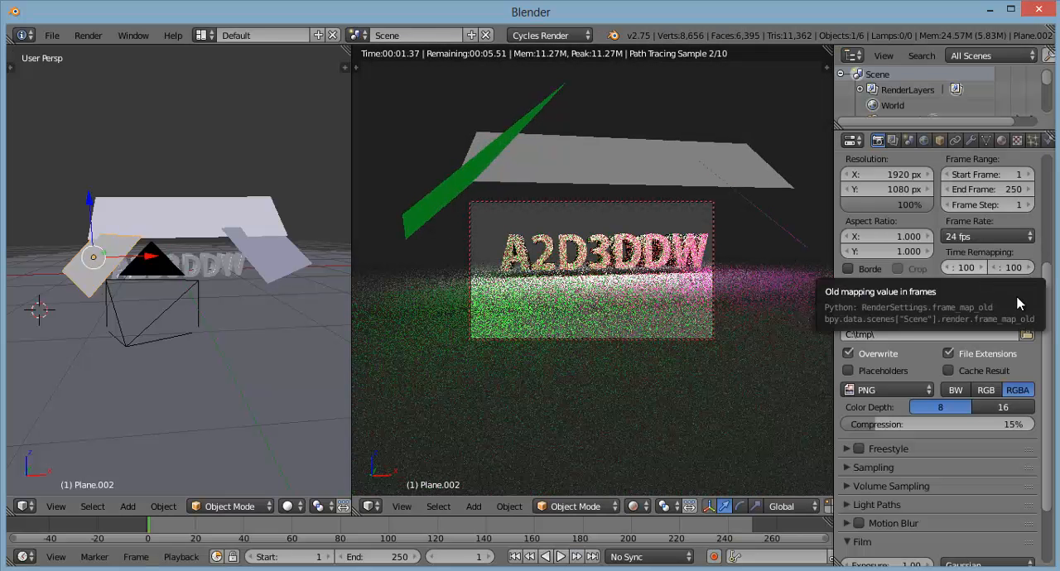
pyautogui.click(896, 390)
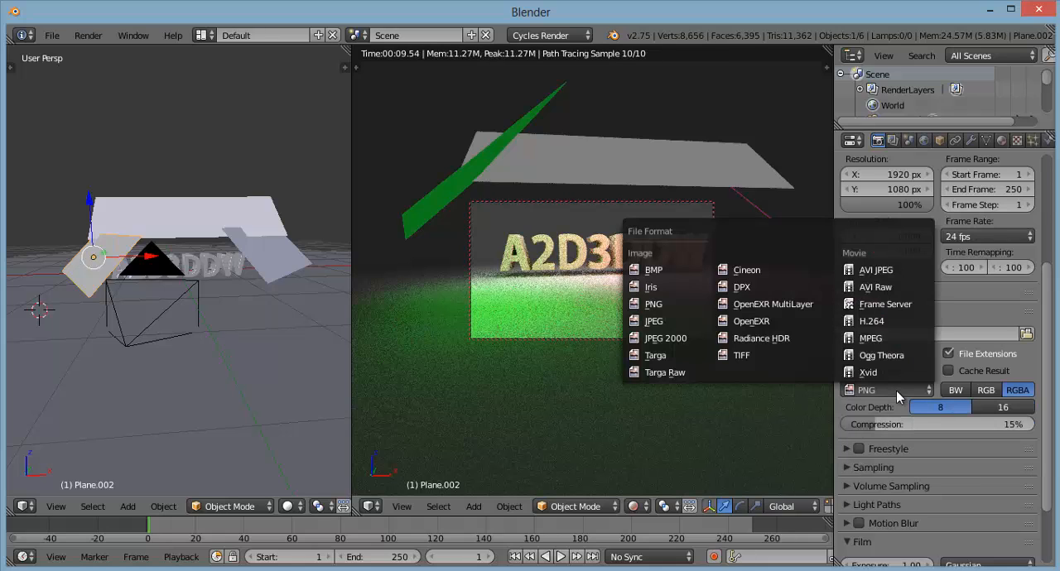
pyautogui.click(669, 304)
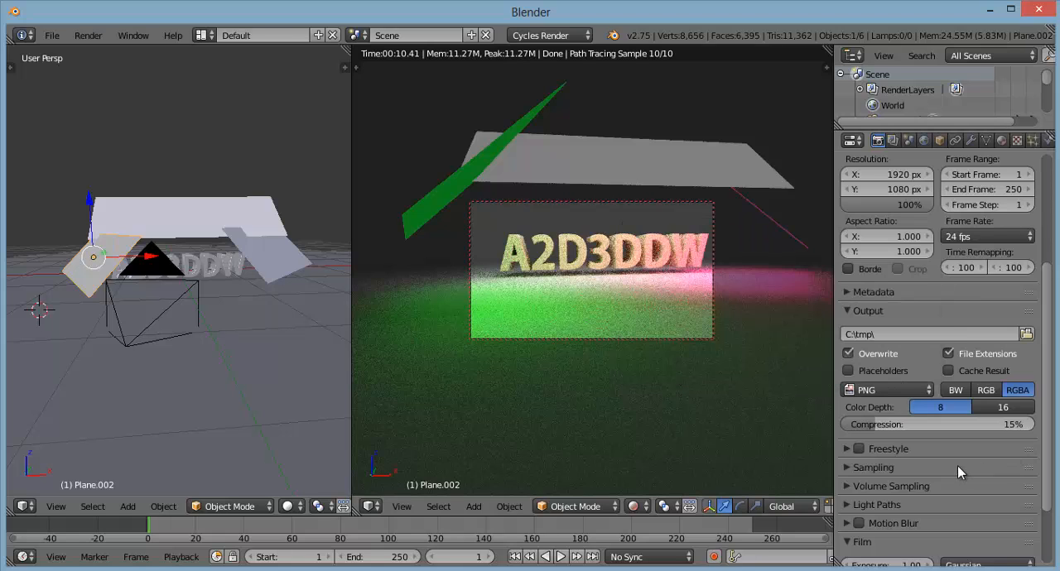
# Step: Expand the Sampling settings in the render properties to reach the sample counts
pyautogui.click(885, 467)
pyautogui.scroll(-2, 925, 456)
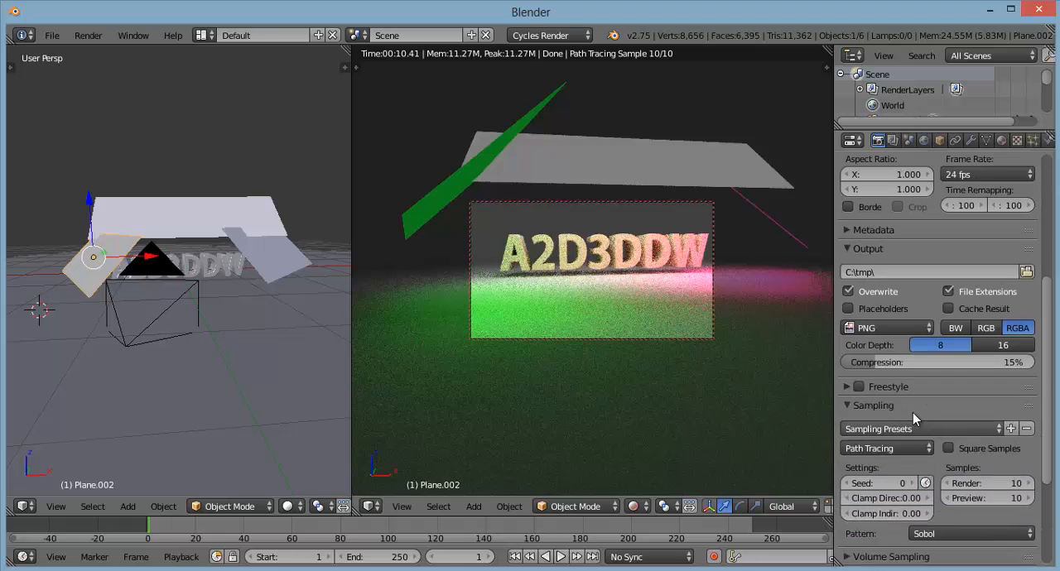
pyautogui.scroll(-3, 926, 410)
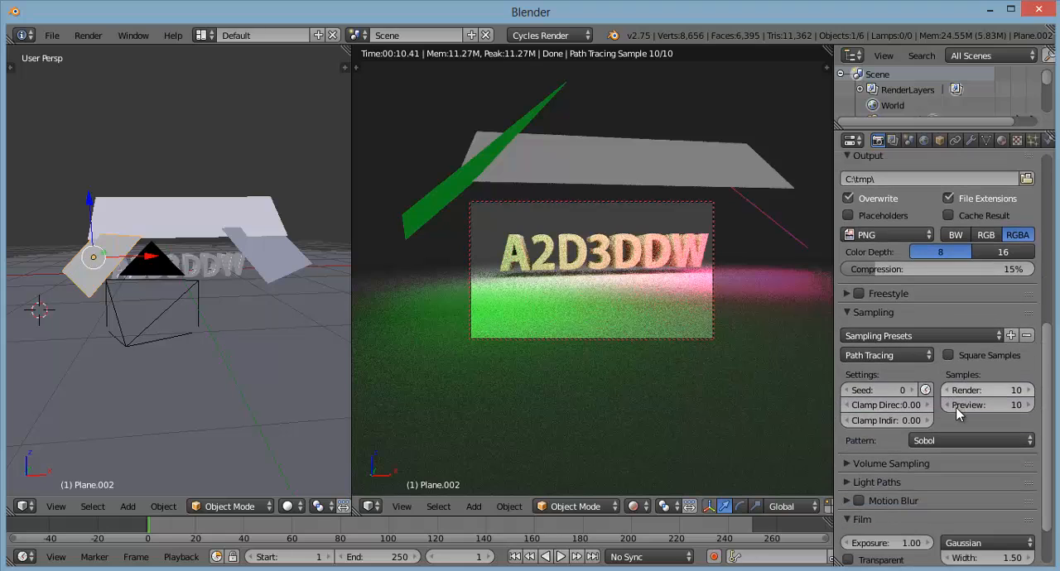
pyautogui.scroll(-1, 953, 401)
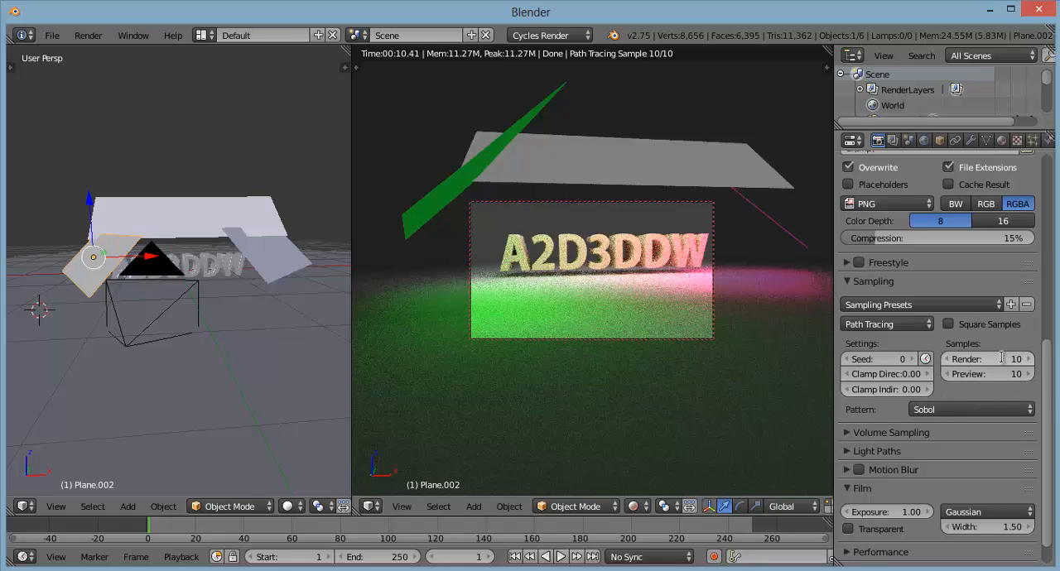
# Step: Try a different render sample count and set the render samples back to 10
pyautogui.click(984, 359)
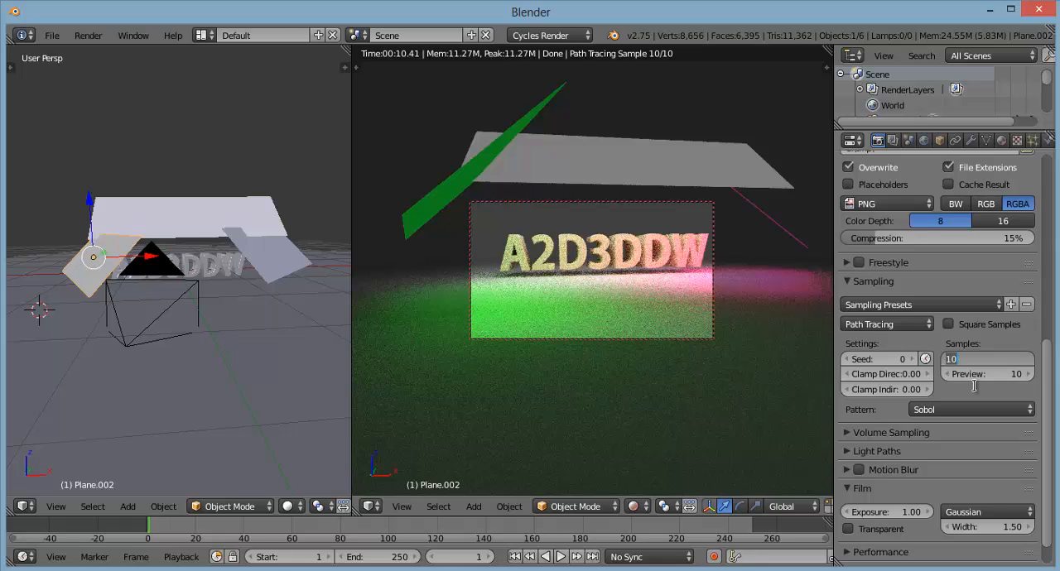
pyautogui.write('1')
pyautogui.write('30')
pyautogui.moveTo(968, 357); pyautogui.dragTo(938, 357)
pyautogui.write('10')
pyautogui.press('Return')
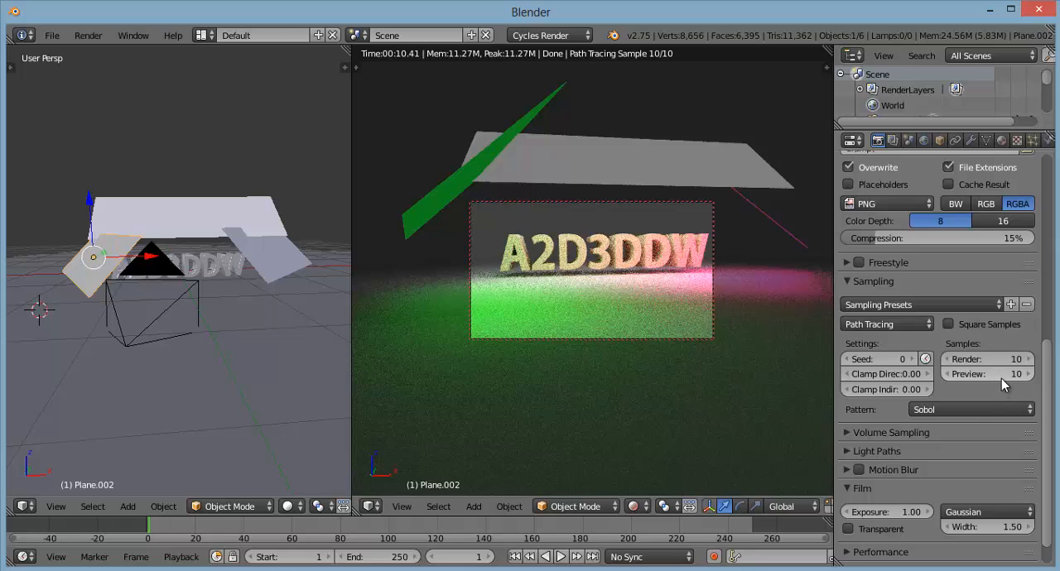
# Step: Try 200 preview samples in the rendered viewport and set the preview samples back to 10
pyautogui.click(1000, 377)
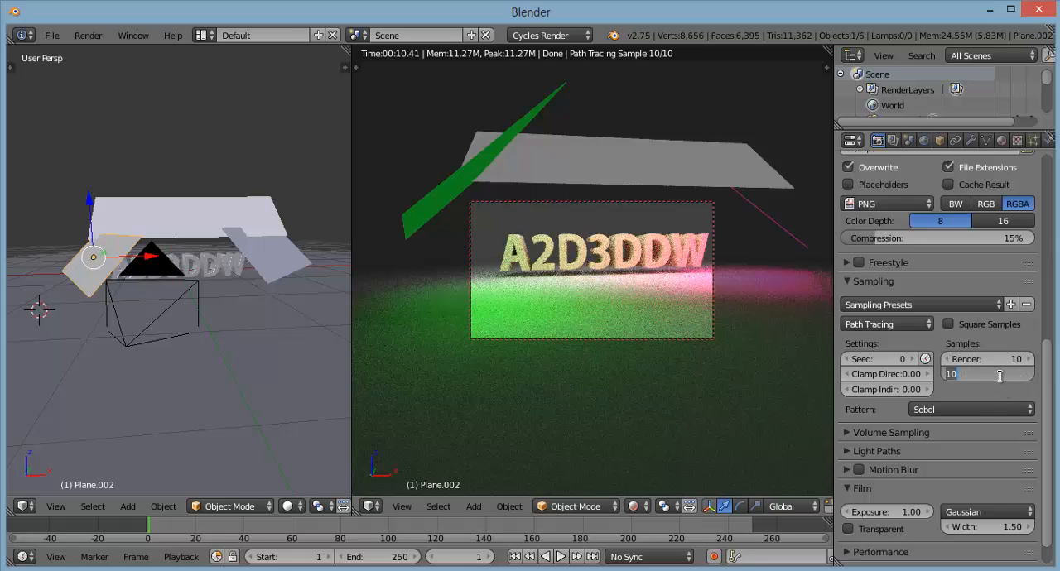
pyautogui.write('200')
pyautogui.press('Return')
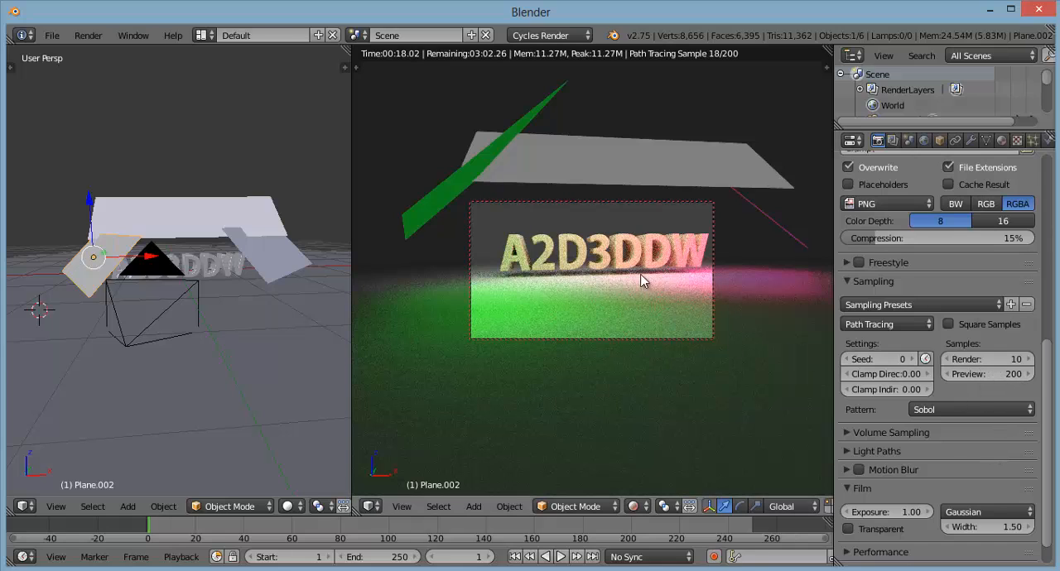
pyautogui.click(999, 375)
pyautogui.write('10')
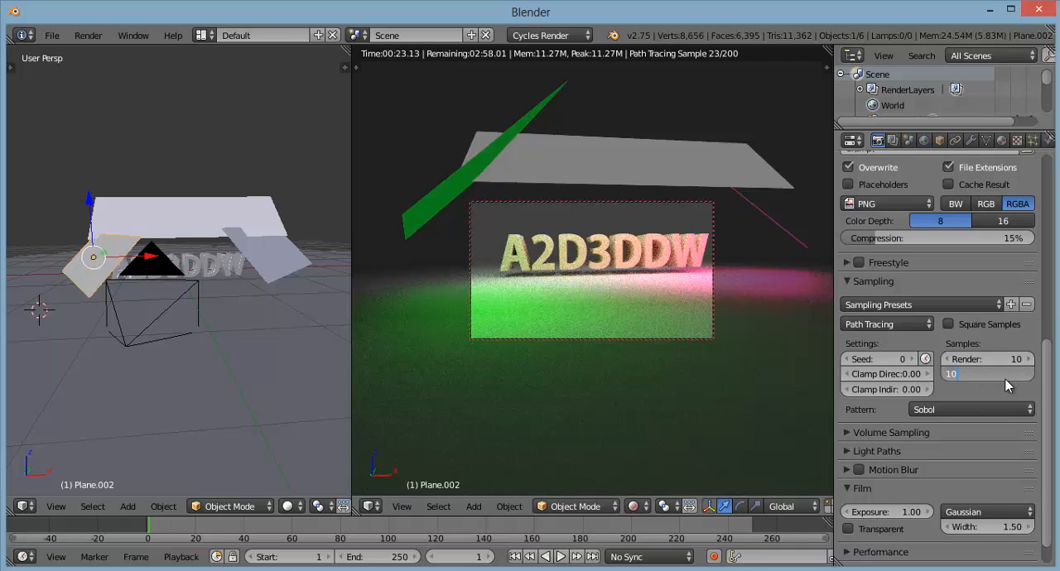
pyautogui.press('Return')
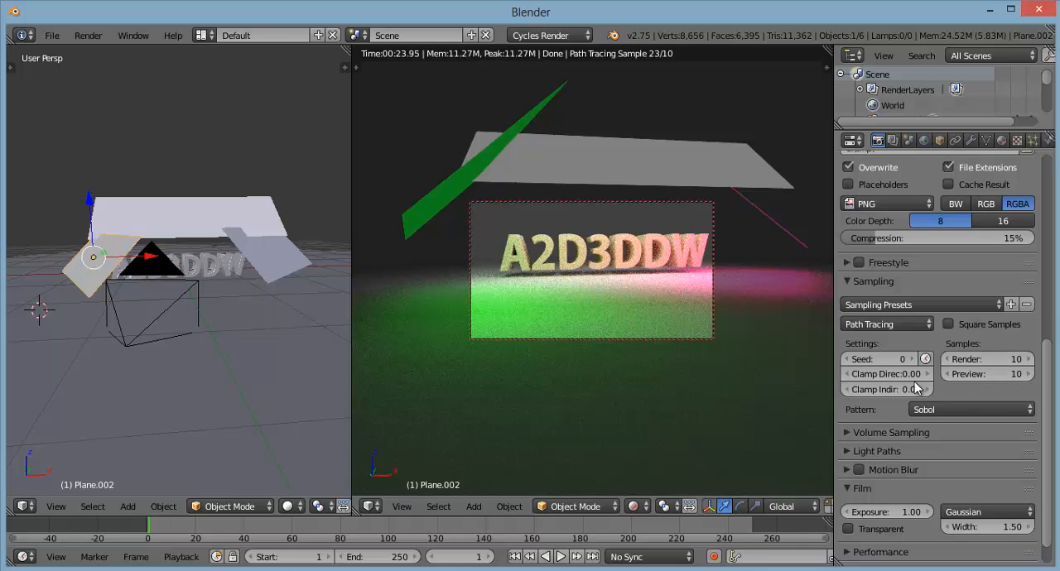
# Step: Set the final render samples to 350
pyautogui.click(985, 359)
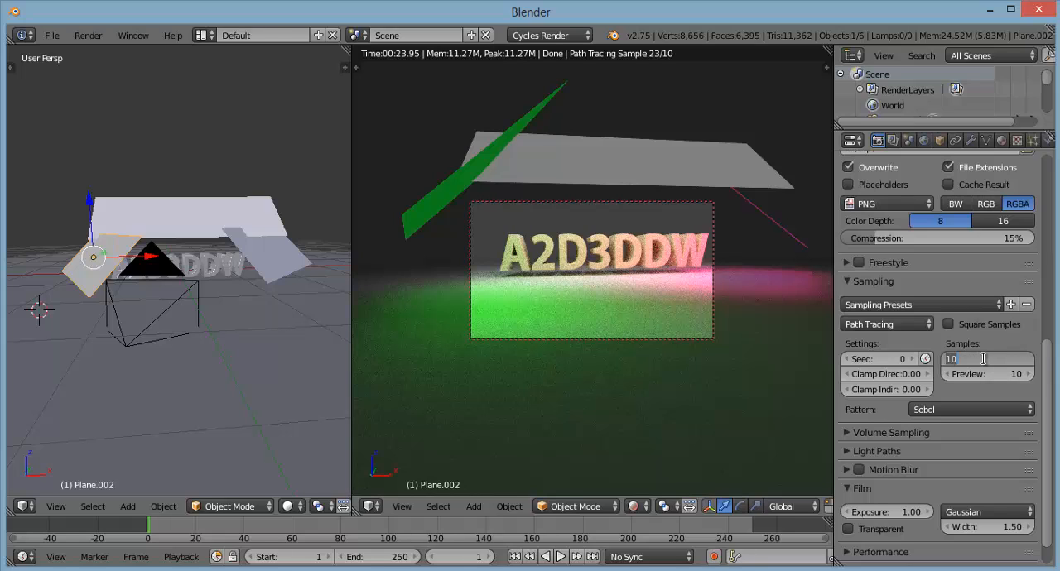
pyautogui.write('35')
pyautogui.press('Return')
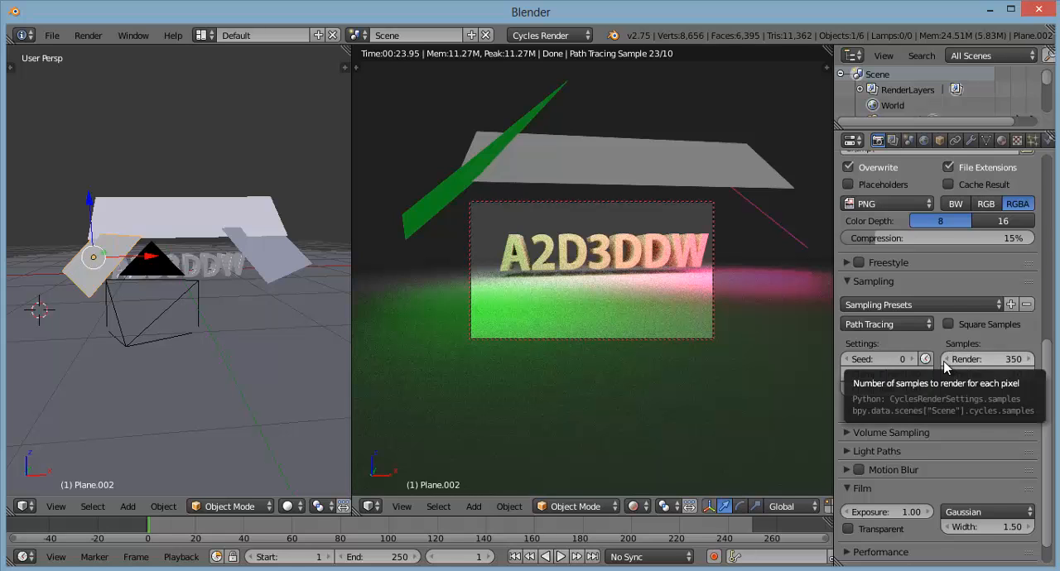
# Step: Start the final still render of the A2D3DDW text scene from the camera
pyautogui.scroll(4, 946, 367)
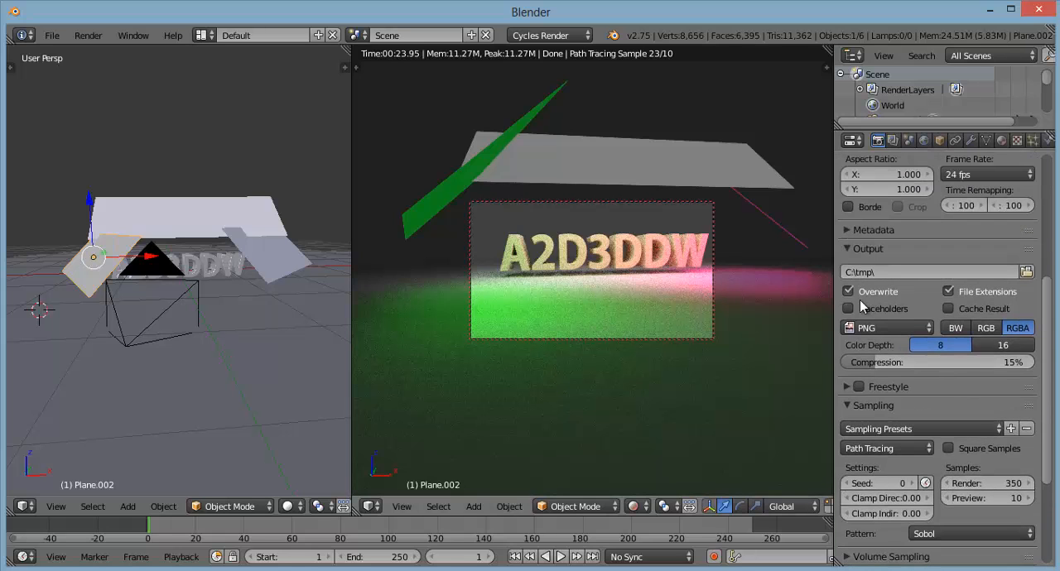
pyautogui.scroll(5, 870, 296)
pyautogui.scroll(3, 880, 303)
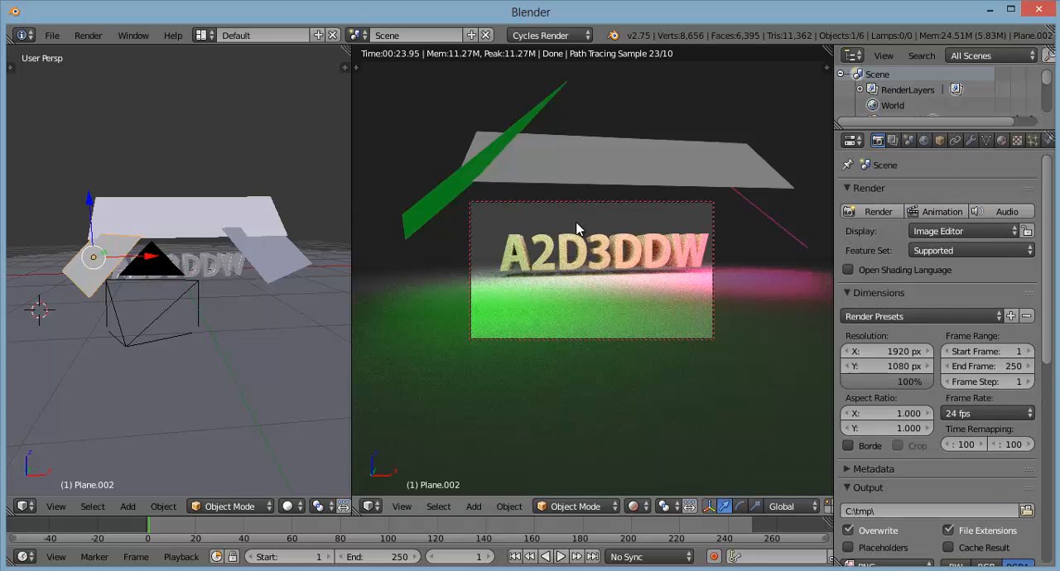
pyautogui.click(879, 213)
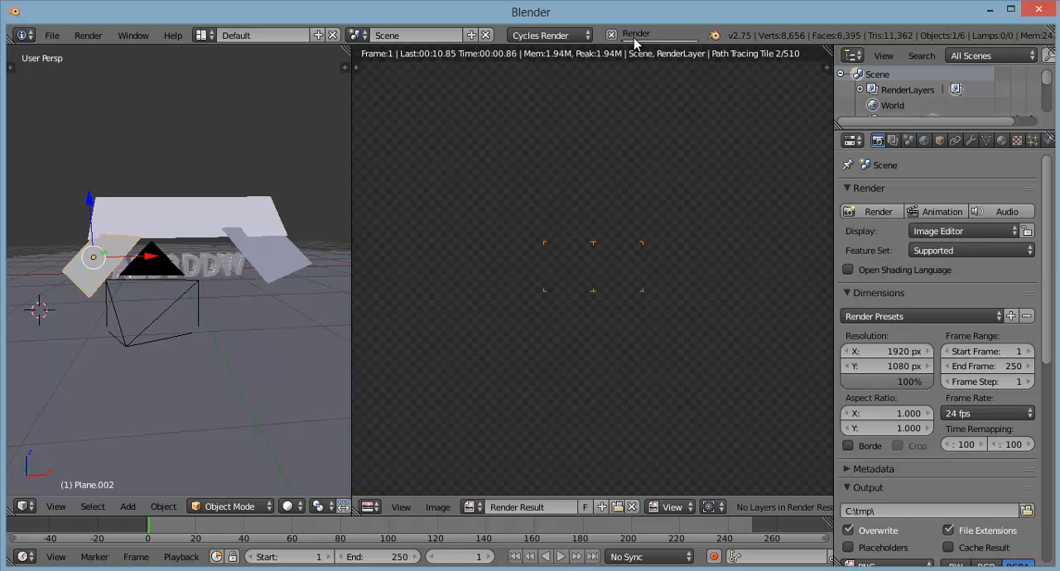
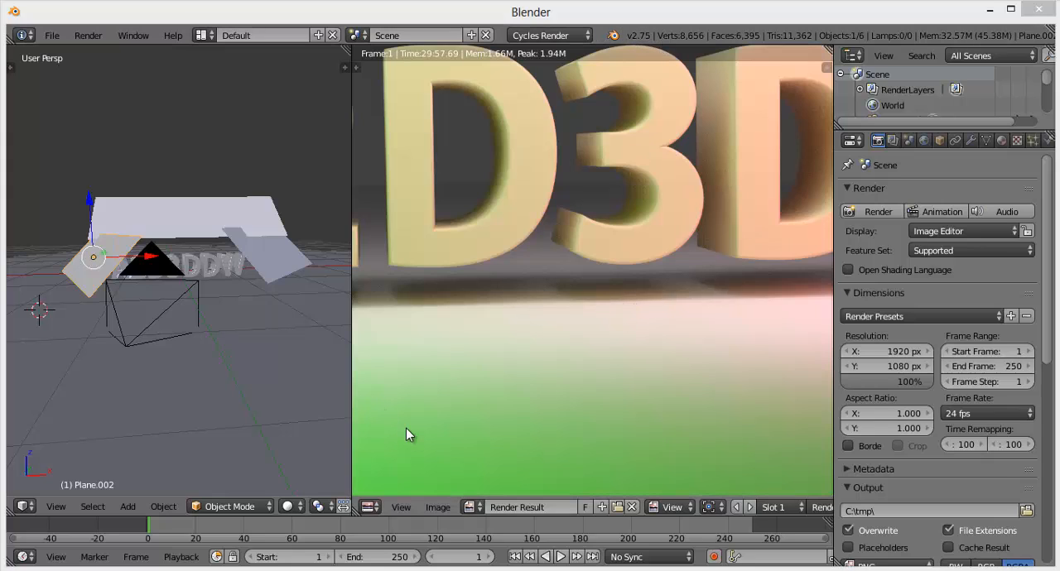
# Step: Save the rendered image as the PNG file untitled.png in C:\tmp\, overwriting the existing file
pyautogui.click(442, 507)
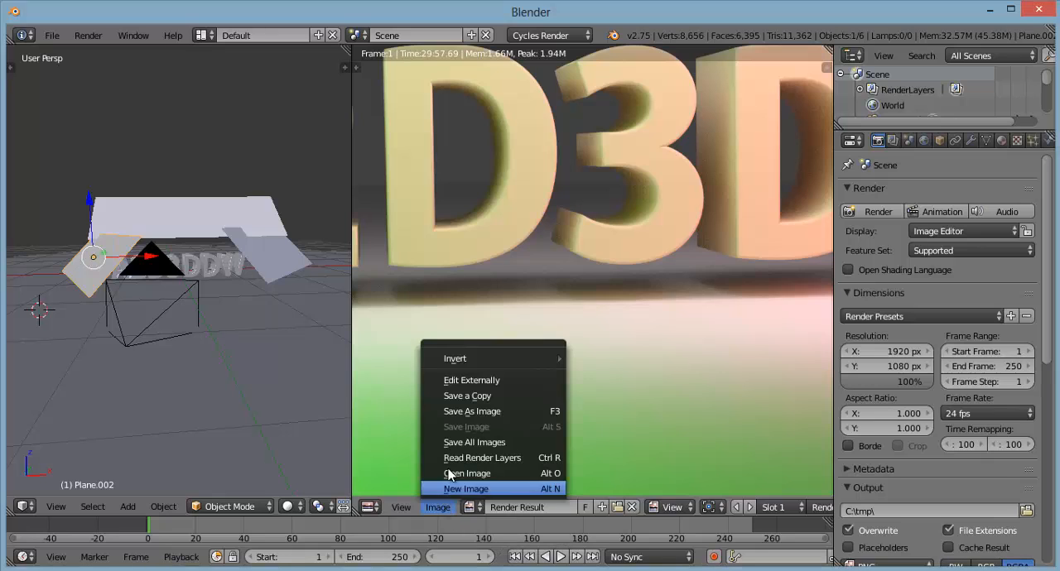
pyautogui.click(499, 413)
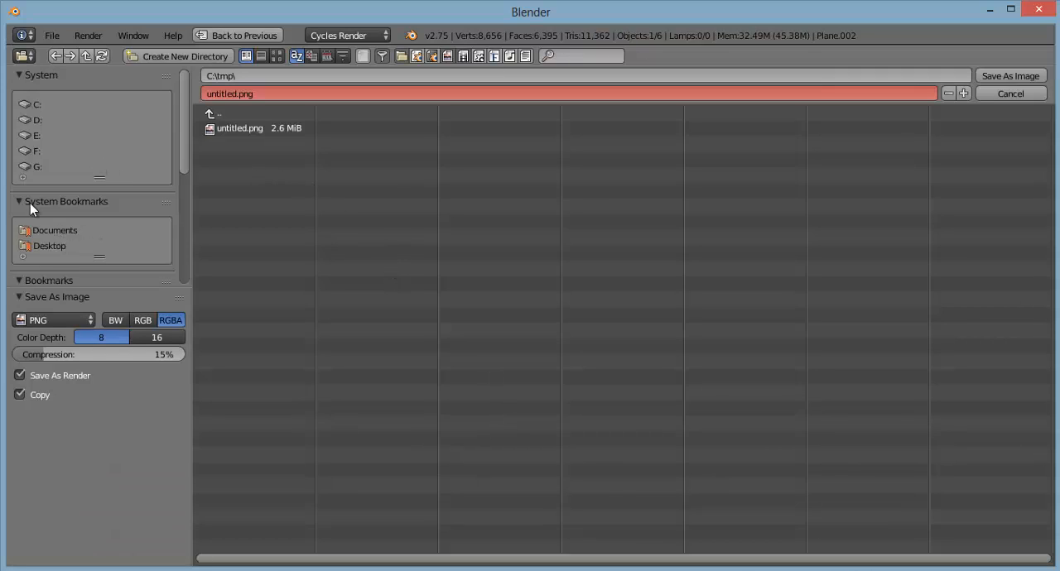
pyautogui.click(48, 246)
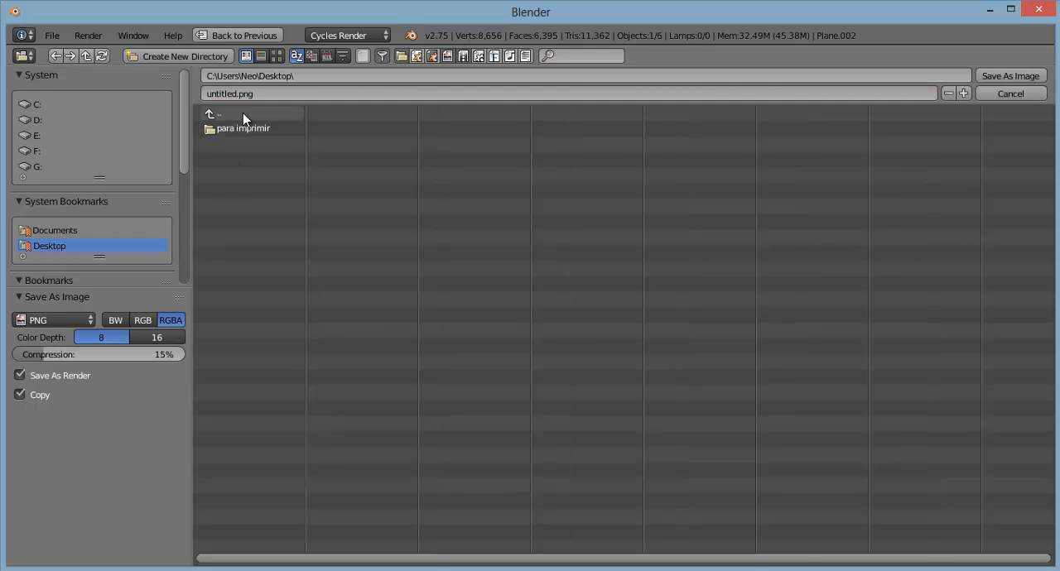
pyautogui.click(264, 93)
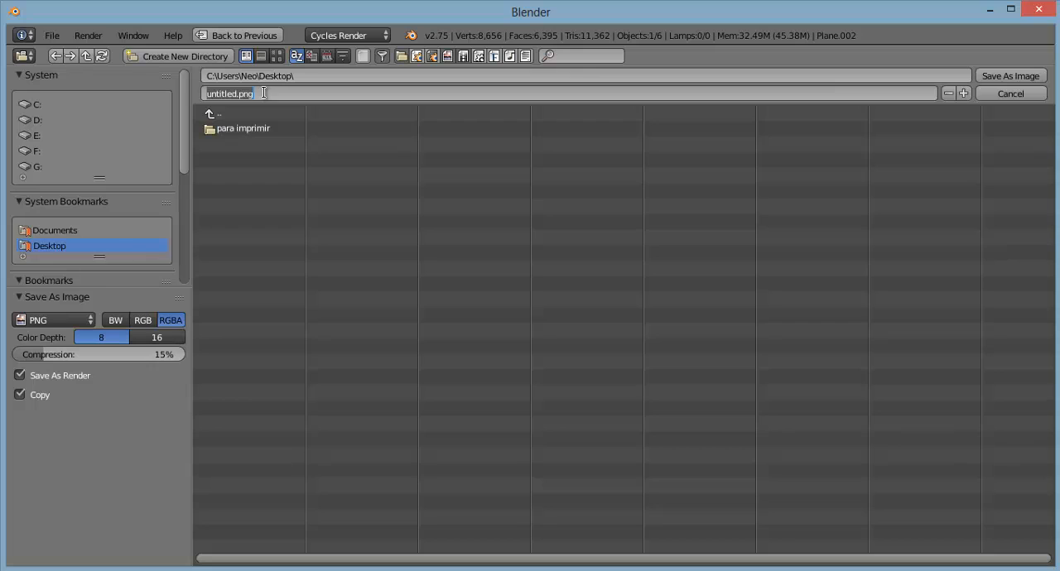
pyautogui.click(41, 105)
pyautogui.click(230, 332)
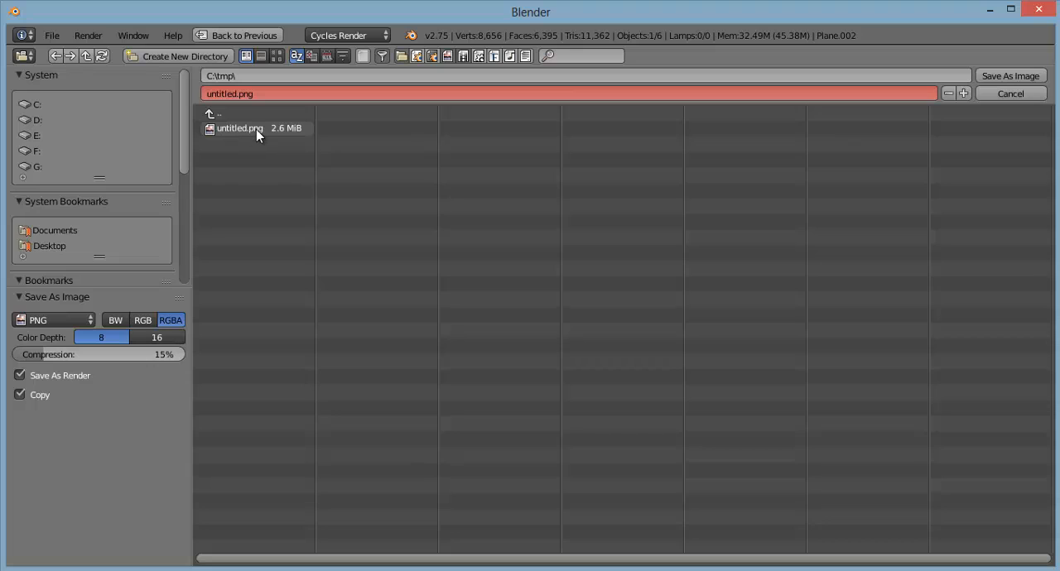
pyautogui.click(269, 96)
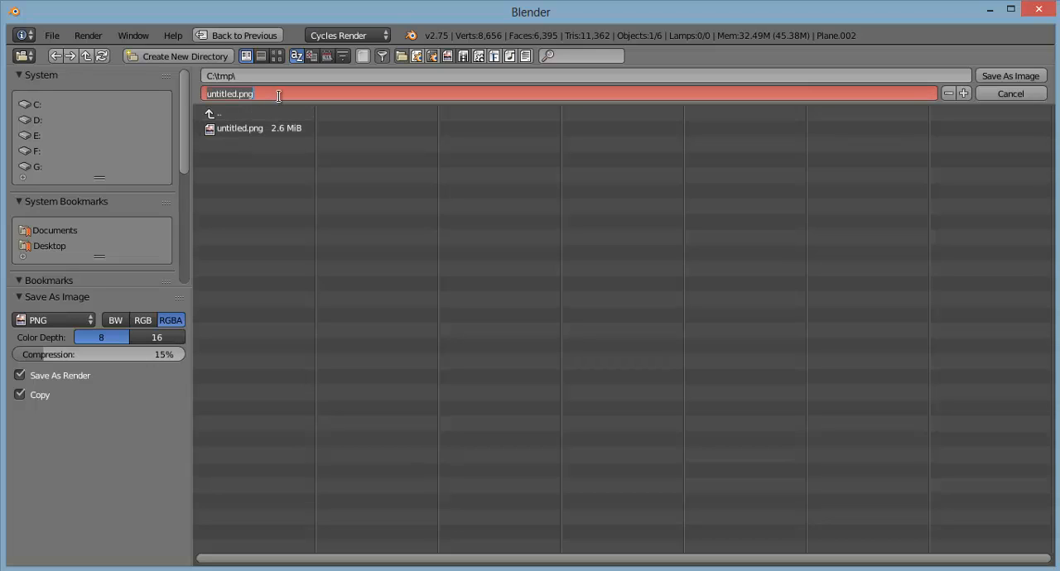
pyautogui.click(1020, 77)
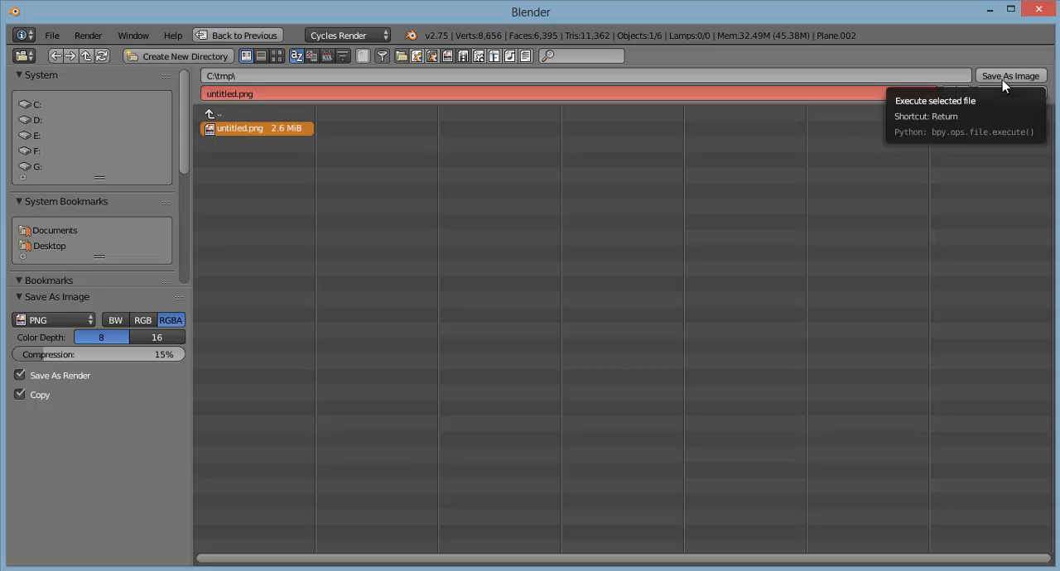
pyautogui.click(1012, 75)
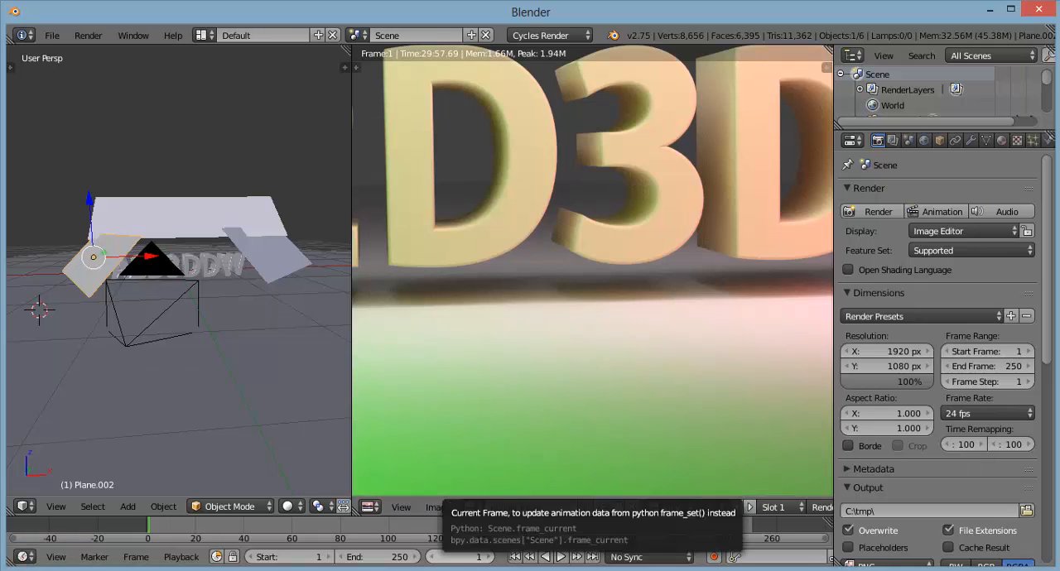
# Step: Switch to File Explorer and view untitled.png from the C: drive's tmp folder in Windows Photo Viewer
pyautogui.moveTo(101, 570)
pyautogui.click(101, 510)
pyautogui.click(163, 93)
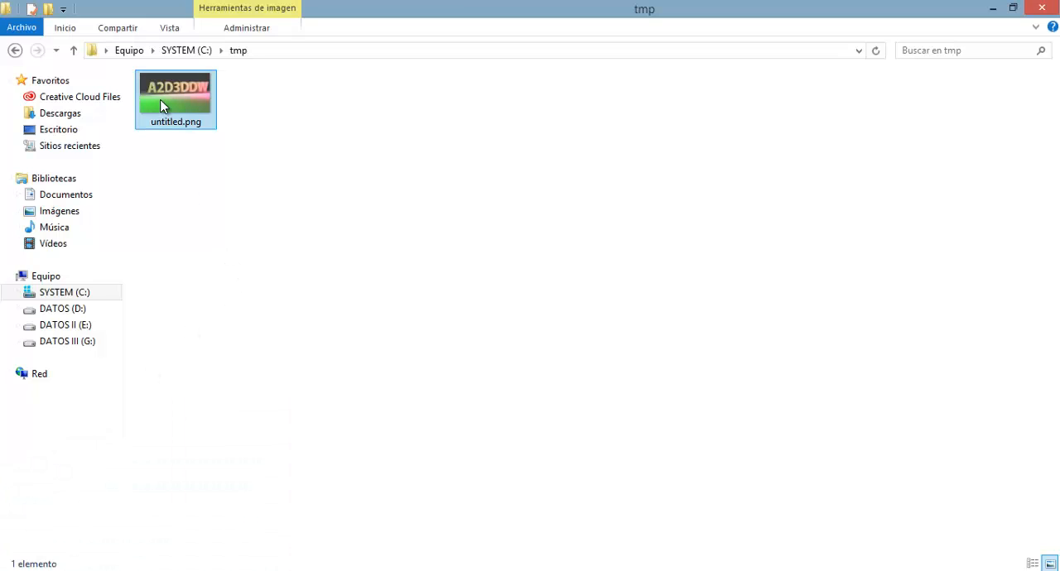
pyautogui.rightClick(163, 92)
pyautogui.click(215, 189)
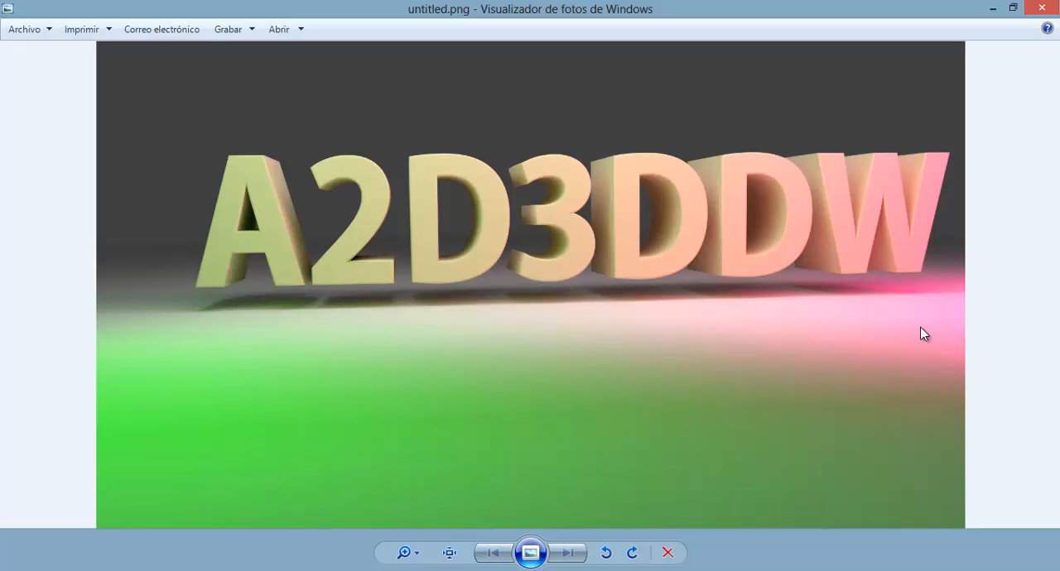
pyautogui.click(530, 552)
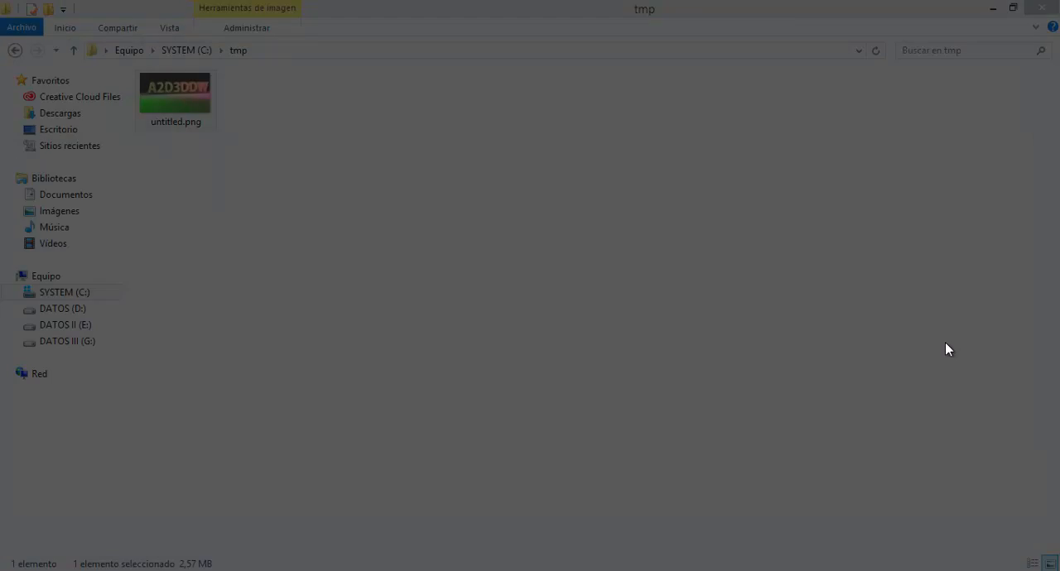